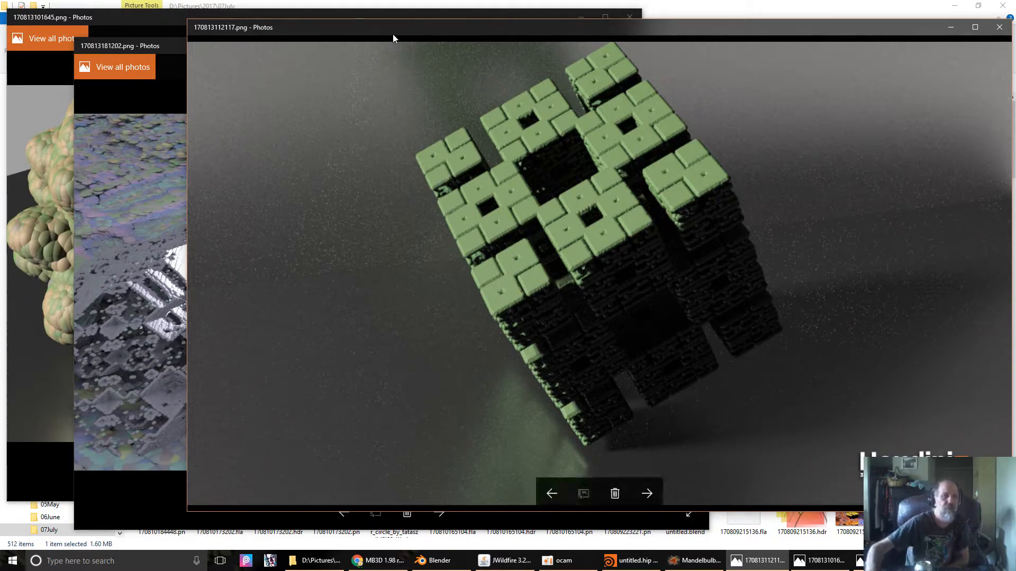
- Rearrange the Photos windows so the grey fractal render 170813181202.png comes to the front
{"action": "left_click_drag", "start_coordinate": [373, 27], "coordinate": [262, 28]}
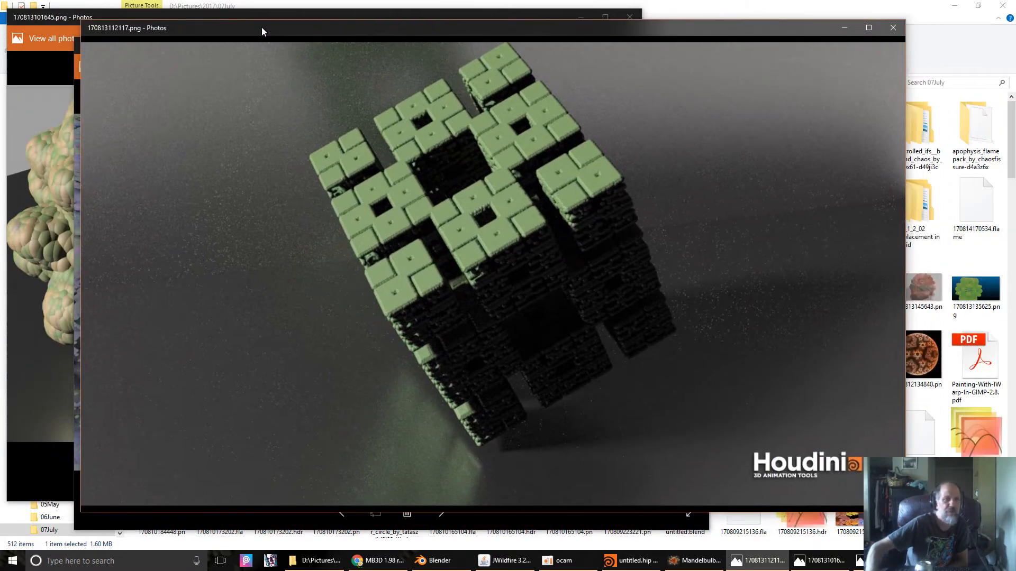
{"action": "left_click_drag", "start_coordinate": [262, 28], "coordinate": [491, 105]}
{"action": "left_click_drag", "start_coordinate": [249, 44], "coordinate": [416, 24]}
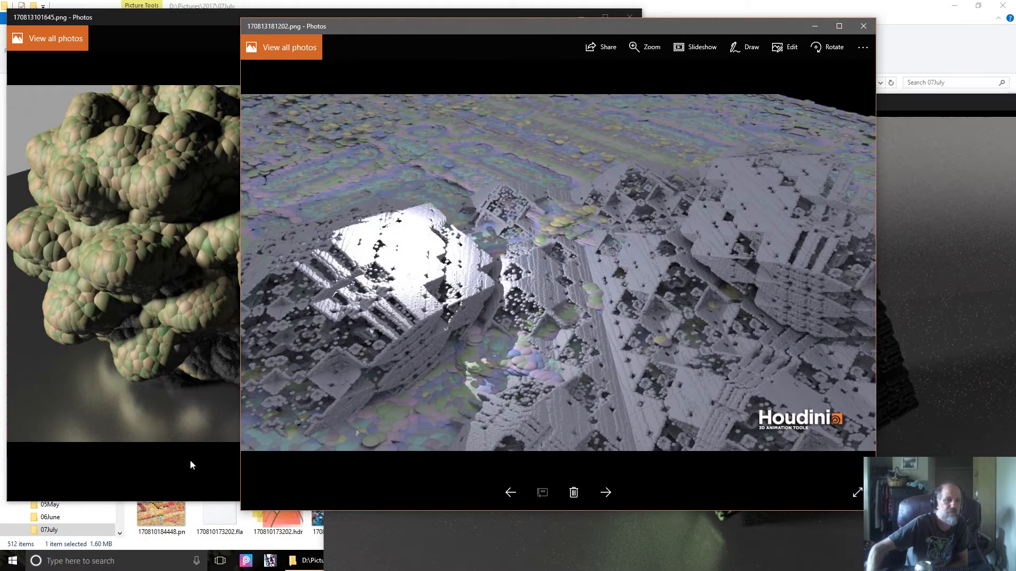
- Widen the render windows and bring the bumpy sphere render 170813101645.png forward, enlarged
{"action": "left_click_drag", "start_coordinate": [239, 487], "coordinate": [71, 461]}
{"action": "left_click", "coordinate": [32, 238]}
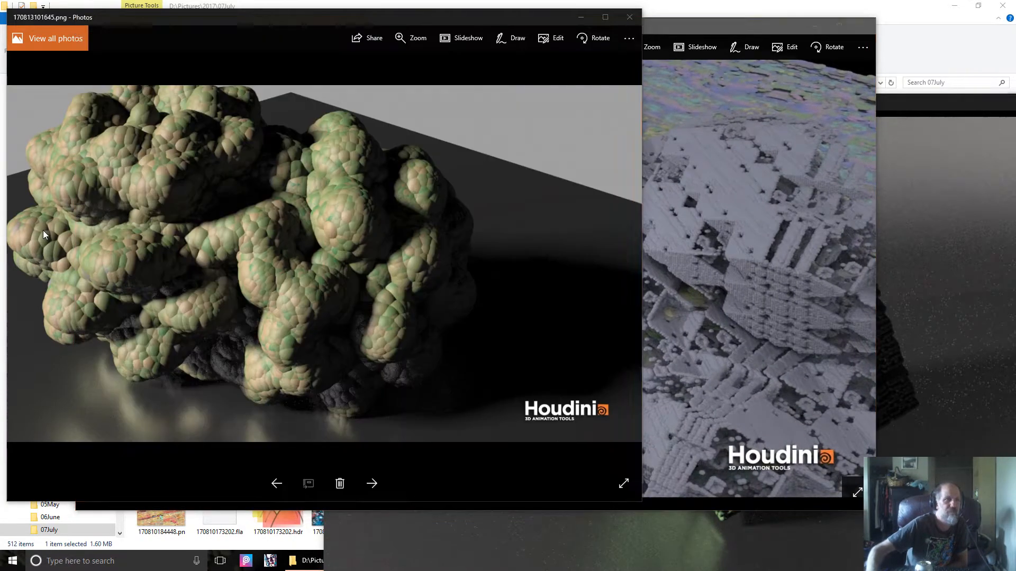
{"action": "left_click_drag", "start_coordinate": [644, 265], "coordinate": [822, 275]}
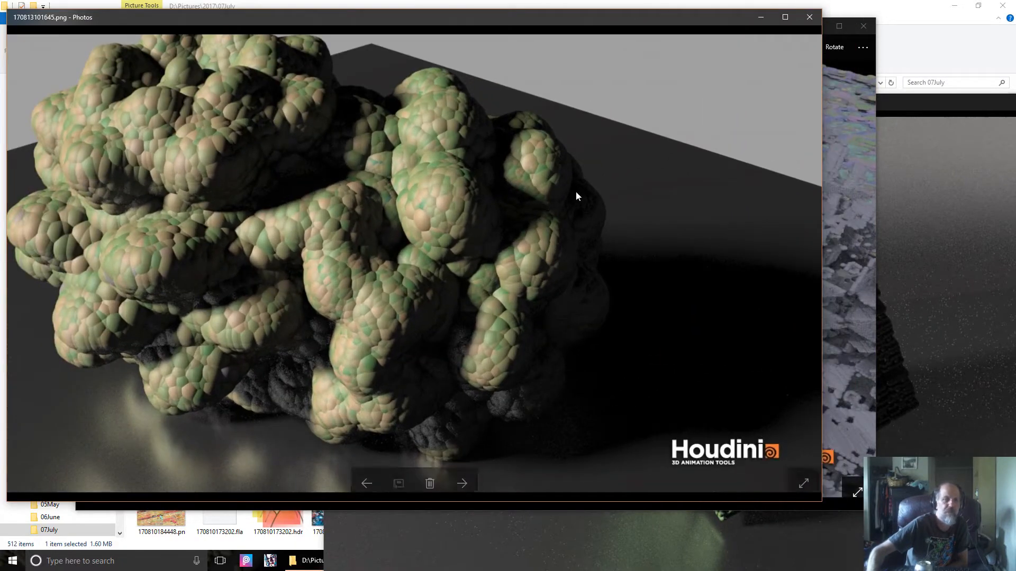
{"action": "left_click_drag", "start_coordinate": [294, 13], "coordinate": [410, 34]}
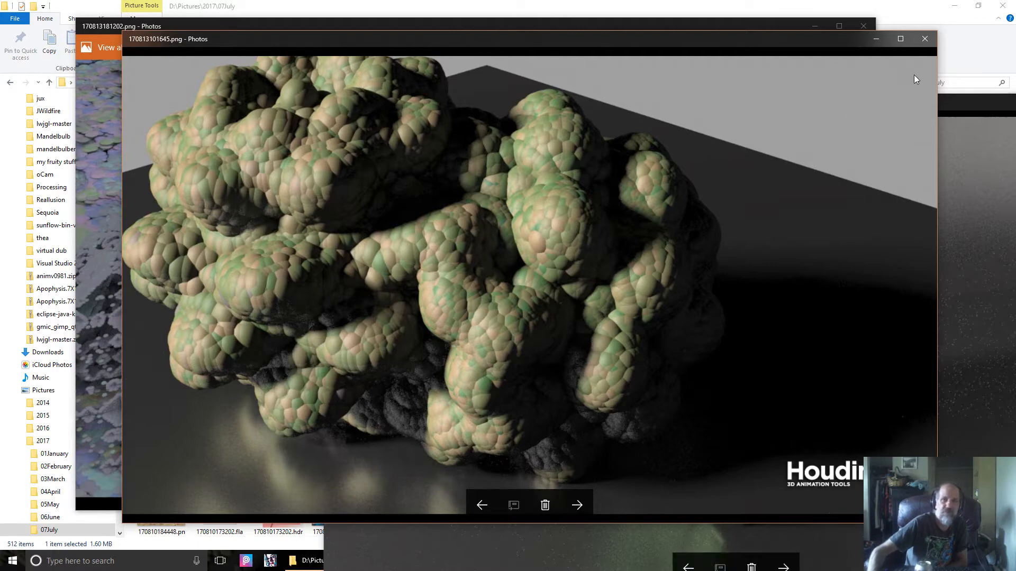
- Close the bumpy sphere, grey fractal and cube render windows
{"action": "left_click", "coordinate": [924, 39]}
{"action": "left_click", "coordinate": [864, 26]}
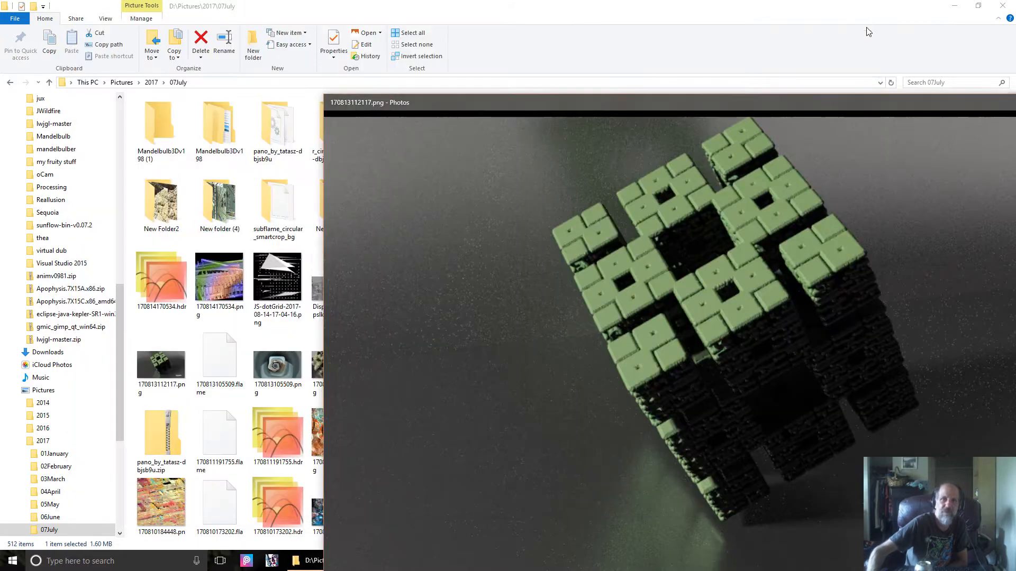
{"action": "left_click_drag", "start_coordinate": [908, 109], "coordinate": [627, 58]}
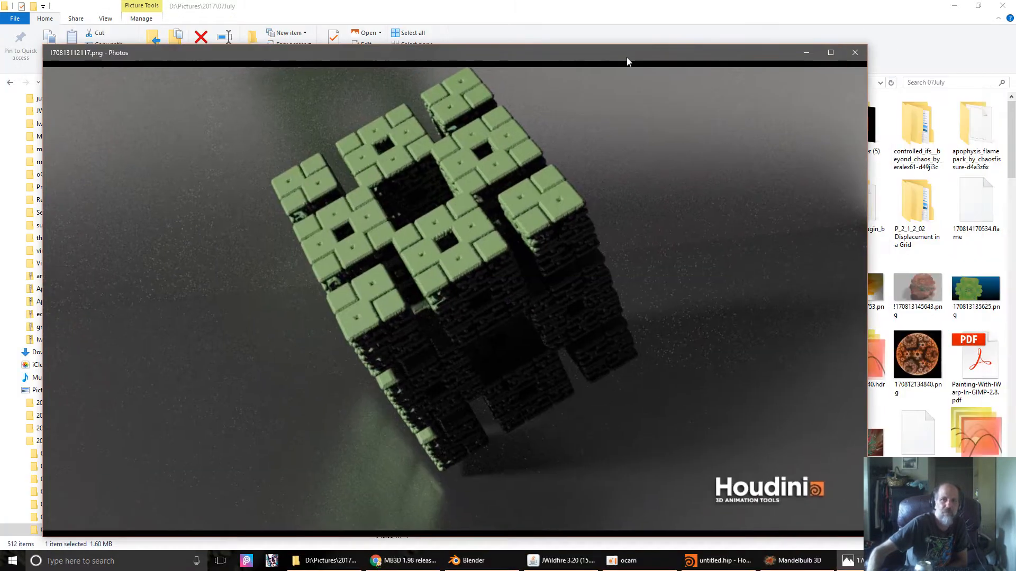
{"action": "left_click", "coordinate": [860, 55]}
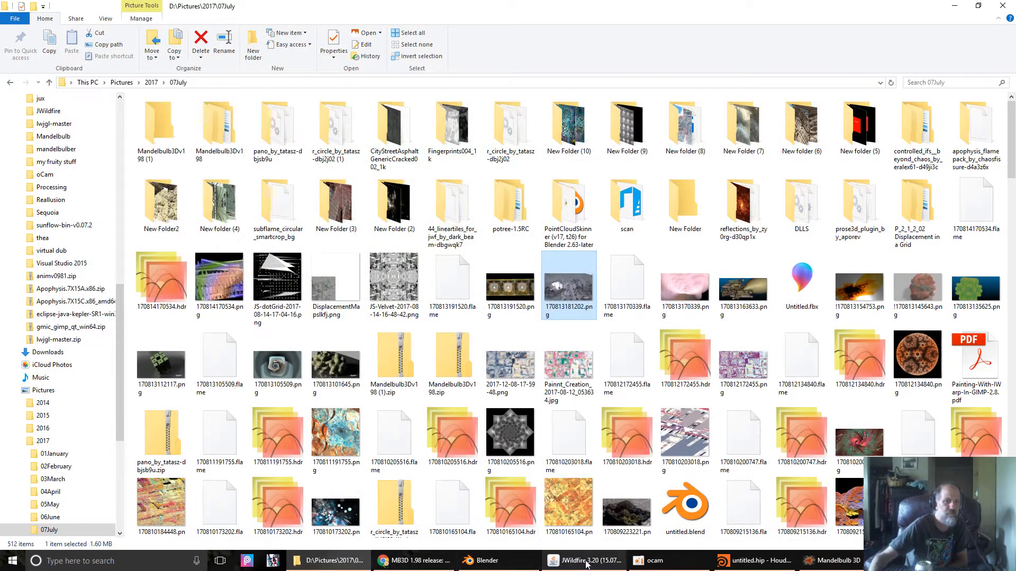
- Bring Mandelbulb 3D to the front, minimising File Explorer and Chrome
{"action": "left_click", "coordinate": [838, 562]}
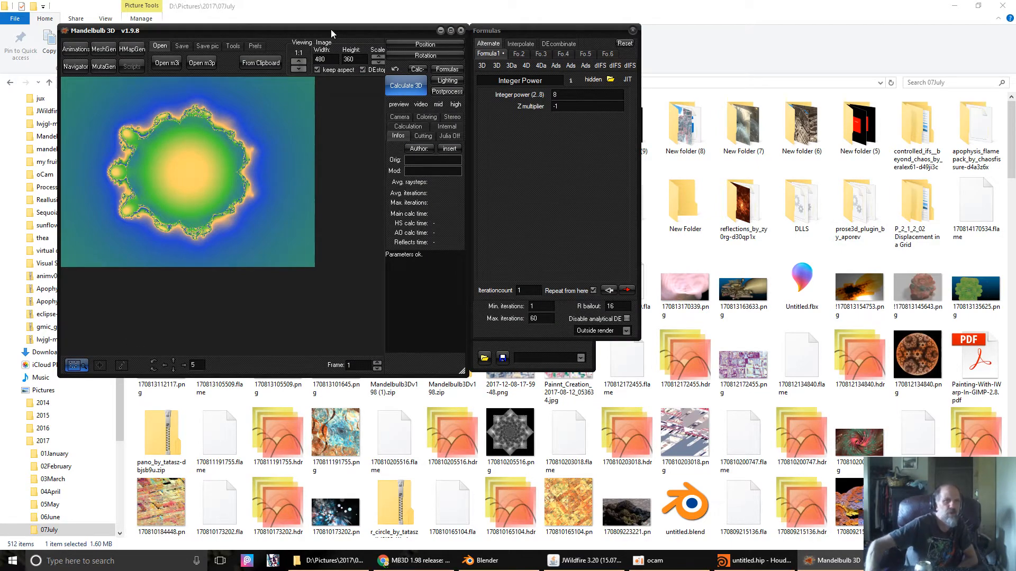
{"action": "left_click", "coordinate": [954, 6]}
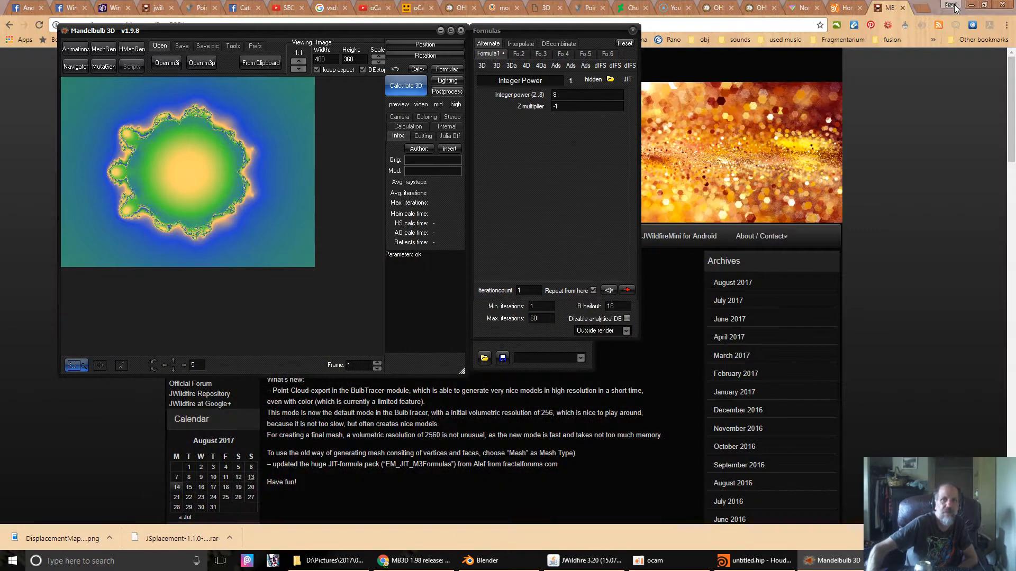
{"action": "left_click", "coordinate": [972, 5]}
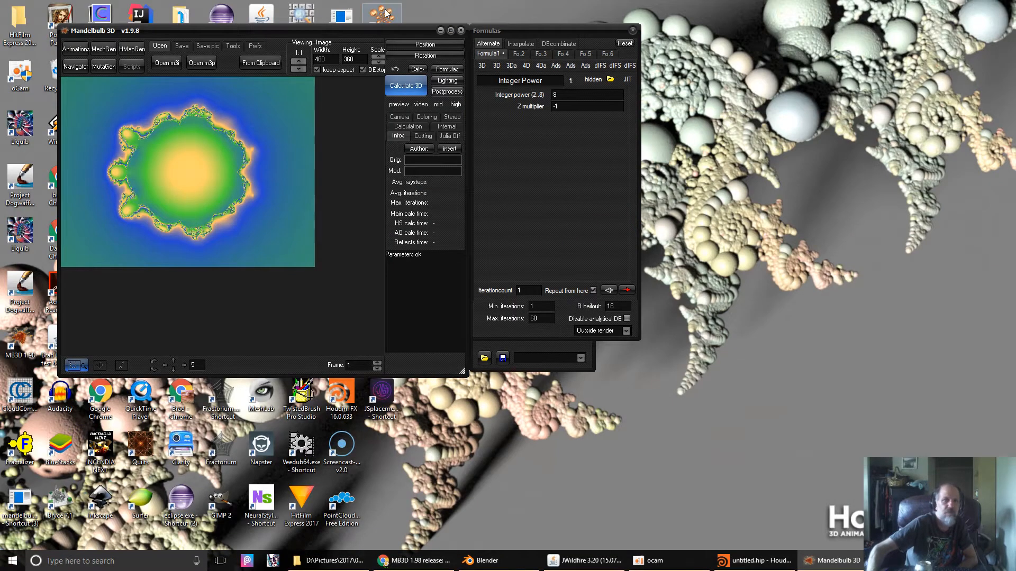
- Render the default Integer Power Mandelbulb with Calculate 3D and preview it in the Navigator
{"action": "left_click_drag", "start_coordinate": [380, 29], "coordinate": [342, 5]}
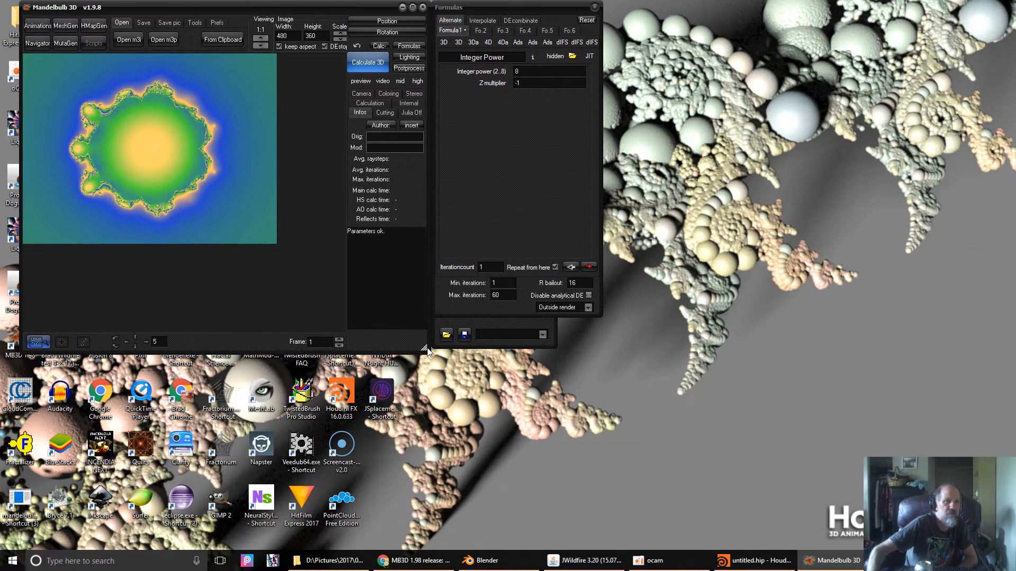
{"action": "left_click", "coordinate": [360, 62]}
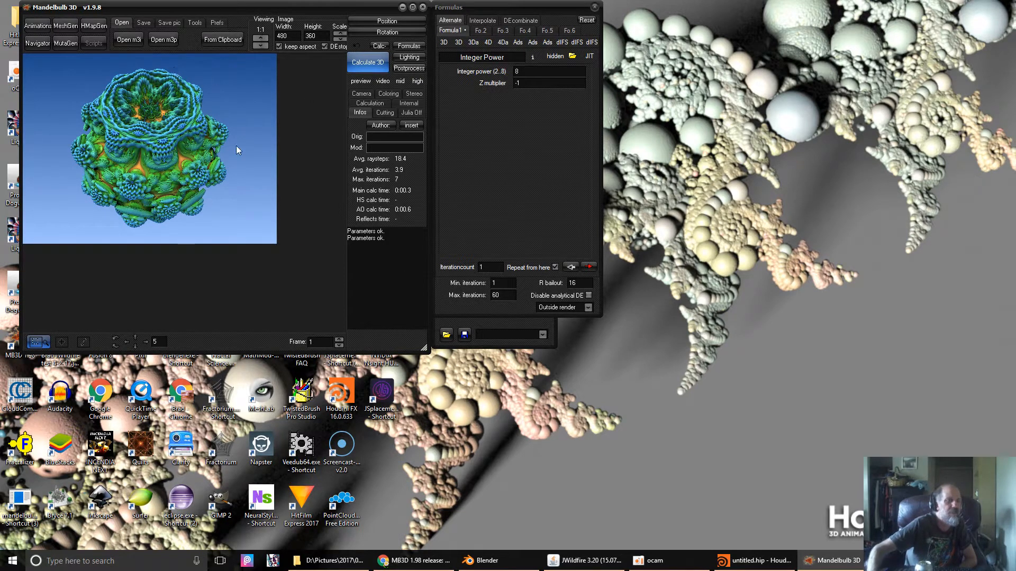
{"action": "left_click", "coordinate": [36, 43]}
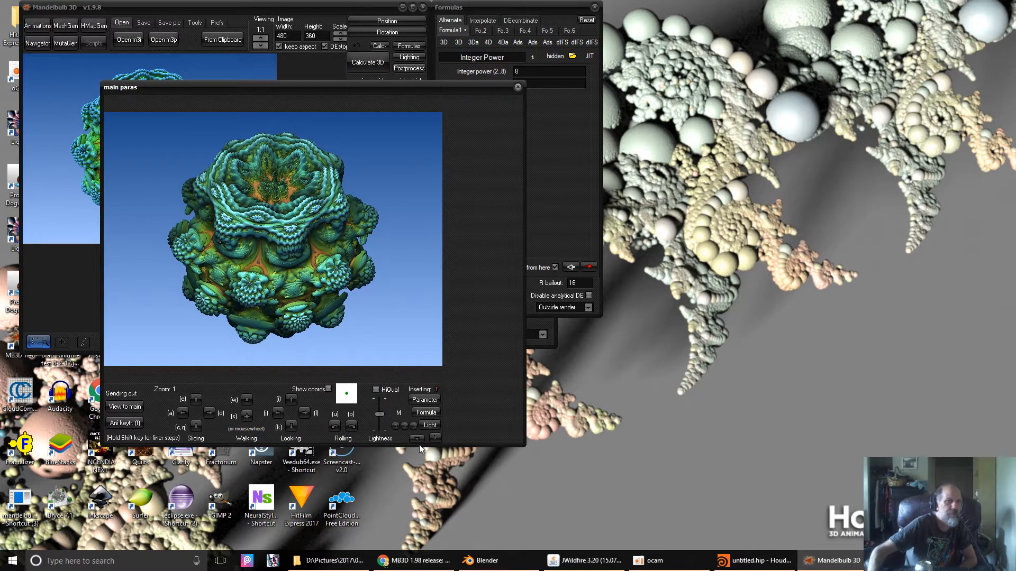
- Raise Integer power to 12 and Z multiplier to -0.95, then zoom the Navigator to 1.343
{"action": "left_click", "coordinate": [435, 438]}
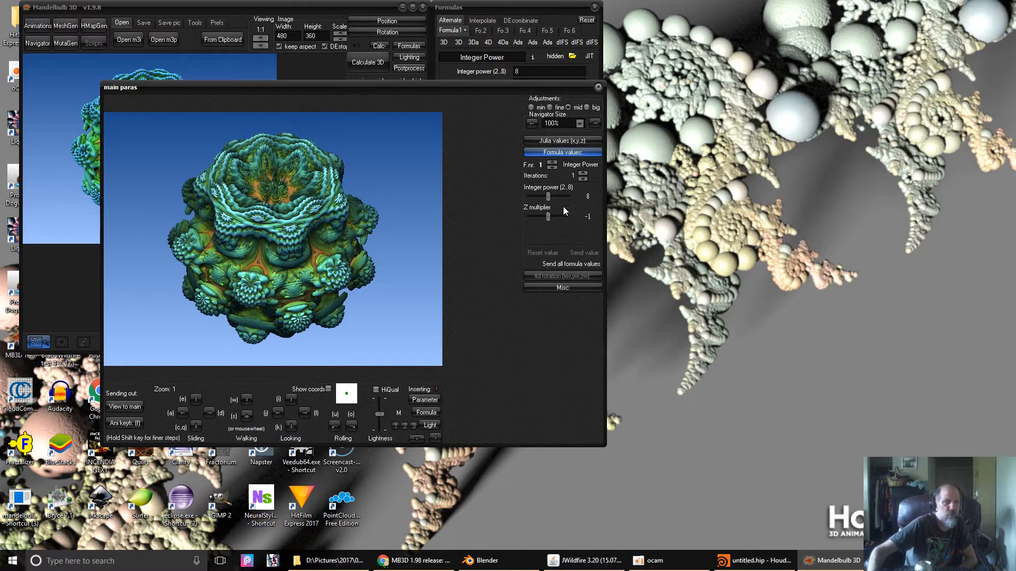
{"action": "left_click_drag", "start_coordinate": [548, 197], "coordinate": [474, 219]}
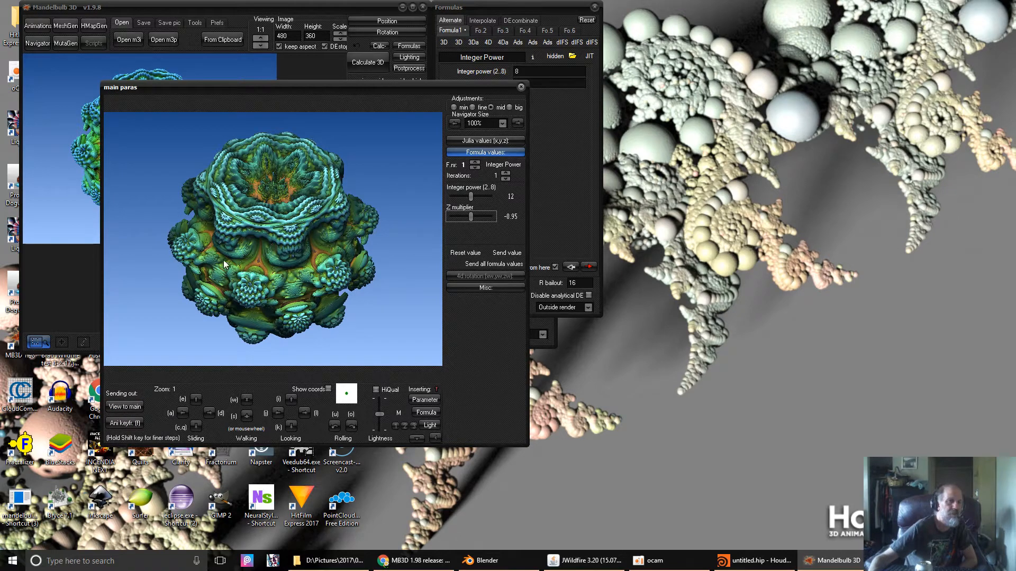
{"action": "scroll", "coordinate": [266, 245], "scroll_direction": "up", "scroll_amount": 2}
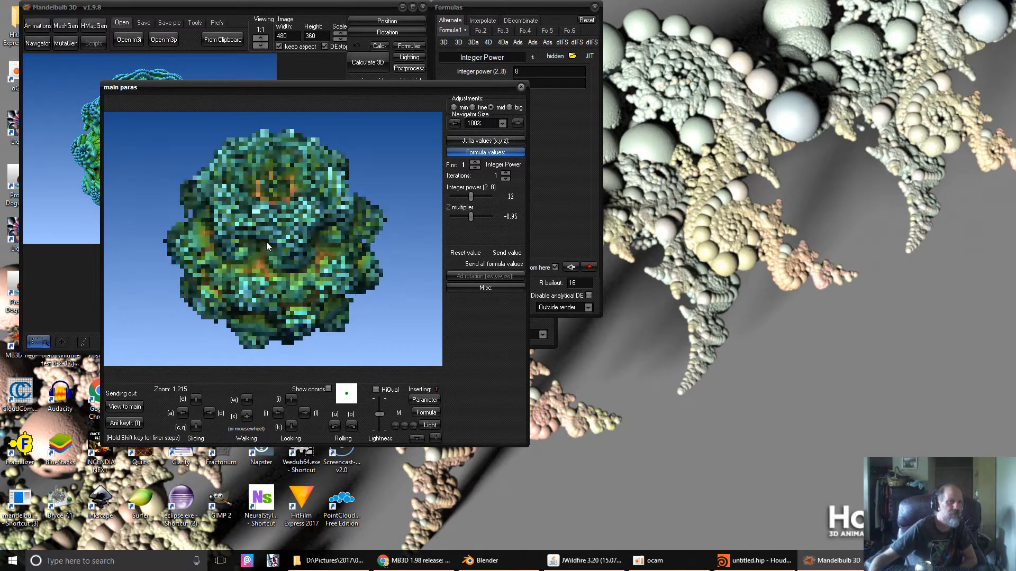
{"action": "scroll", "coordinate": [265, 242], "scroll_direction": "down", "scroll_amount": 1}
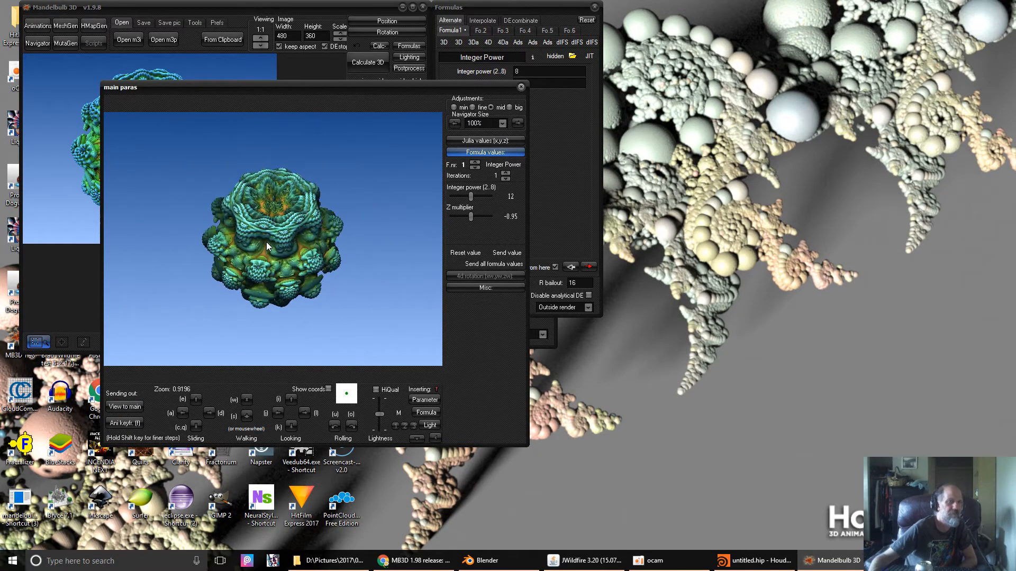
{"action": "scroll", "coordinate": [265, 242], "scroll_direction": "down", "scroll_amount": 1}
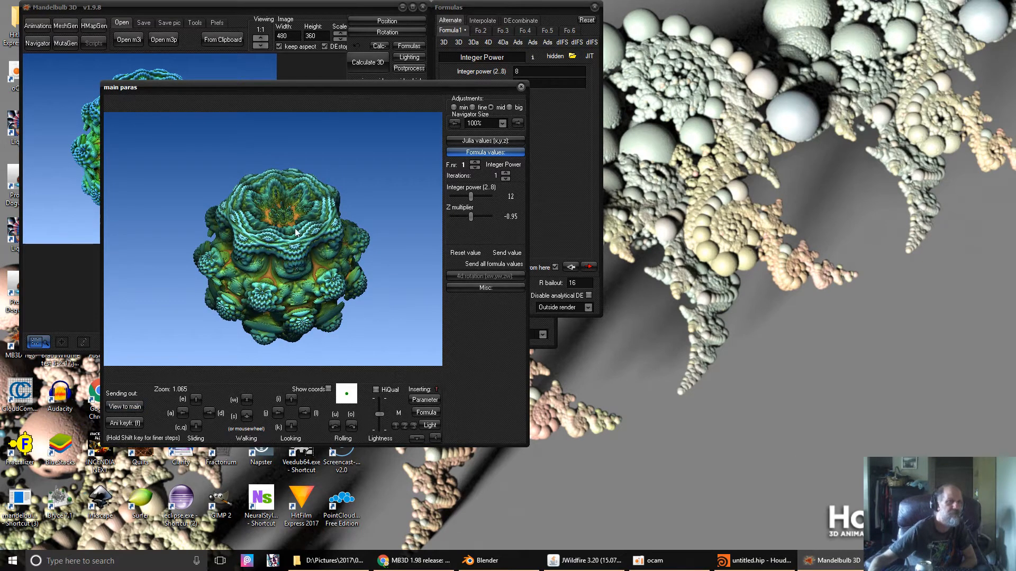
{"action": "scroll", "coordinate": [283, 217], "scroll_direction": "up", "scroll_amount": 1}
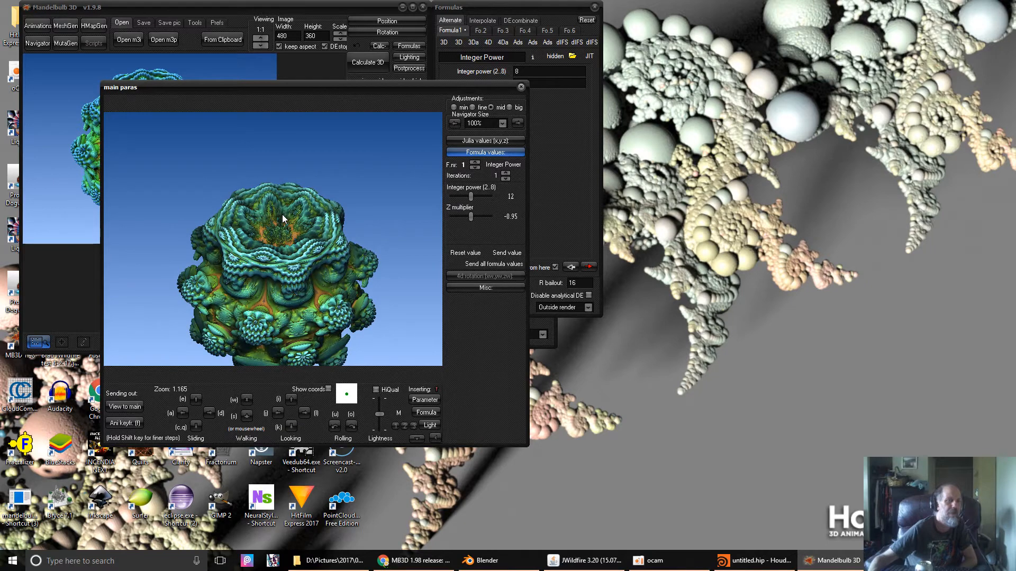
{"action": "scroll", "coordinate": [283, 217], "scroll_direction": "up", "scroll_amount": 1}
- Pan the fractal upward in the preview and send the Navigator view to the main window
{"action": "left_click_drag", "start_coordinate": [283, 219], "coordinate": [290, 249]}
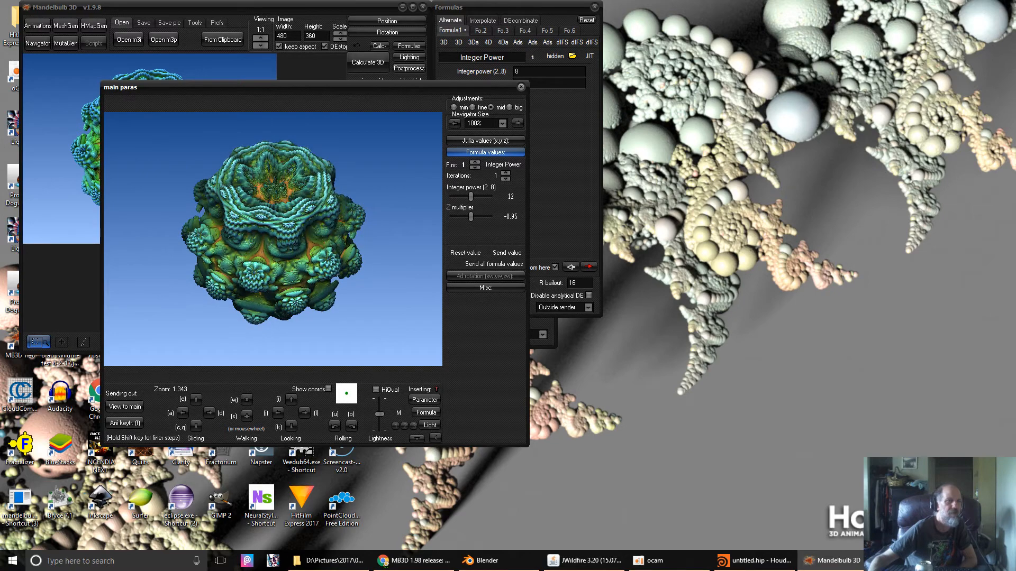
{"action": "left_click", "coordinate": [129, 408]}
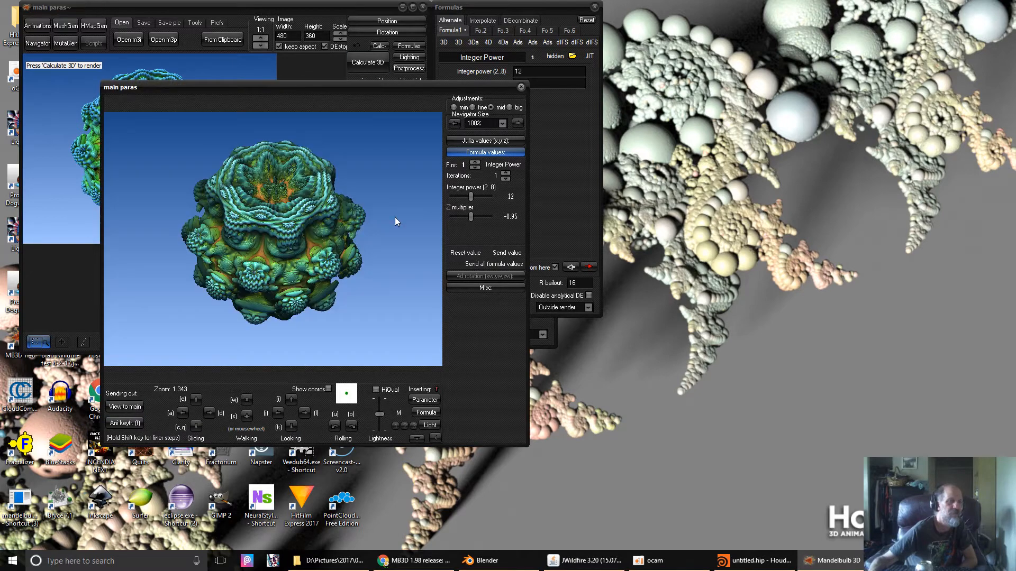
{"action": "left_click", "coordinate": [299, 77]}
- Render the power-12 bulb and place the Bulb Tracer (Point Cloud, 256, PLY) beside it
{"action": "left_click", "coordinate": [368, 68]}
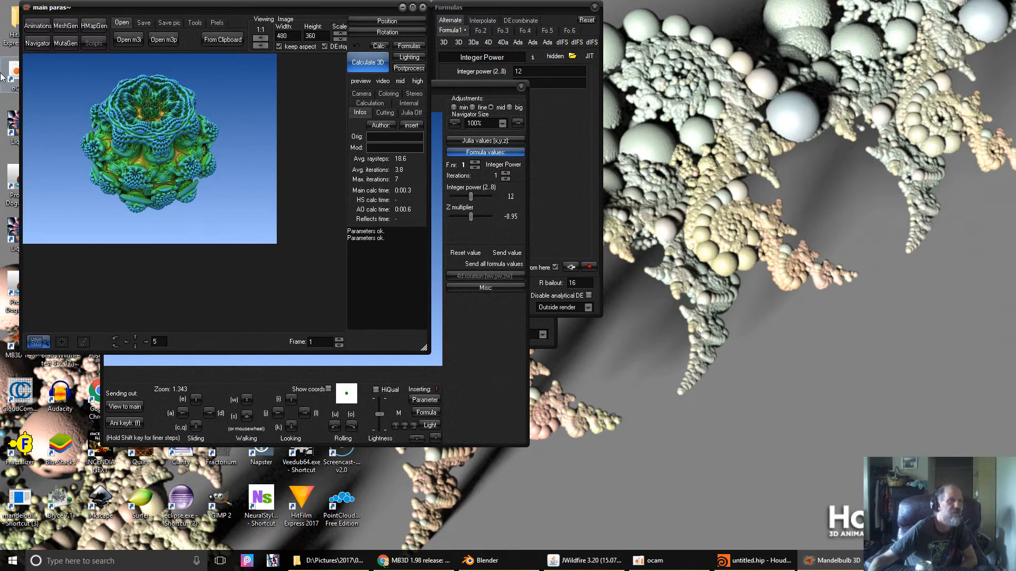
{"action": "left_click", "coordinate": [66, 28]}
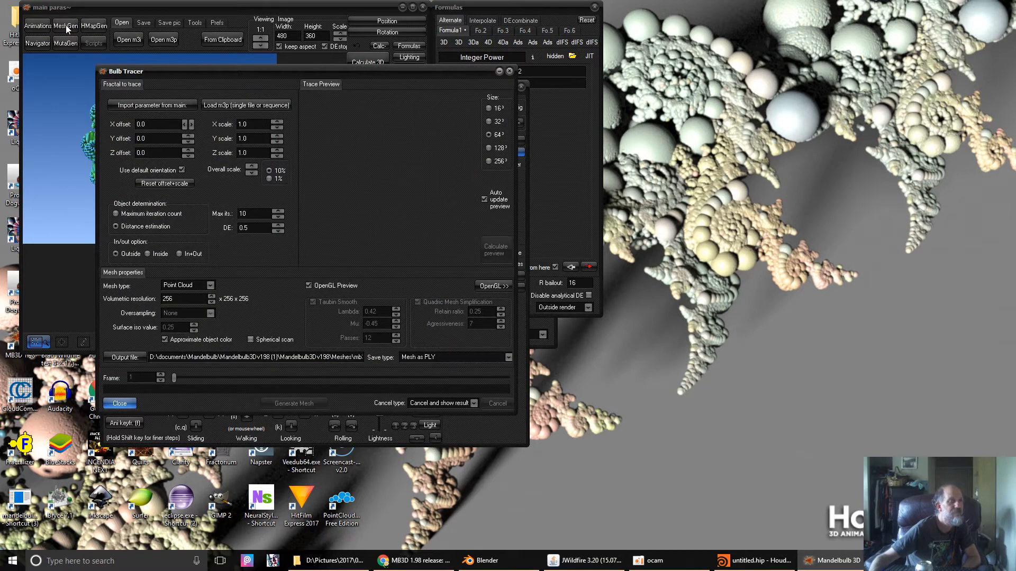
{"action": "left_click_drag", "start_coordinate": [175, 71], "coordinate": [568, 68]}
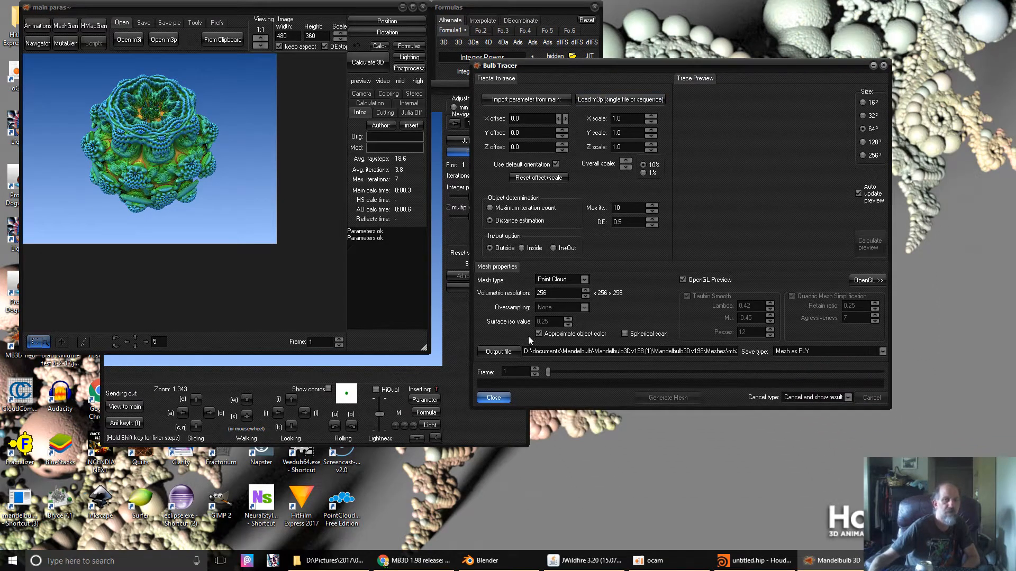
{"action": "left_click", "coordinate": [585, 285]}
{"action": "left_click", "coordinate": [585, 285]}
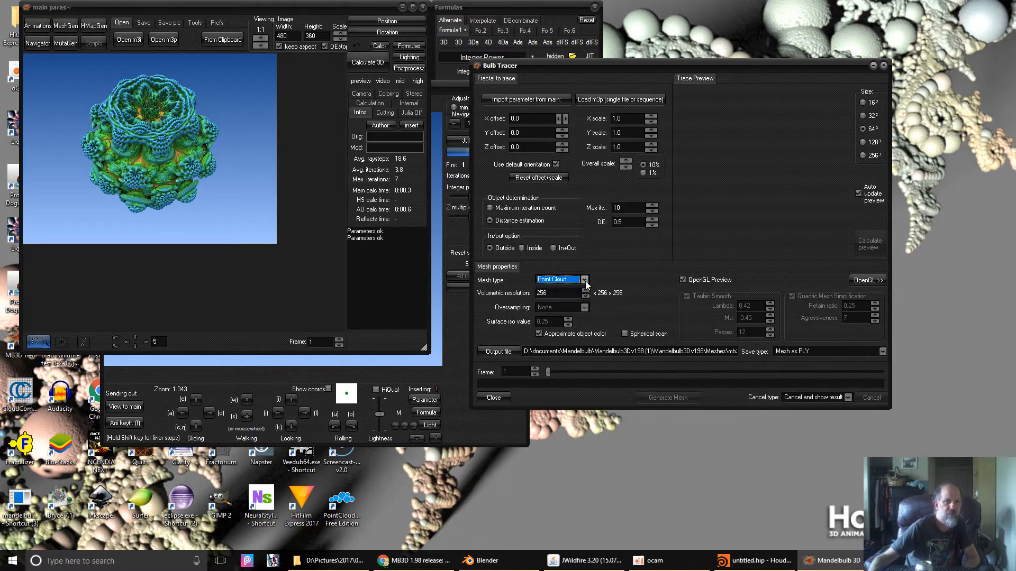
{"action": "left_click", "coordinate": [585, 280]}
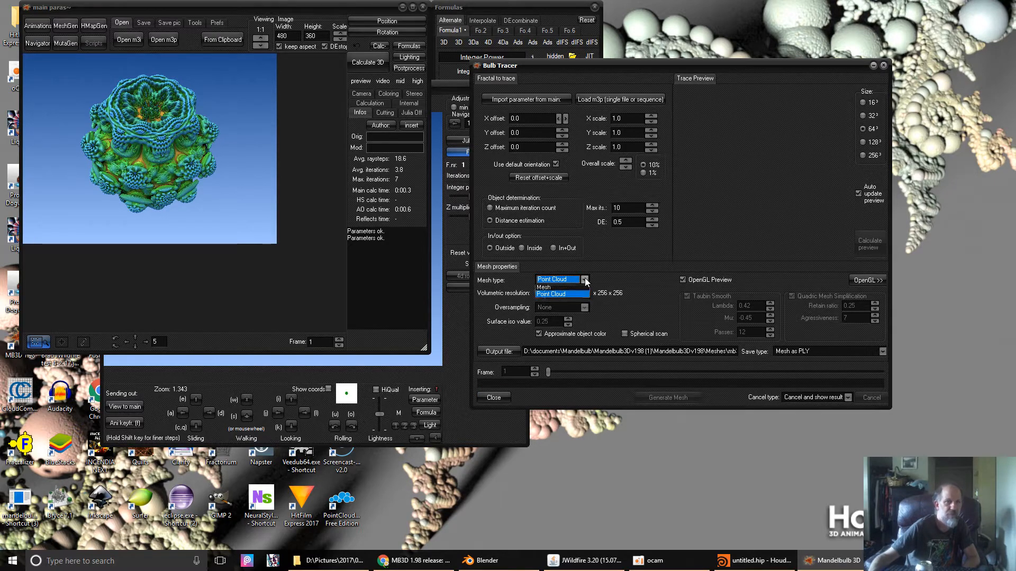
{"action": "left_click", "coordinate": [547, 297]}
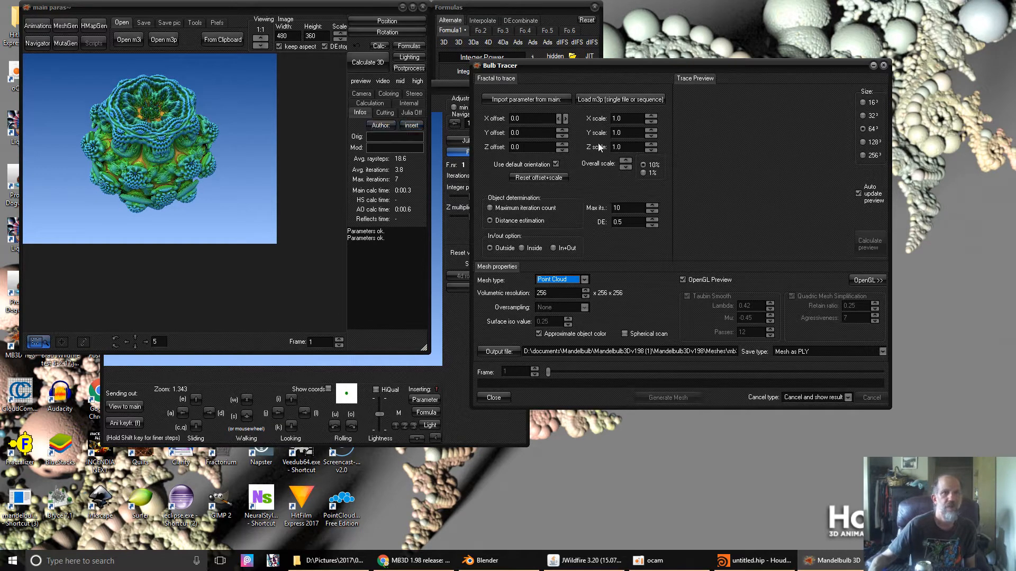
- Import the fractal settings into Bulb Tracer and experiment with the Y scale spinner
{"action": "left_click", "coordinate": [520, 101]}
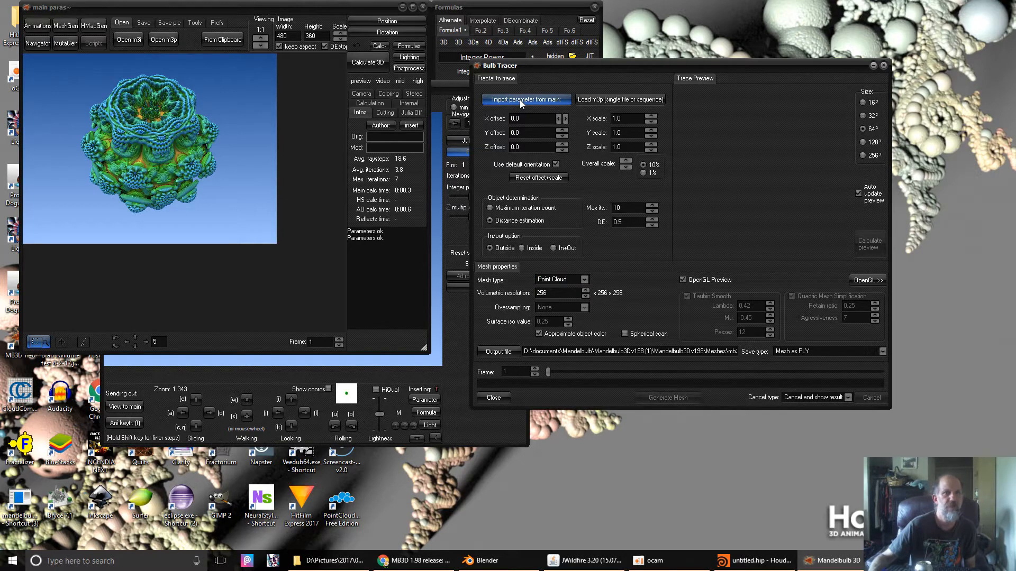
{"action": "left_click", "coordinate": [520, 99]}
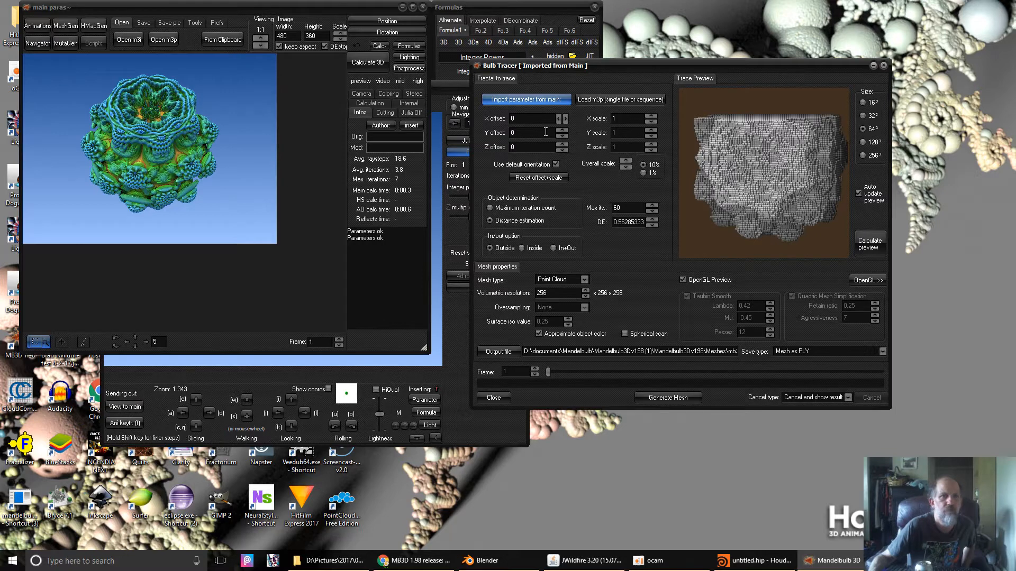
{"action": "left_click", "coordinate": [653, 136]}
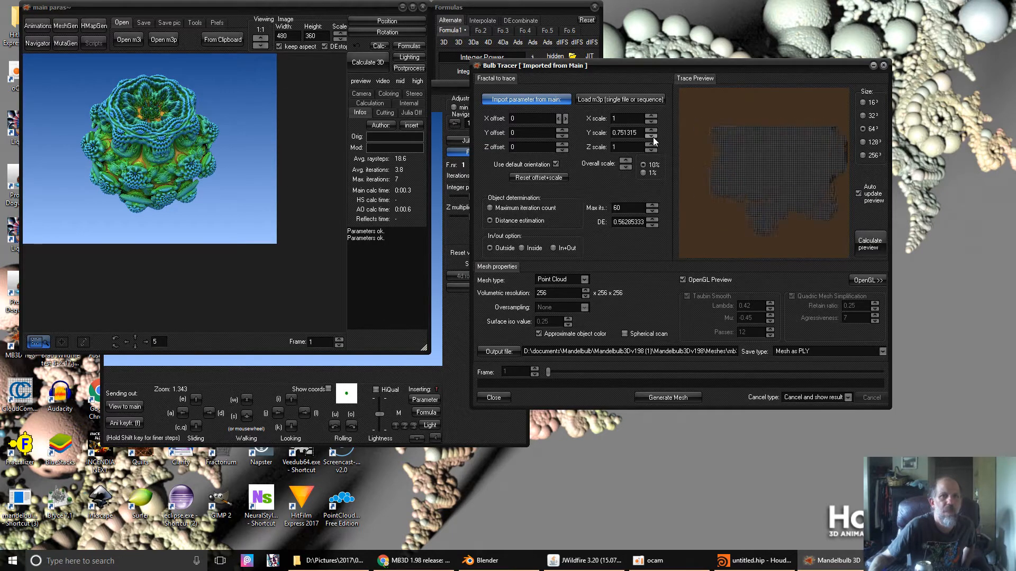
{"action": "left_click", "coordinate": [652, 131]}
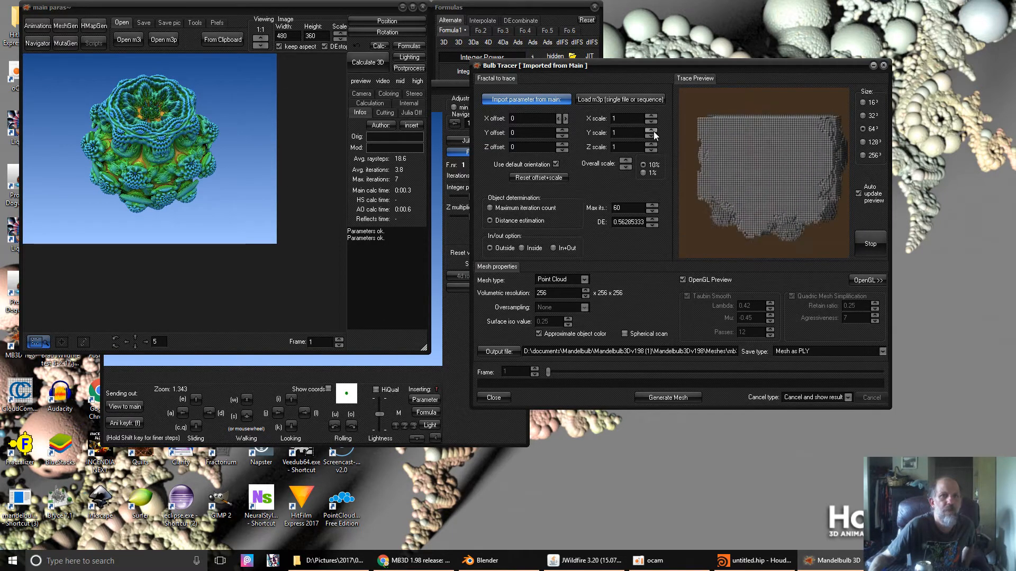
{"action": "left_click", "coordinate": [653, 132]}
{"action": "left_click", "coordinate": [653, 132]}
{"action": "left_click", "coordinate": [653, 131]}
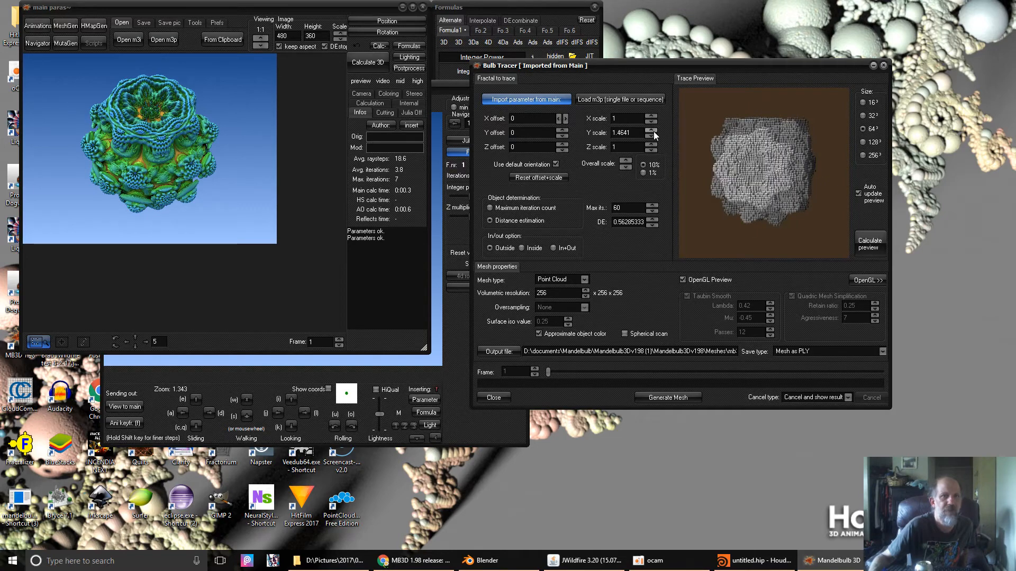
{"action": "left_click", "coordinate": [655, 138]}
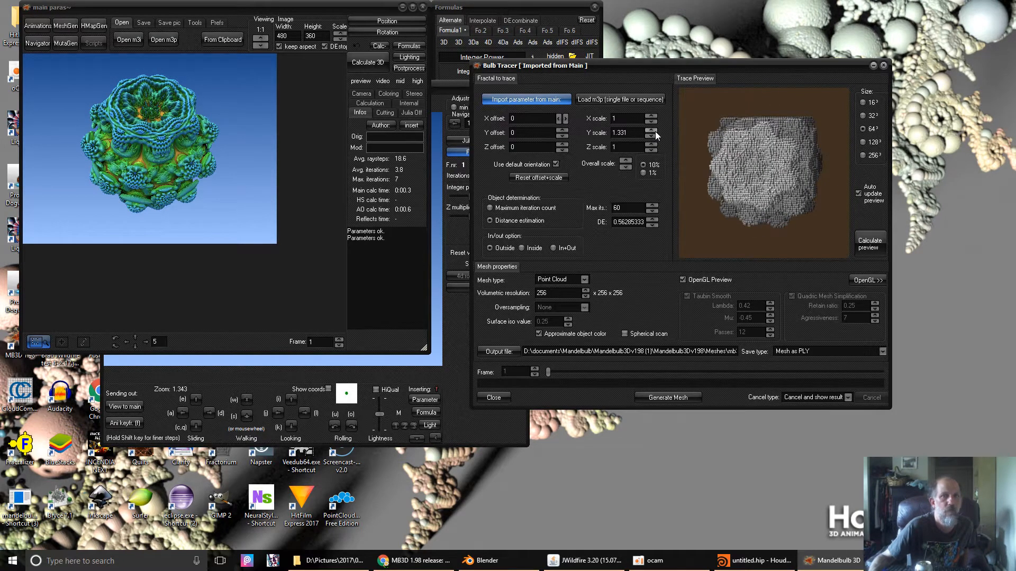
{"action": "left_click", "coordinate": [655, 130]}
- Return the Y scale to 1 and lower the Z scale to 0.751315
{"action": "left_click", "coordinate": [652, 148]}
{"action": "left_click", "coordinate": [652, 148]}
{"action": "left_click", "coordinate": [651, 144]}
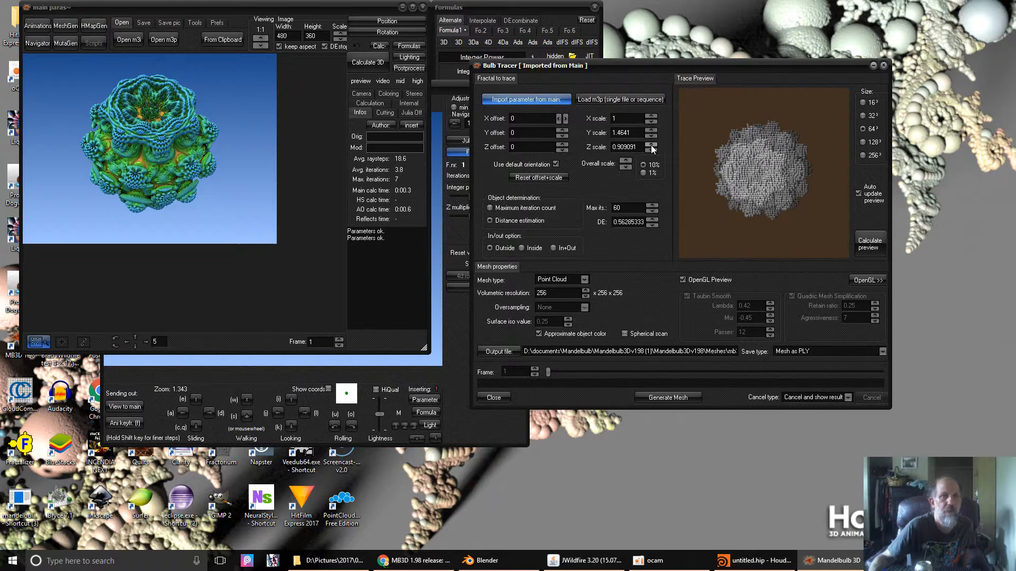
{"action": "left_click", "coordinate": [650, 136]}
{"action": "left_click", "coordinate": [650, 136]}
{"action": "left_click", "coordinate": [650, 135]}
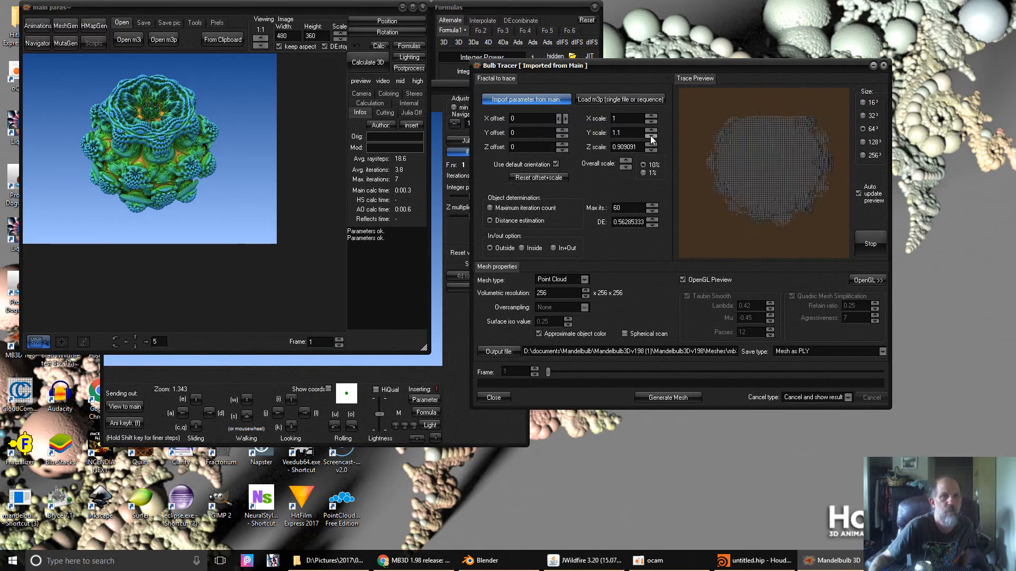
{"action": "left_click", "coordinate": [650, 135]}
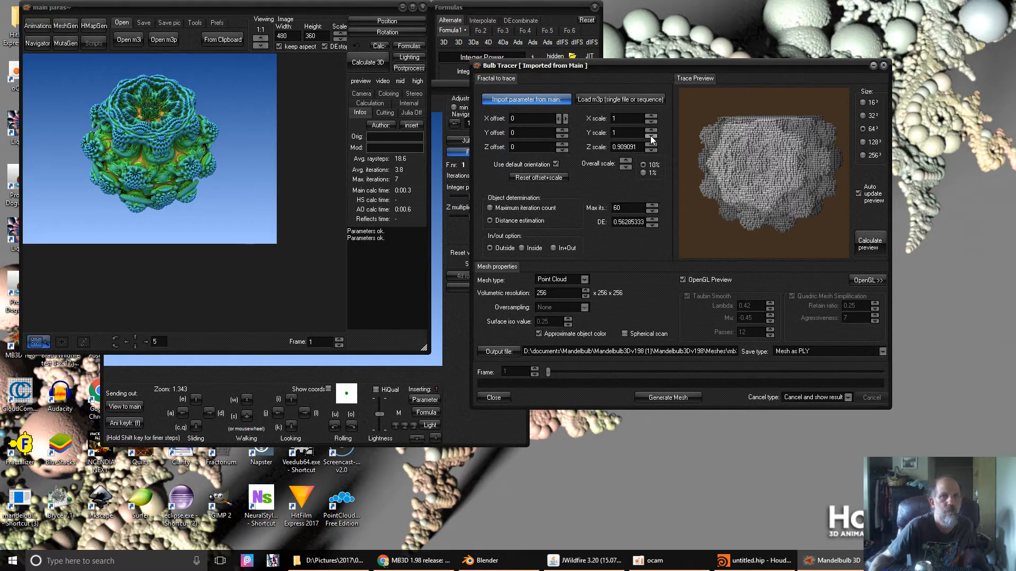
{"action": "left_click", "coordinate": [651, 149]}
{"action": "left_click", "coordinate": [651, 150]}
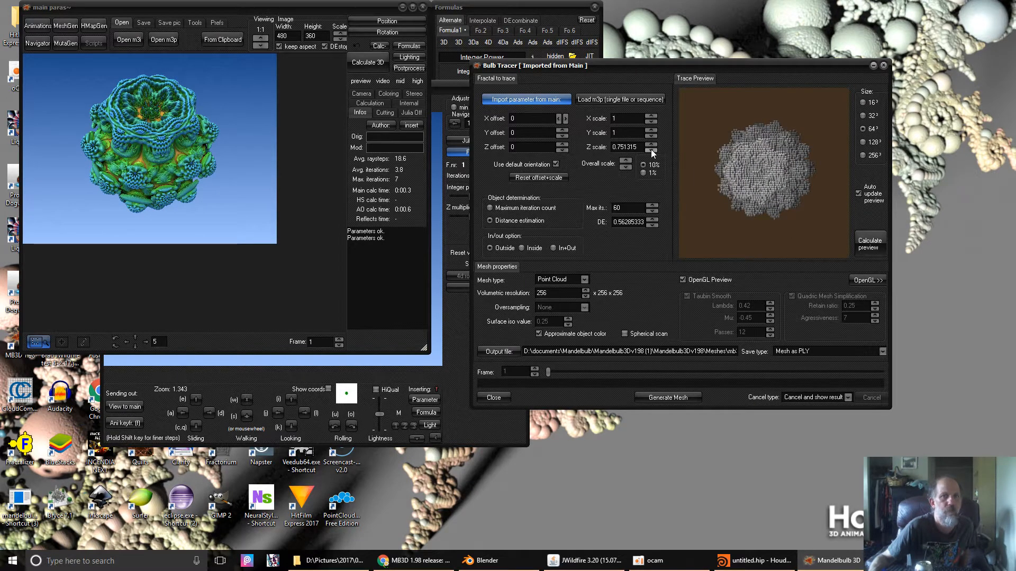
- Recalculate the trace at 256³ and show the OpenGL Mesh Preview beside Bulb Tracer
{"action": "left_click", "coordinate": [873, 156]}
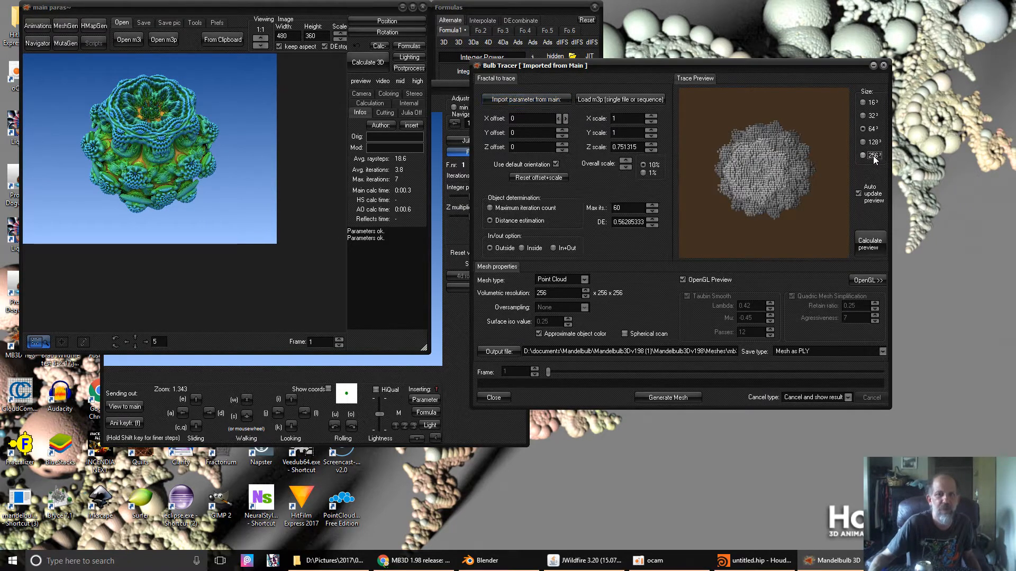
{"action": "left_click", "coordinate": [873, 156]}
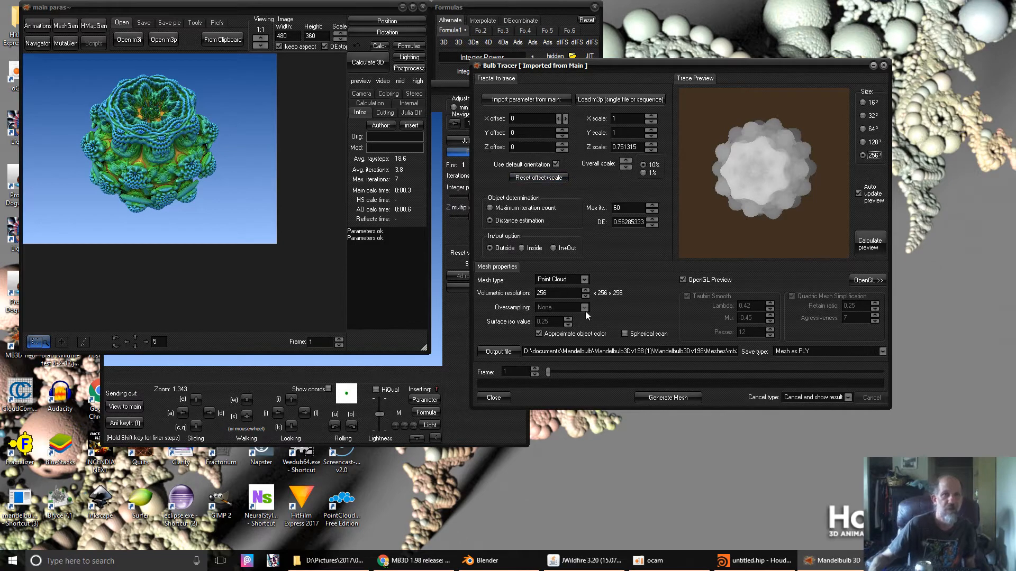
{"action": "left_click", "coordinate": [875, 284]}
{"action": "left_click_drag", "start_coordinate": [748, 68], "coordinate": [525, 74]}
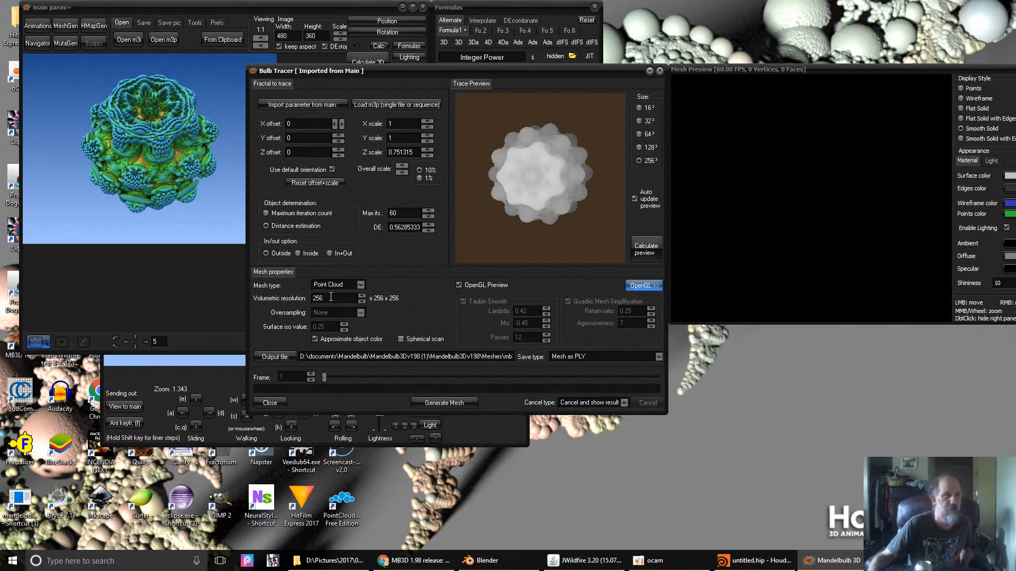
{"action": "left_click", "coordinate": [325, 299]}
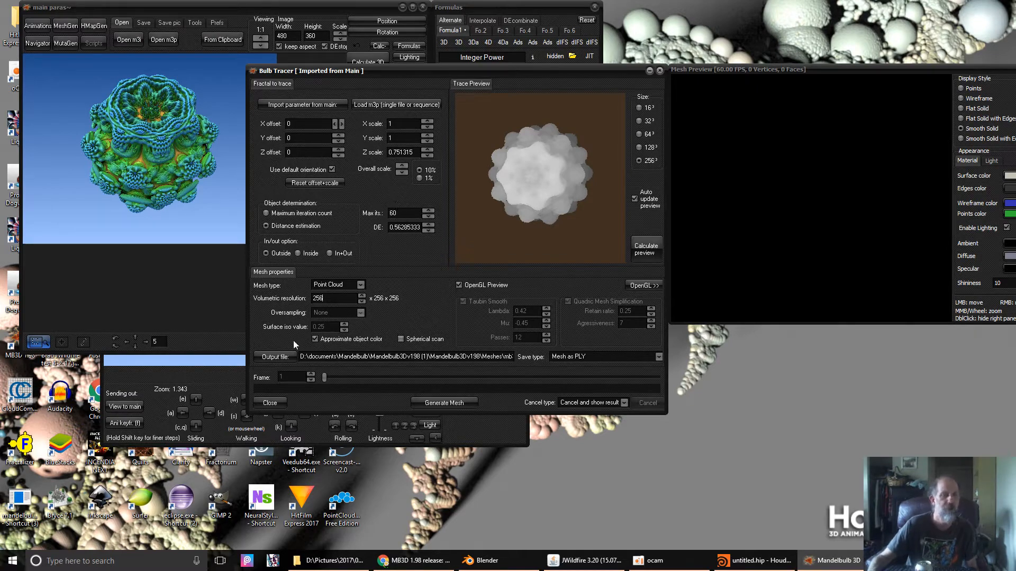
- Set the output file name to testpoint in the Meshes folder
{"action": "left_click", "coordinate": [271, 357]}
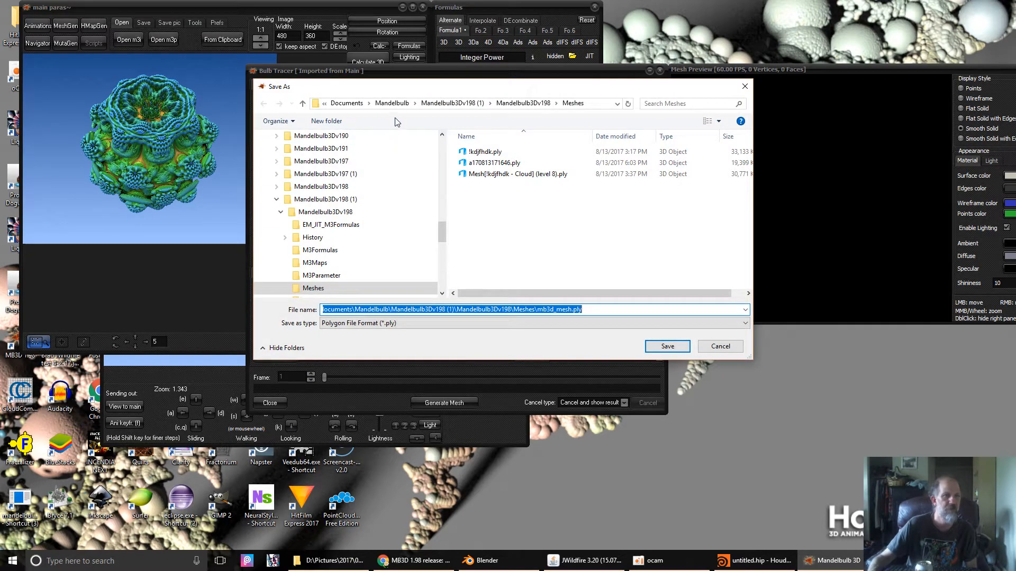
{"action": "left_click_drag", "start_coordinate": [422, 96], "coordinate": [454, 38]}
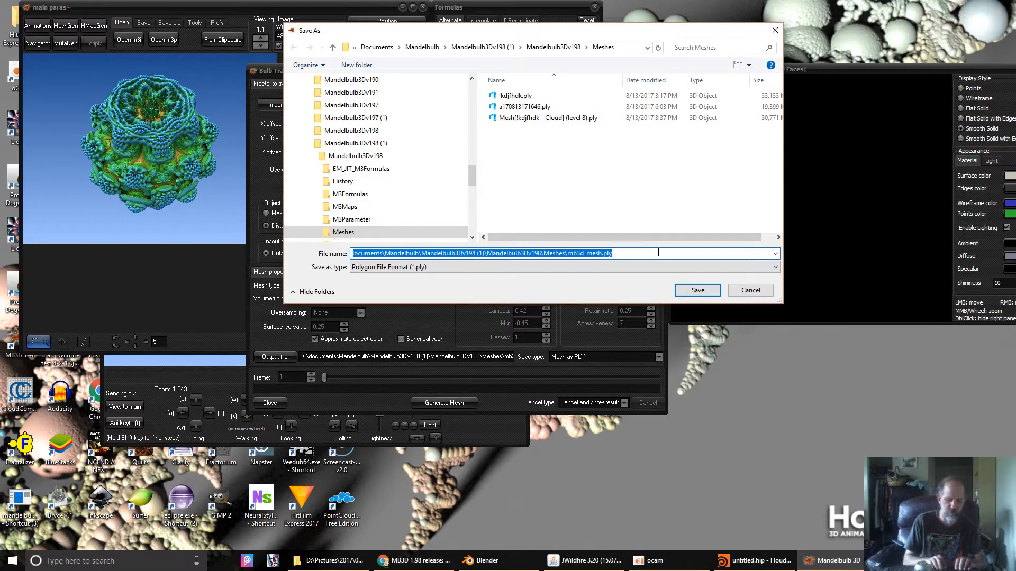
{"action": "type", "text": "test"}
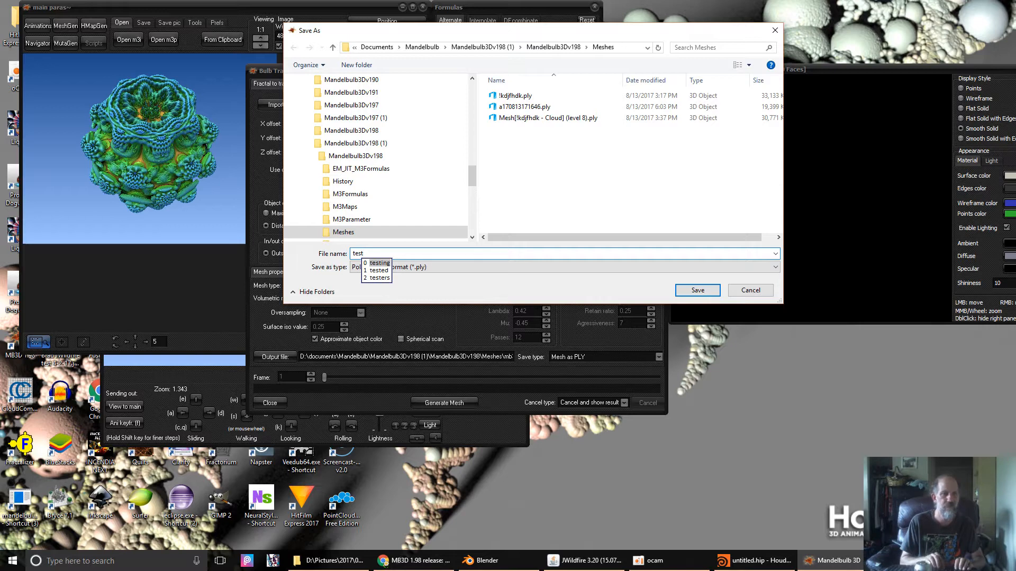
{"action": "type", "text": "point"}
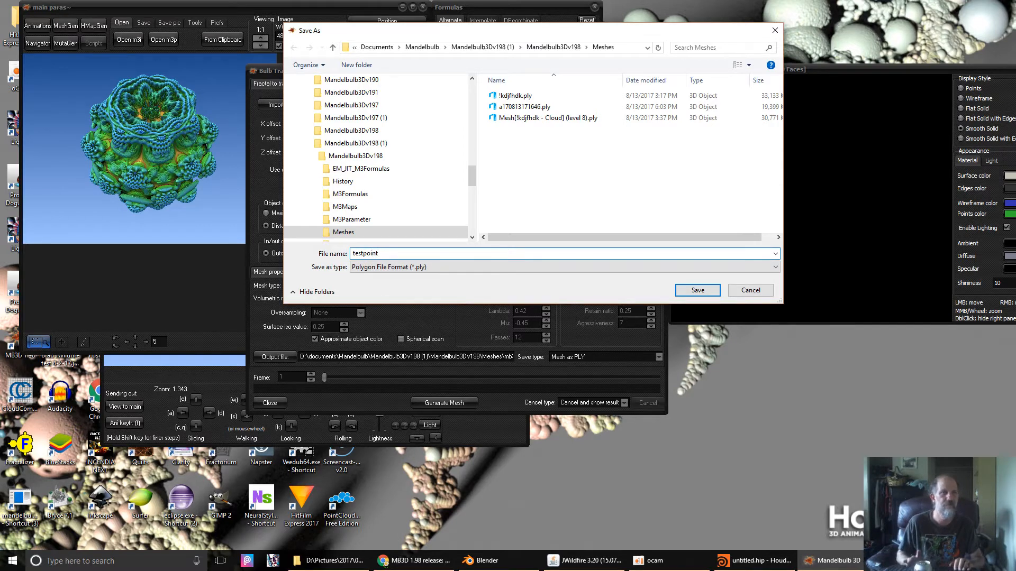
{"action": "key", "text": "Return"}
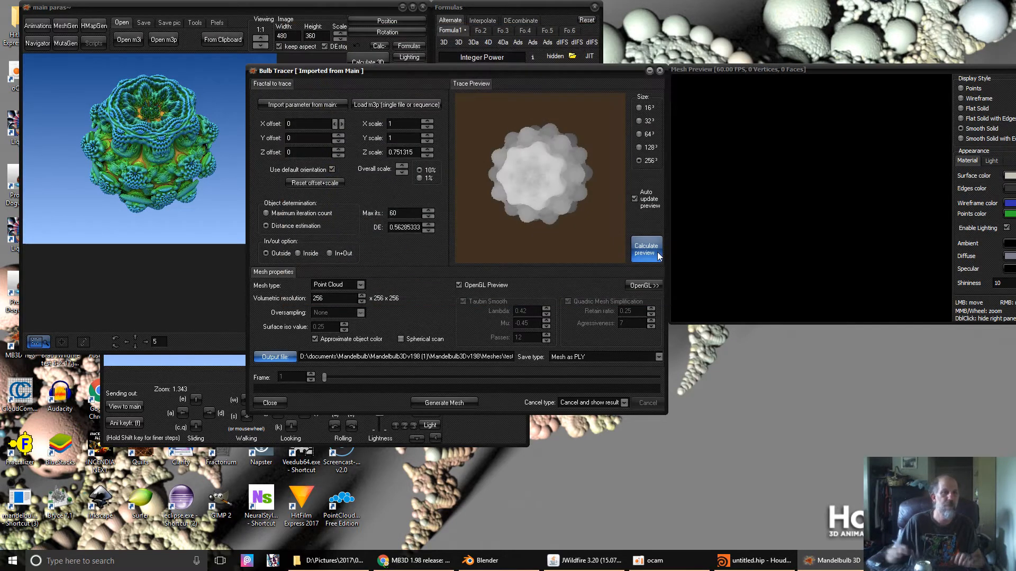
- Check that the save type is PLY in the file chooser, then cancel it
{"action": "left_click", "coordinate": [272, 356]}
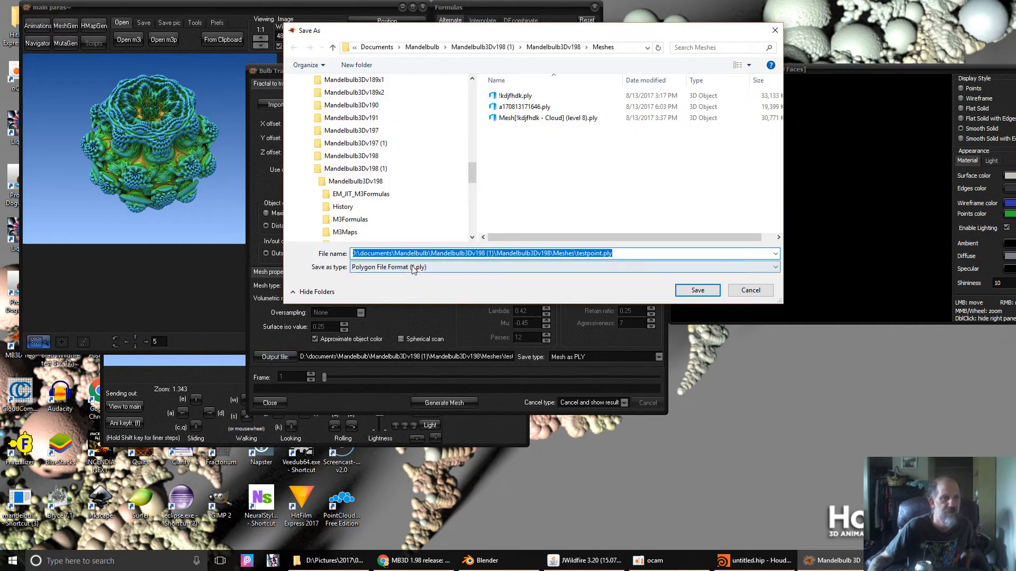
{"action": "left_click", "coordinate": [445, 269]}
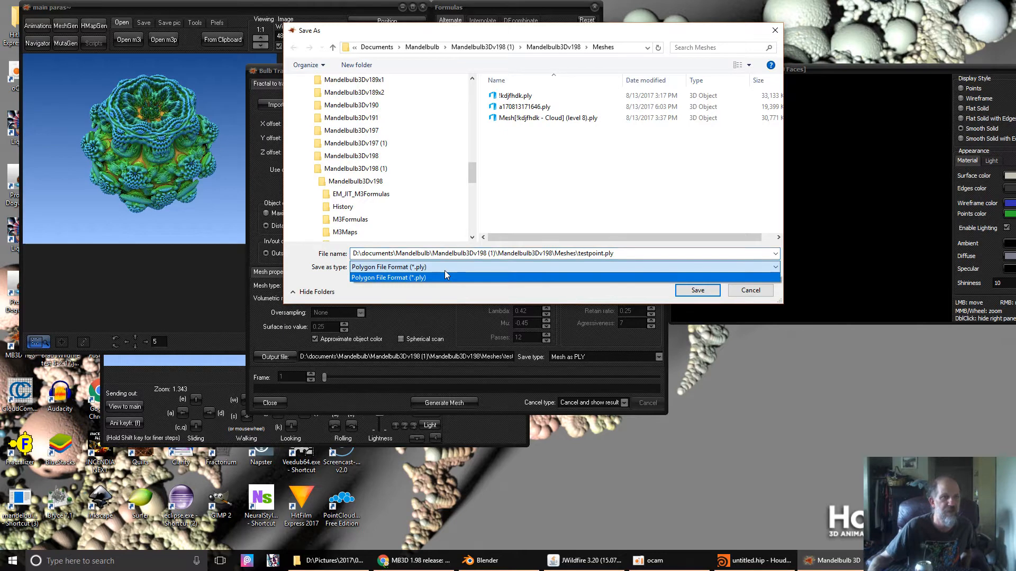
{"action": "left_click", "coordinate": [446, 267]}
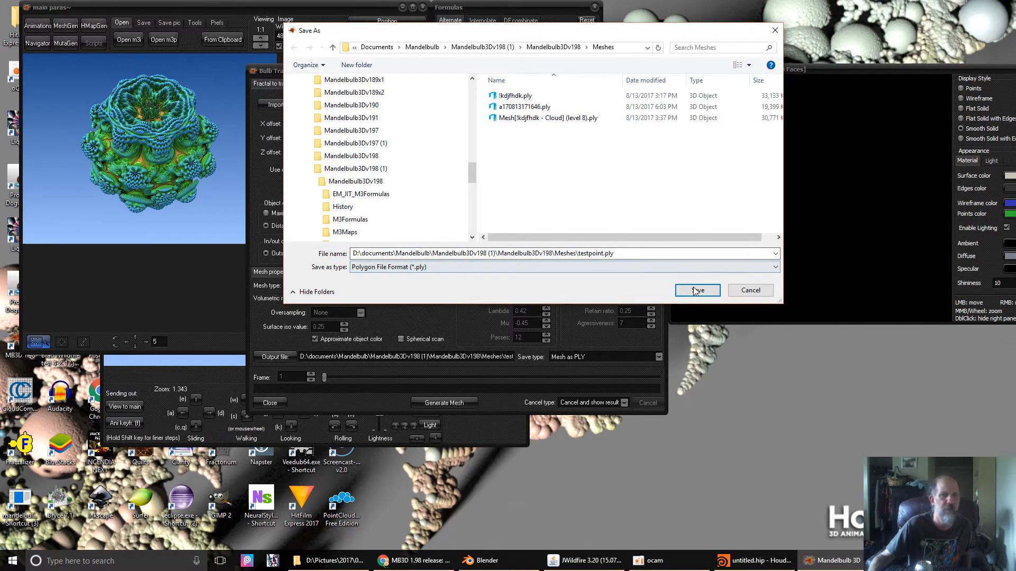
{"action": "left_click", "coordinate": [751, 292]}
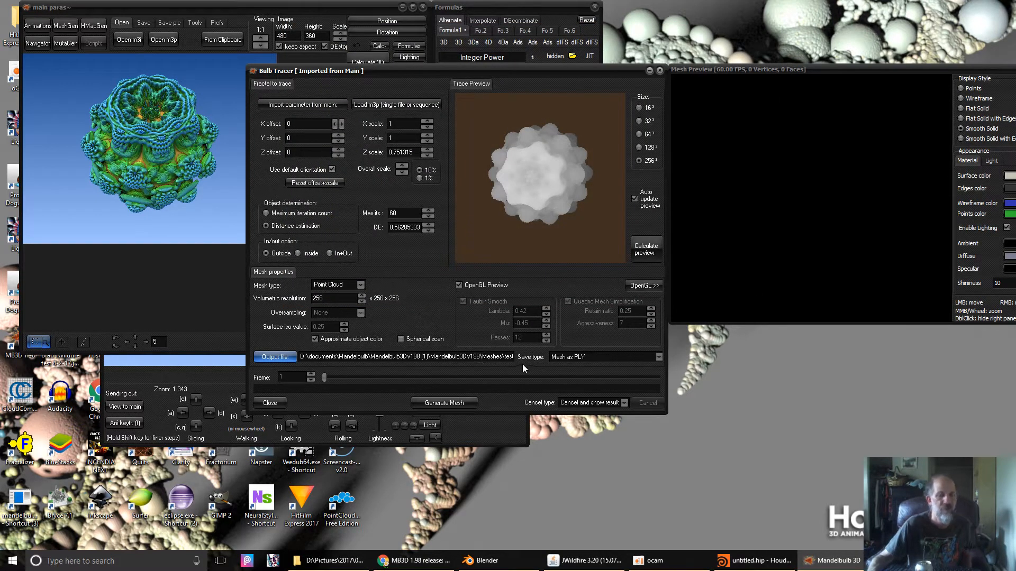
- Switch Save type to "Don't save, only preview" and generate the point cloud
{"action": "left_click", "coordinate": [585, 357]}
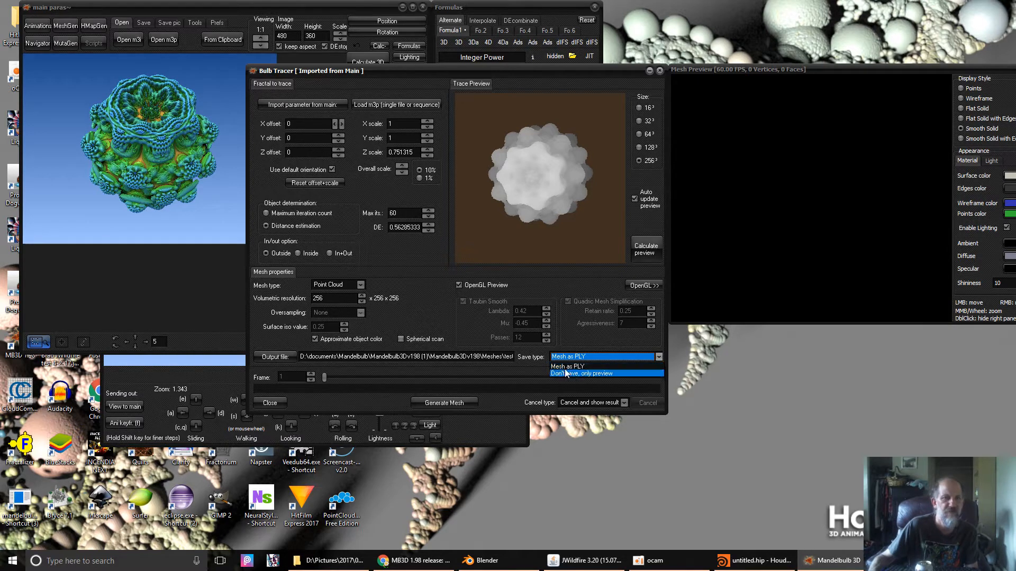
{"action": "left_click", "coordinate": [593, 373]}
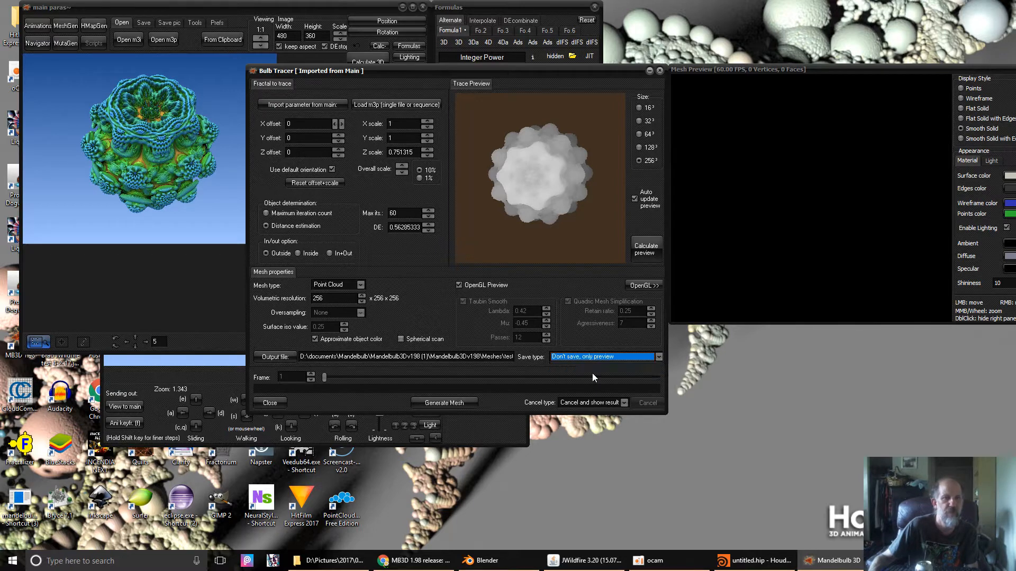
{"action": "left_click", "coordinate": [444, 403]}
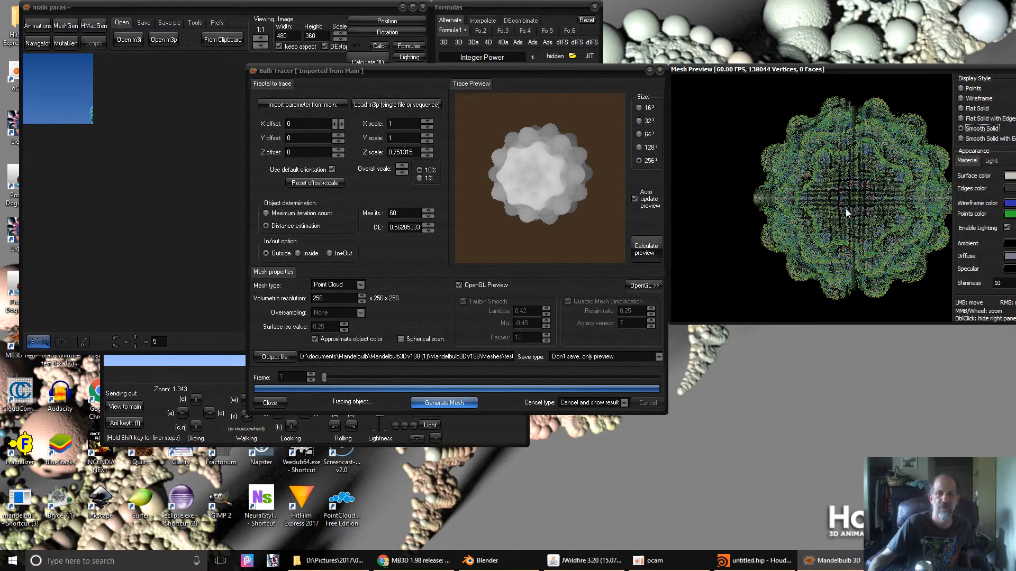
{"action": "left_click_drag", "start_coordinate": [857, 202], "coordinate": [669, 193]}
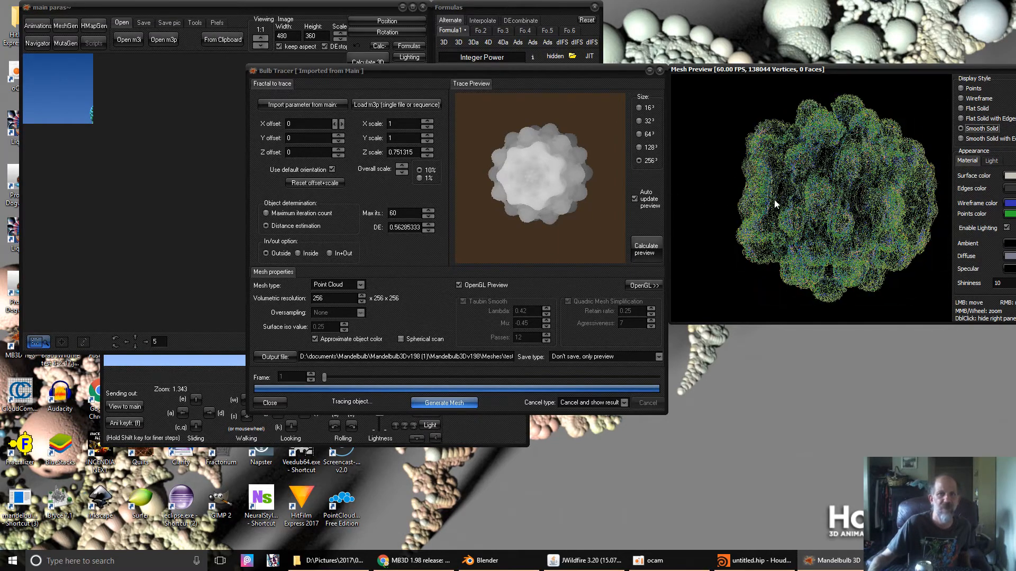
{"action": "right_click_drag", "start_coordinate": [870, 202], "coordinate": [729, 195]}
{"action": "mouse_move", "coordinate": [801, 210]}
{"action": "right_mouse_down"}
{"action": "mouse_move", "coordinate": [828, 137]}
{"action": "mouse_move", "coordinate": [806, 191]}
{"action": "right_mouse_up"}
{"action": "scroll", "coordinate": [831, 211], "scroll_direction": "up", "scroll_amount": 10}
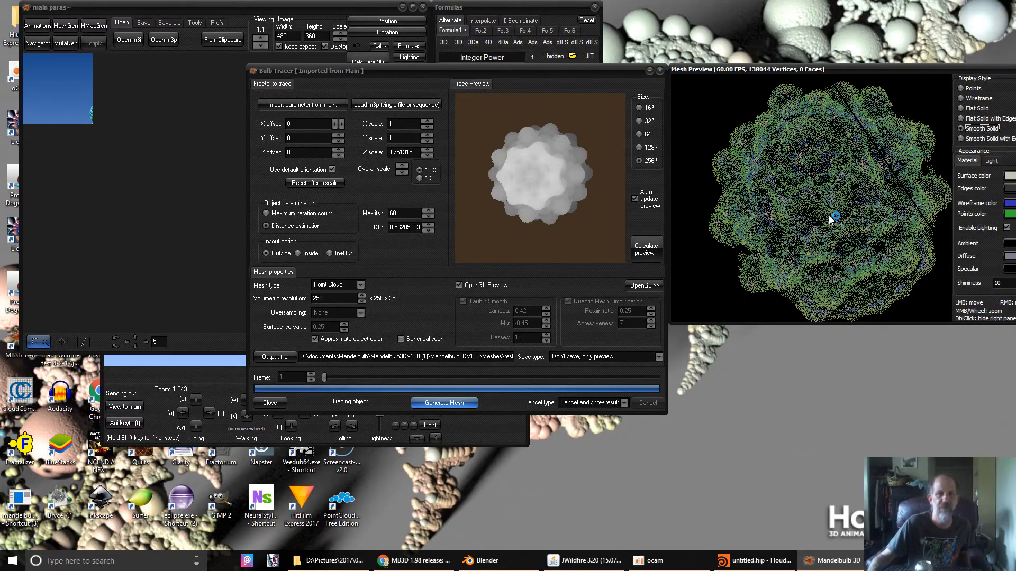
{"action": "scroll", "coordinate": [792, 213], "scroll_direction": "up", "scroll_amount": 5}
{"action": "scroll", "coordinate": [792, 212], "scroll_direction": "up", "scroll_amount": 4}
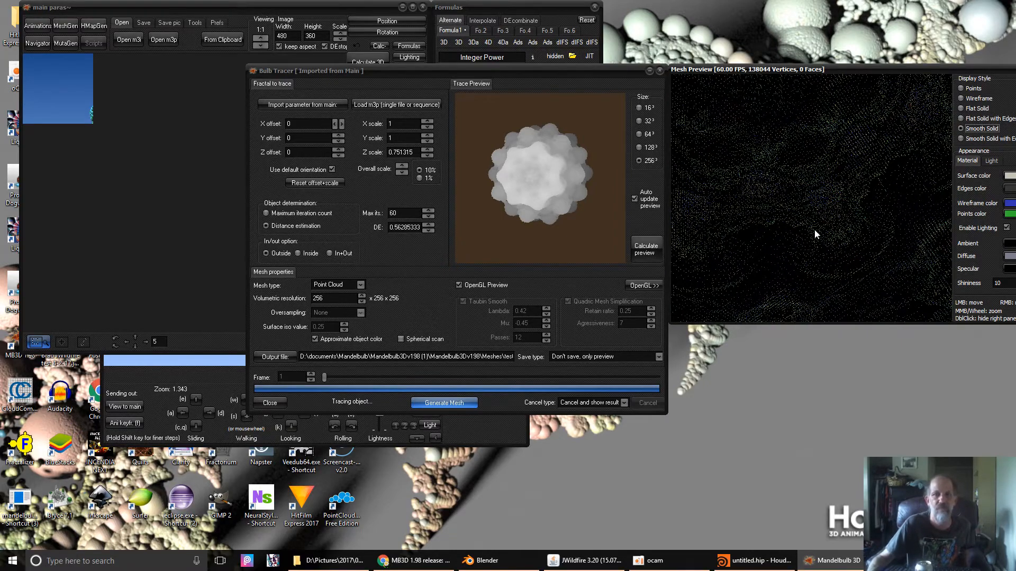
{"action": "left_click_drag", "start_coordinate": [814, 231], "coordinate": [811, 195]}
{"action": "left_click_drag", "start_coordinate": [873, 149], "coordinate": [723, 247]}
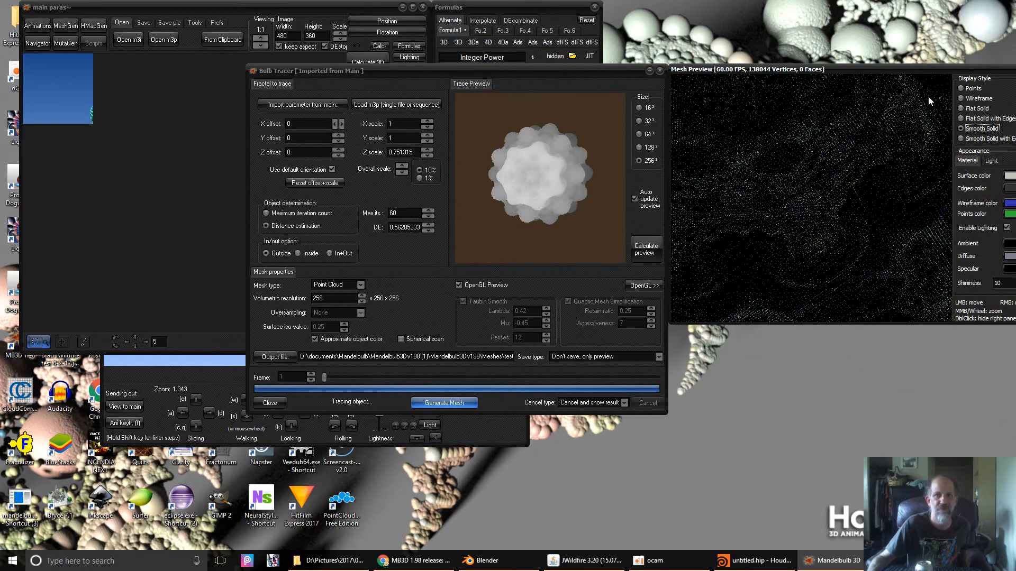
{"action": "left_click_drag", "start_coordinate": [925, 97], "coordinate": [836, 171]}
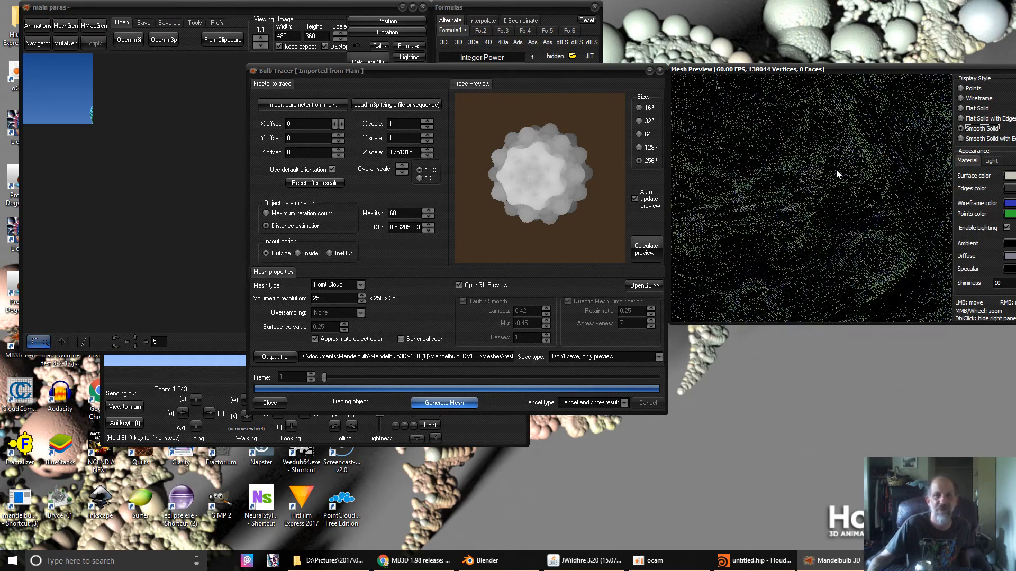
{"action": "left_click_drag", "start_coordinate": [902, 186], "coordinate": [726, 208]}
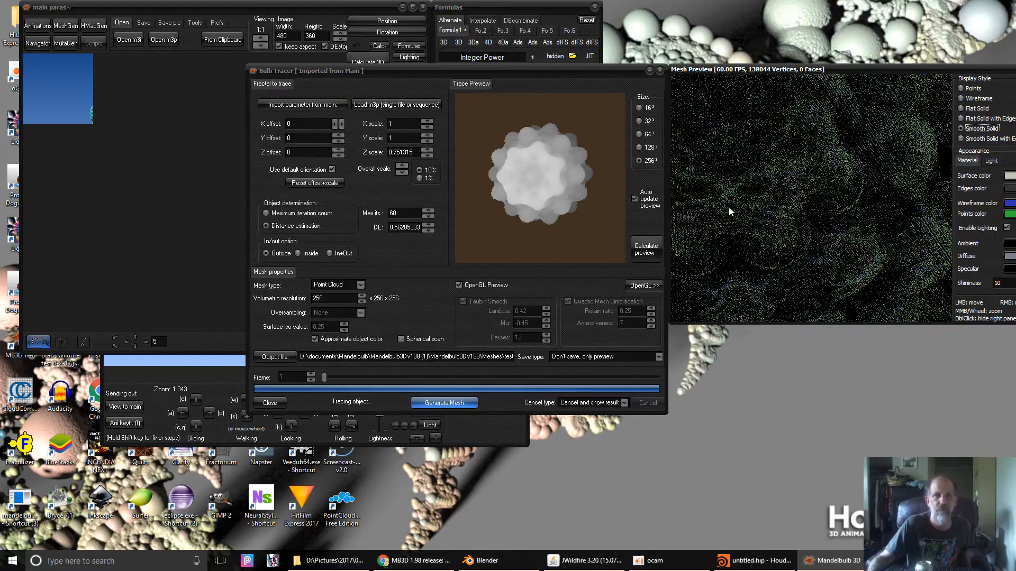
{"action": "left_click_drag", "start_coordinate": [889, 176], "coordinate": [706, 199]}
{"action": "mouse_move", "coordinate": [839, 183]}
{"action": "left_mouse_down"}
{"action": "mouse_move", "coordinate": [804, 199]}
{"action": "mouse_move", "coordinate": [763, 266]}
{"action": "left_mouse_up"}
{"action": "left_click_drag", "start_coordinate": [816, 221], "coordinate": [799, 147]}
{"action": "left_click_drag", "start_coordinate": [815, 208], "coordinate": [967, 81]}
{"action": "left_click_drag", "start_coordinate": [812, 244], "coordinate": [906, 183]}
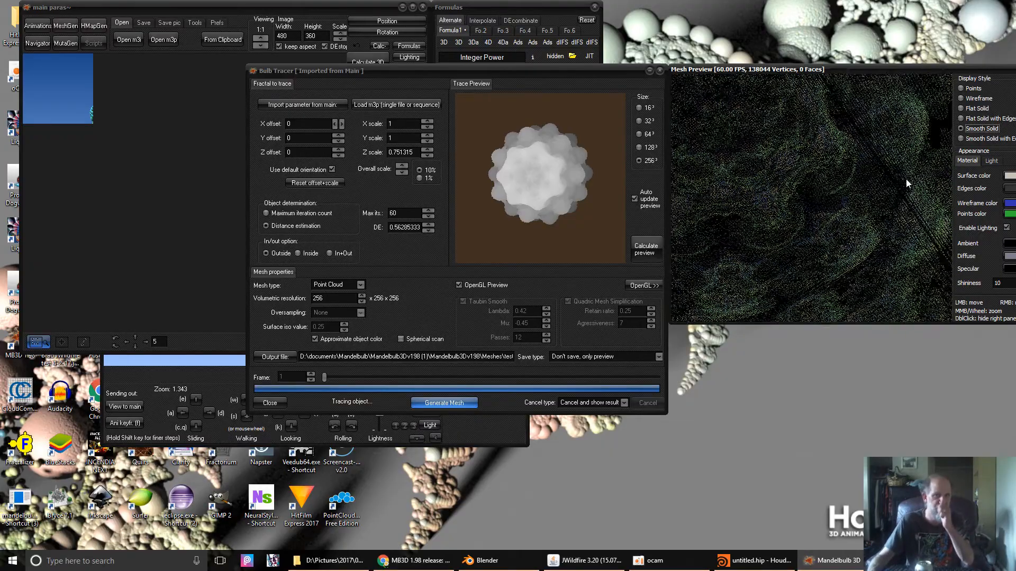
{"action": "scroll", "coordinate": [906, 183], "scroll_direction": "up", "scroll_amount": 3}
{"action": "scroll", "coordinate": [787, 191], "scroll_direction": "down", "scroll_amount": 5}
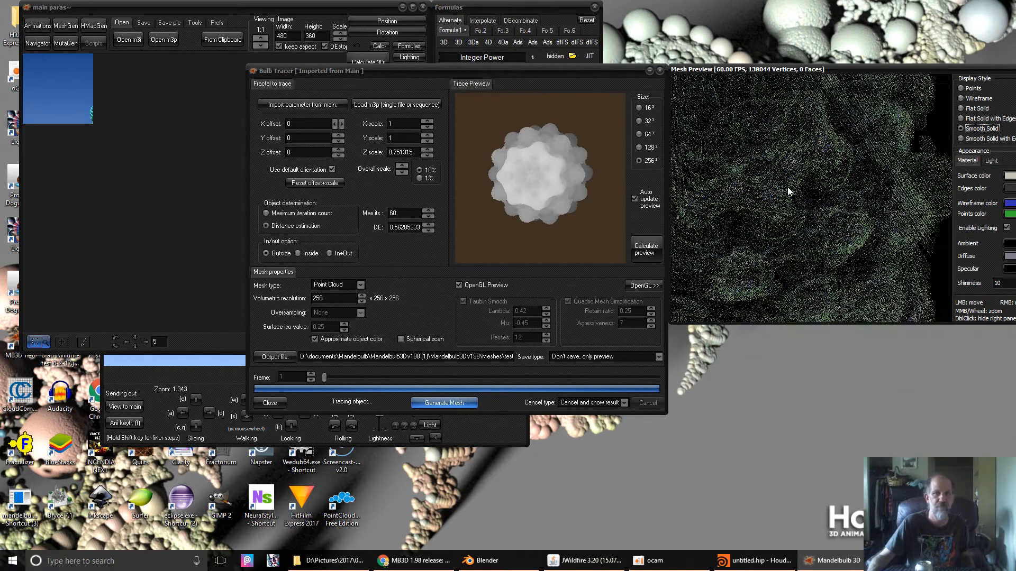
{"action": "scroll", "coordinate": [788, 189], "scroll_direction": "down", "scroll_amount": 6}
{"action": "mouse_move", "coordinate": [757, 205]}
{"action": "left_mouse_down"}
{"action": "mouse_move", "coordinate": [788, 226]}
{"action": "mouse_move", "coordinate": [761, 206]}
{"action": "mouse_move", "coordinate": [761, 189]}
{"action": "left_mouse_up"}
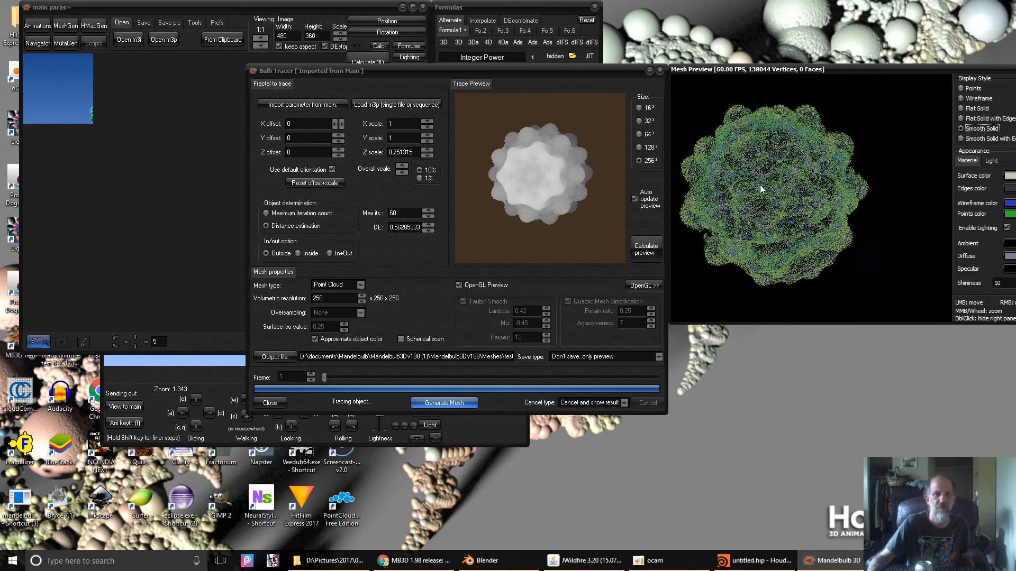
{"action": "right_click_drag", "start_coordinate": [760, 185], "coordinate": [934, 182]}
{"action": "right_click_drag", "start_coordinate": [739, 200], "coordinate": [803, 242]}
{"action": "scroll", "coordinate": [782, 209], "scroll_direction": "down", "scroll_amount": 3}
{"action": "scroll", "coordinate": [782, 210], "scroll_direction": "up", "scroll_amount": 5}
{"action": "right_click_drag", "start_coordinate": [754, 202], "coordinate": [846, 191]}
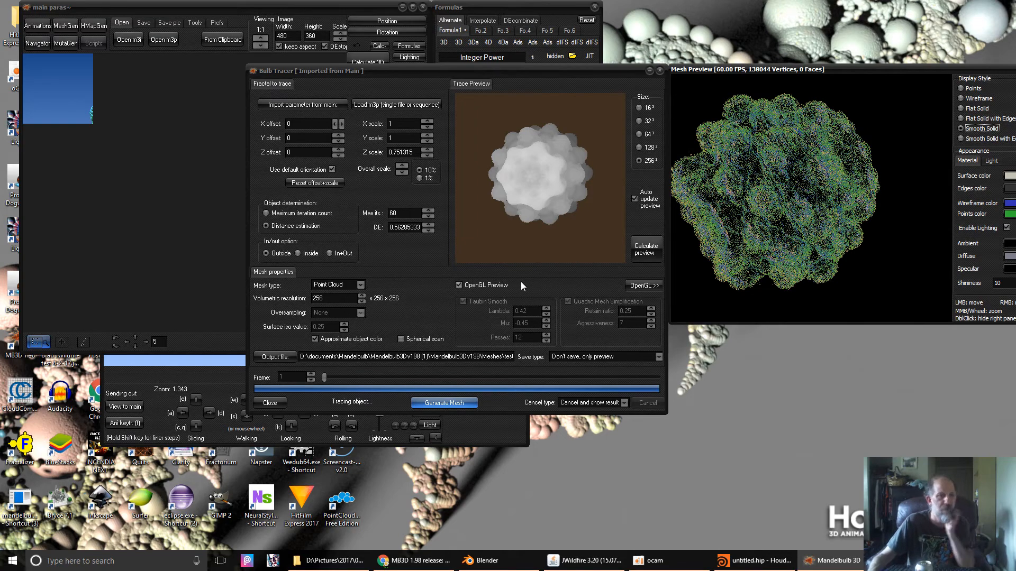
- Enable Spherical scan, regenerate the 126952-vertex point cloud, and rotate it in the preview
{"action": "left_click", "coordinate": [402, 339]}
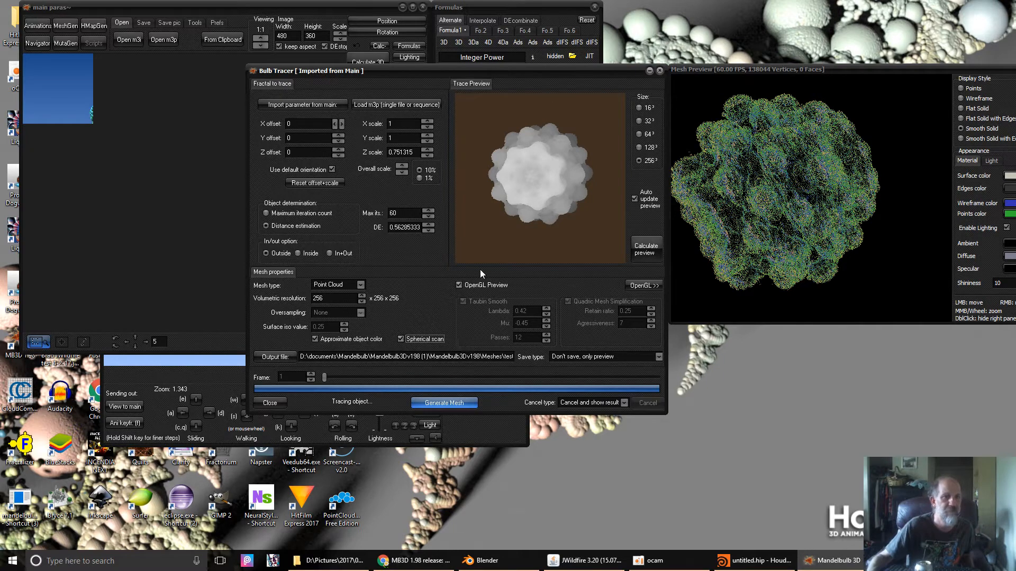
{"action": "left_click", "coordinate": [445, 405]}
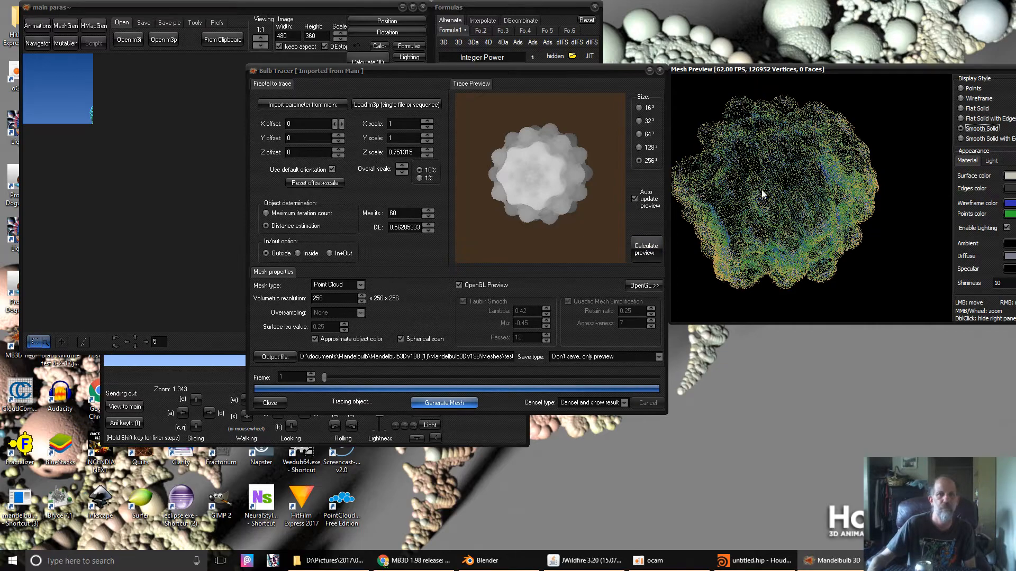
{"action": "left_click_drag", "start_coordinate": [770, 263], "coordinate": [822, 122]}
{"action": "left_click_drag", "start_coordinate": [783, 163], "coordinate": [916, 184]}
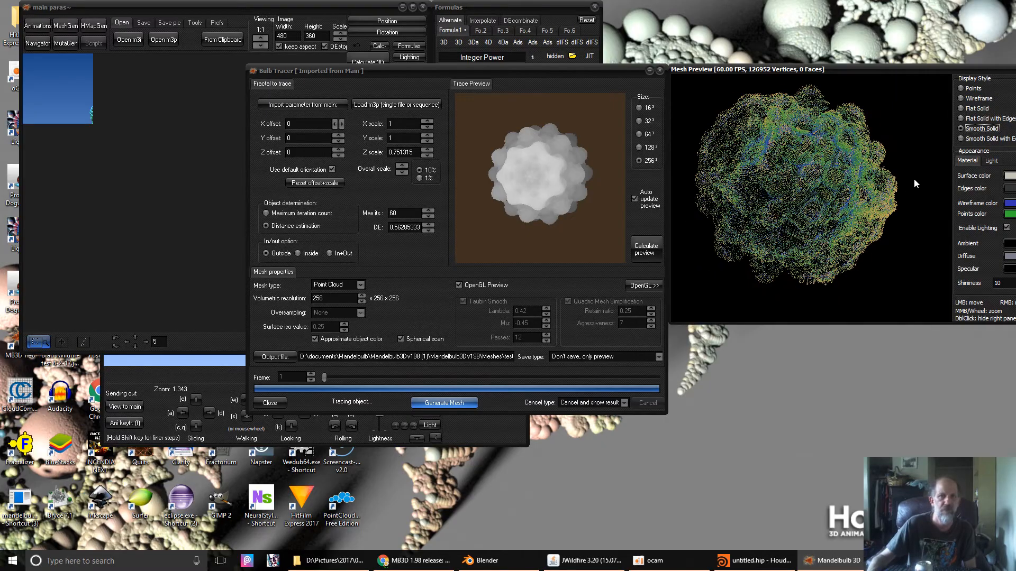
{"action": "left_click_drag", "start_coordinate": [768, 209], "coordinate": [864, 209]}
{"action": "right_click_drag", "start_coordinate": [864, 206], "coordinate": [704, 184]}
{"action": "right_click_drag", "start_coordinate": [779, 191], "coordinate": [637, 145]}
{"action": "right_click_drag", "start_coordinate": [826, 232], "coordinate": [650, 153]}
{"action": "right_click_drag", "start_coordinate": [741, 233], "coordinate": [763, 200]}
- Zoom in on the point cloud and rotate it to inspect close-up detail
{"action": "scroll", "coordinate": [789, 205], "scroll_direction": "up", "scroll_amount": 6}
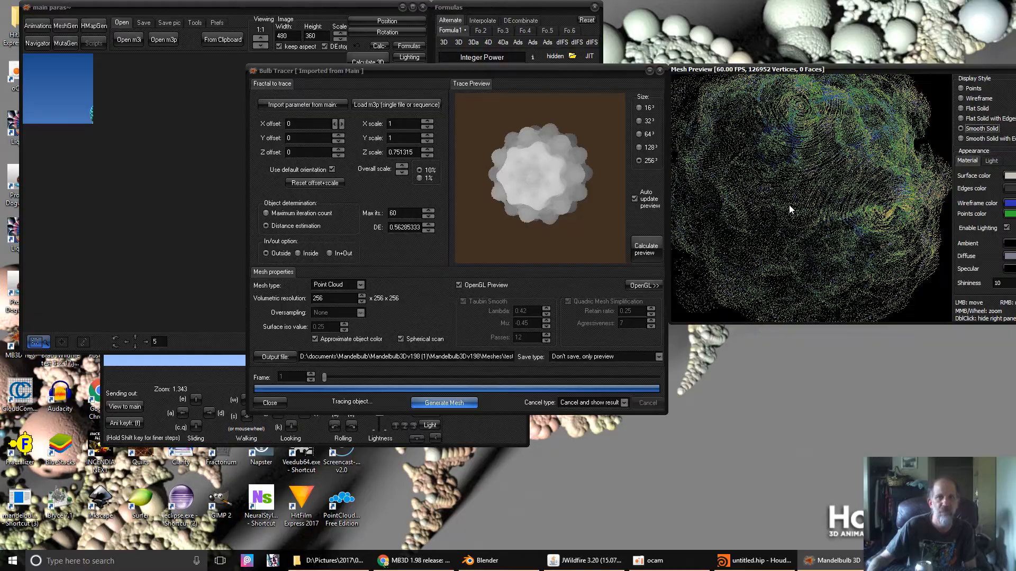
{"action": "right_click_drag", "start_coordinate": [783, 195], "coordinate": [895, 170]}
{"action": "right_click_drag", "start_coordinate": [816, 173], "coordinate": [850, 229]}
{"action": "right_click_drag", "start_coordinate": [769, 157], "coordinate": [682, 159]}
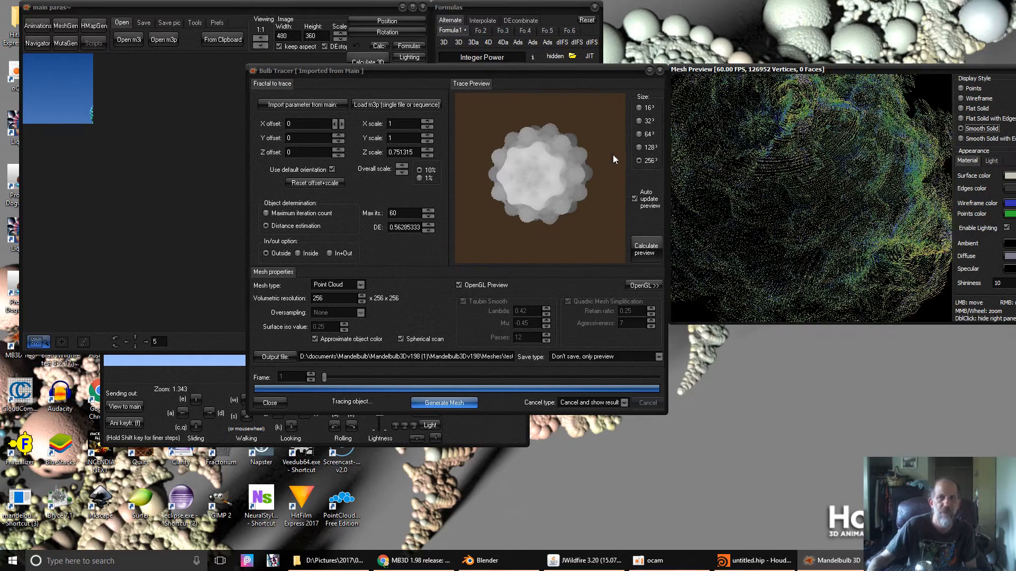
- Disable Spherical scan and regenerate the point cloud saved as a 'Mesh as PLY' file
{"action": "left_click", "coordinate": [399, 339]}
{"action": "left_click", "coordinate": [589, 357]}
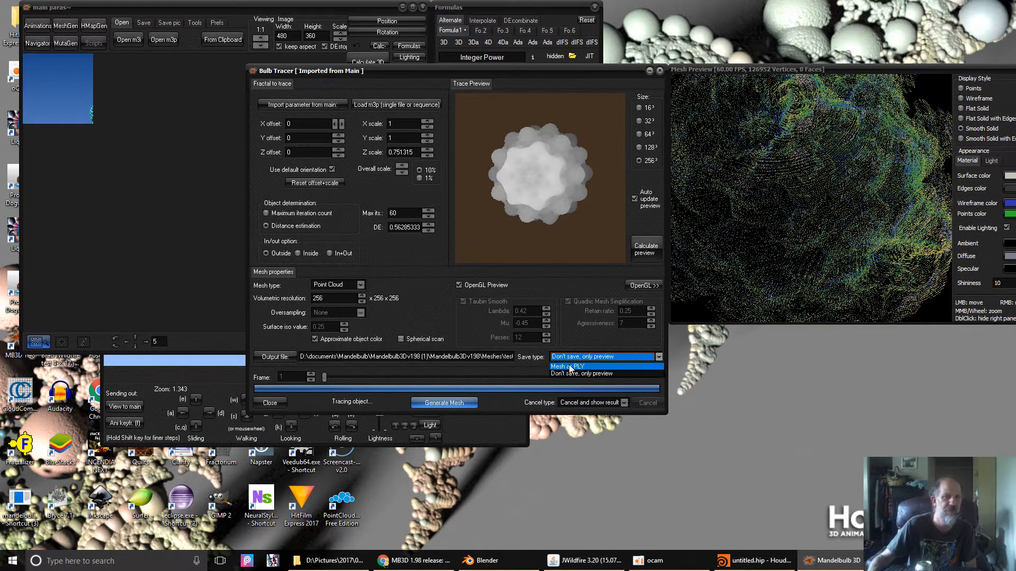
{"action": "left_click", "coordinate": [569, 367]}
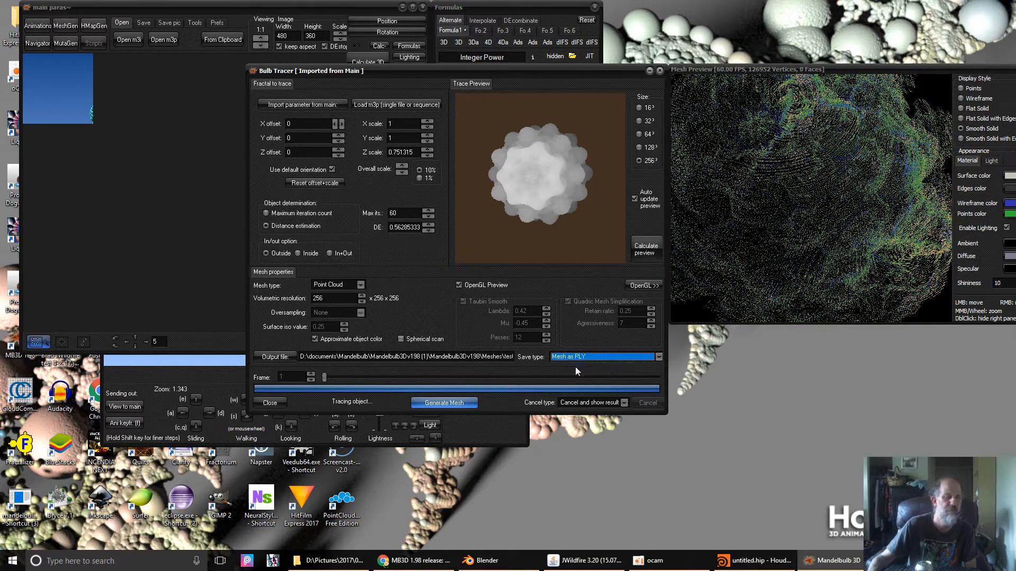
{"action": "left_click", "coordinate": [445, 405]}
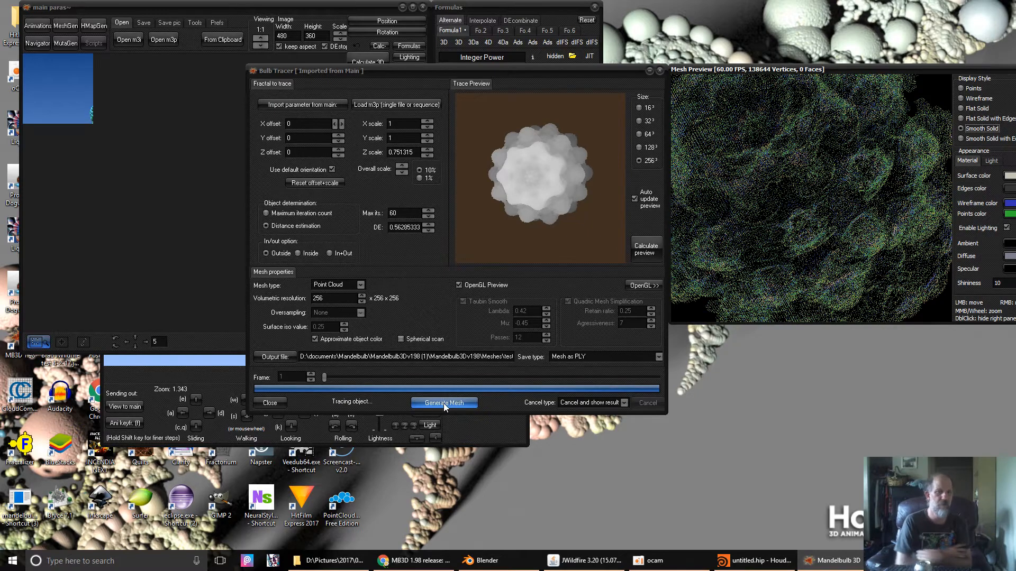
- Browse to Documents > Mandelbulb > Mandelbulb3Dv198 > Meshes to find testpoint.ply, then return to Houdini
{"action": "left_click", "coordinate": [329, 560]}
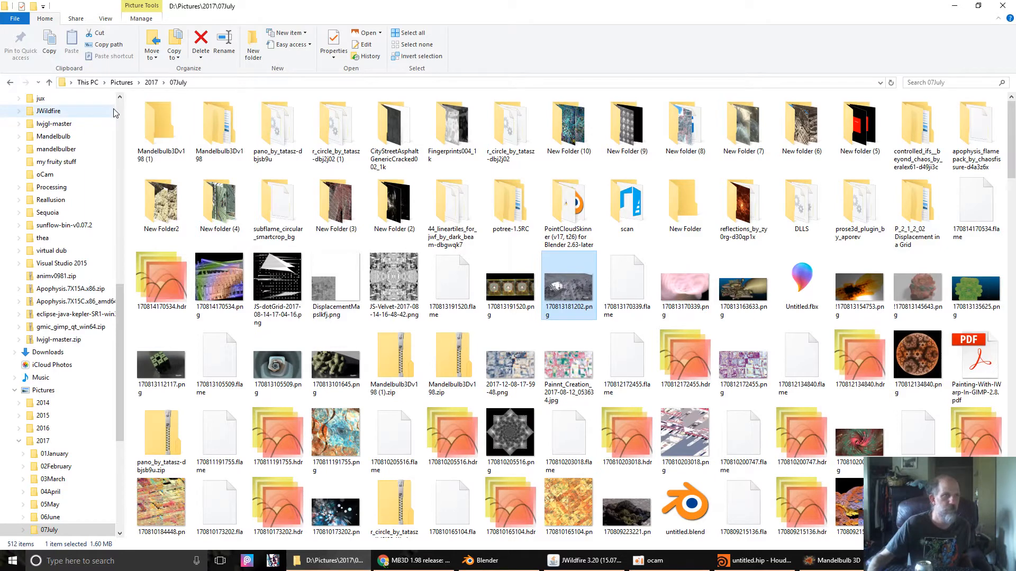
{"action": "left_click", "coordinate": [121, 128]}
{"action": "left_click", "coordinate": [122, 124]}
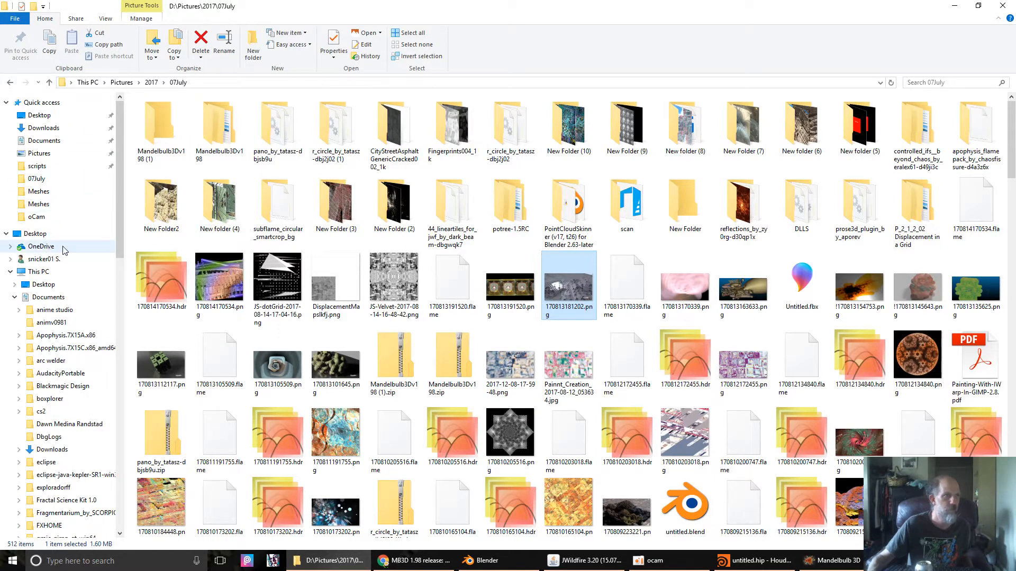
{"action": "left_click", "coordinate": [49, 143]}
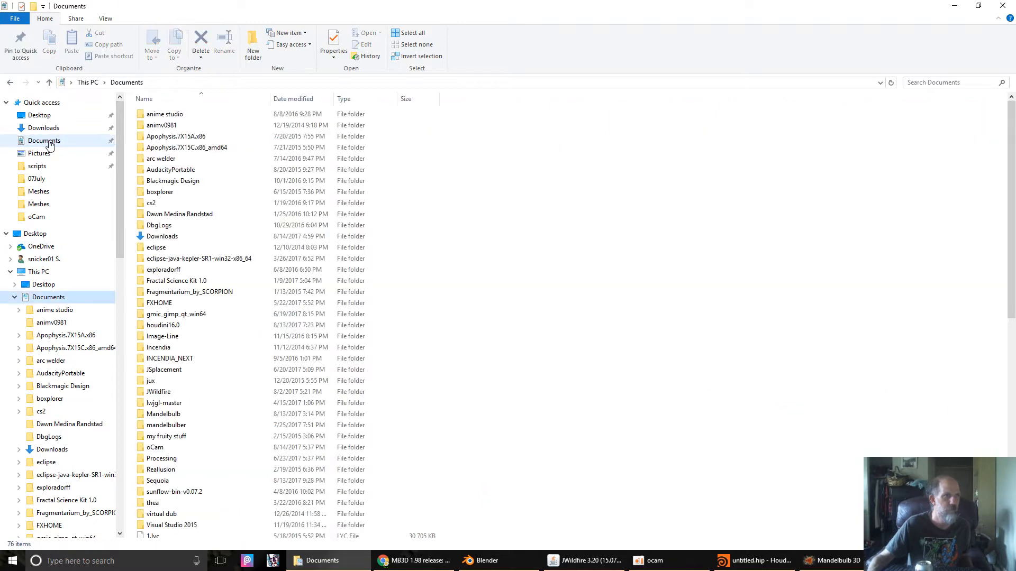
{"action": "double_click", "coordinate": [164, 414]}
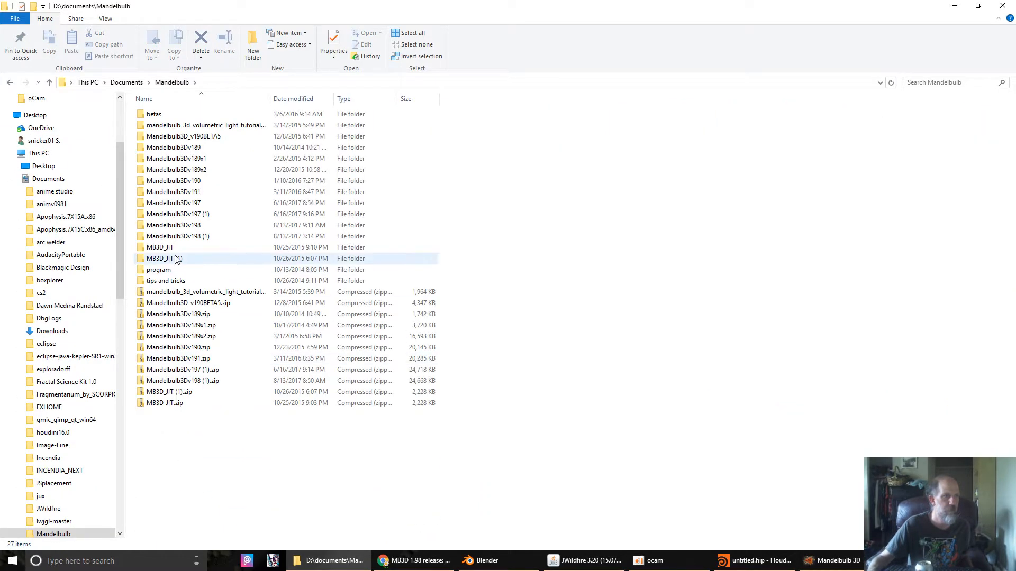
{"action": "left_click", "coordinate": [183, 238]}
{"action": "double_click", "coordinate": [183, 238]}
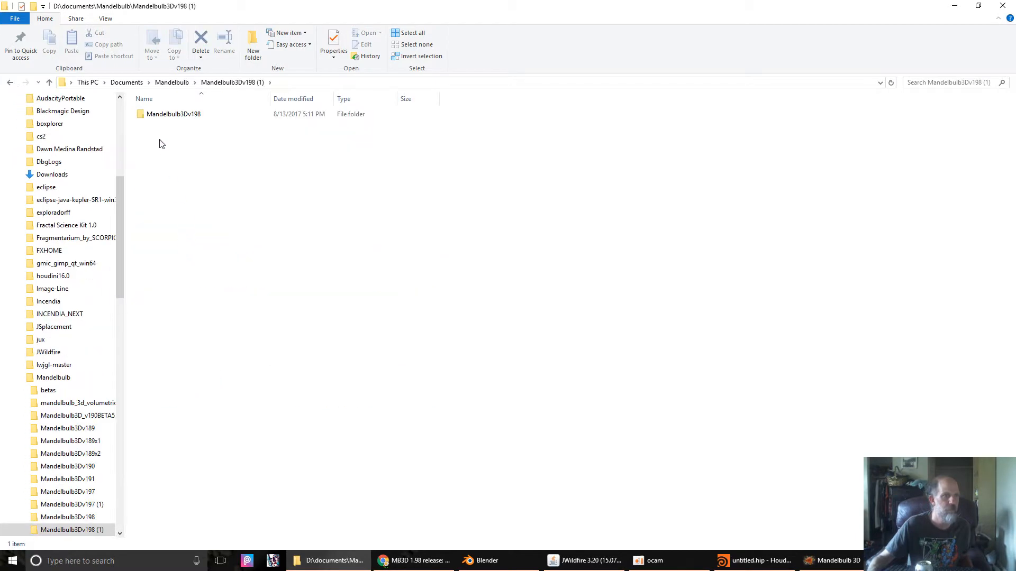
{"action": "double_click", "coordinate": [157, 116]}
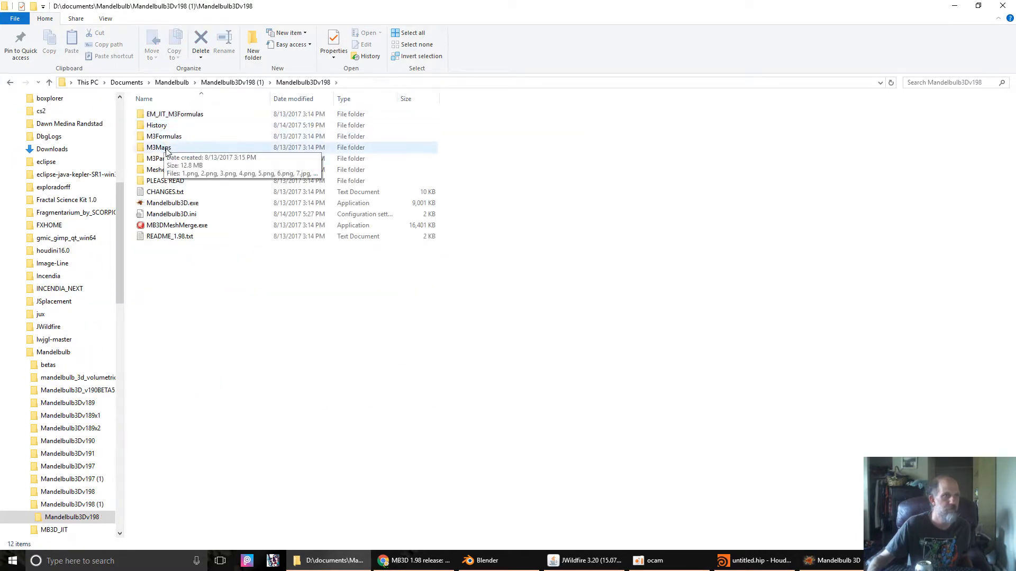
{"action": "double_click", "coordinate": [158, 169]}
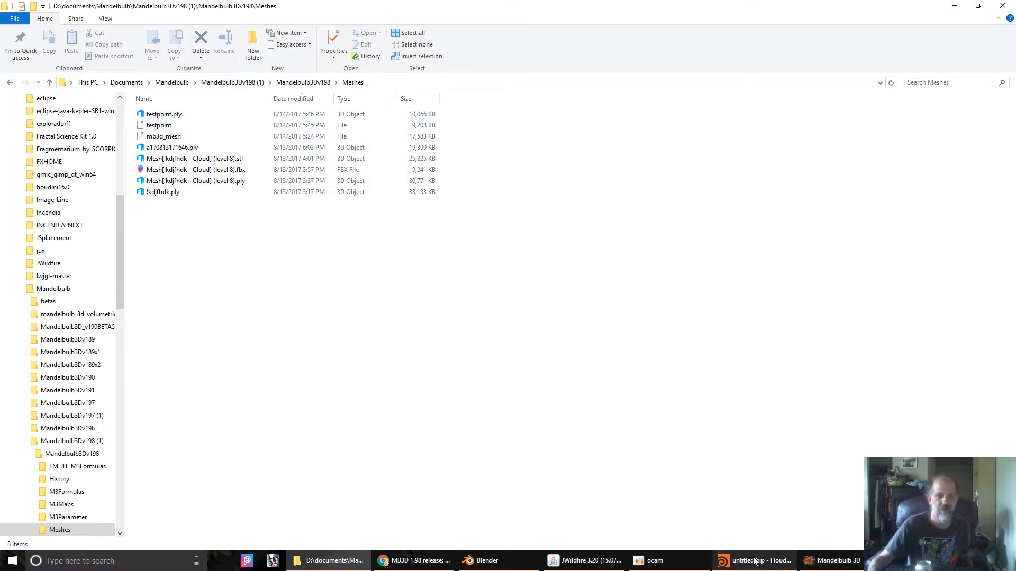
{"action": "mouse_move", "coordinate": [756, 566]}
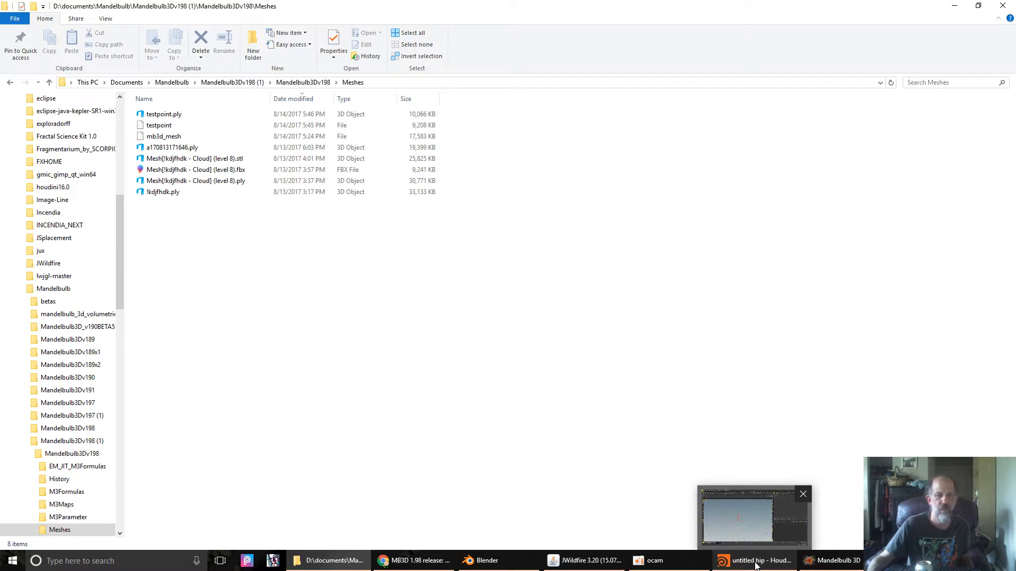
{"action": "left_click", "coordinate": [757, 566]}
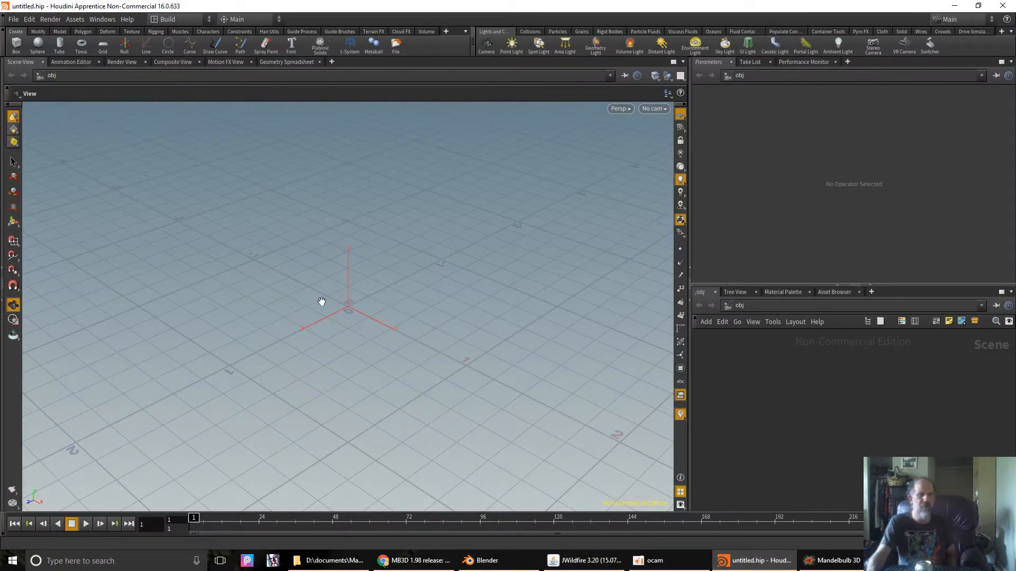
{"action": "left_click", "coordinate": [418, 562]}
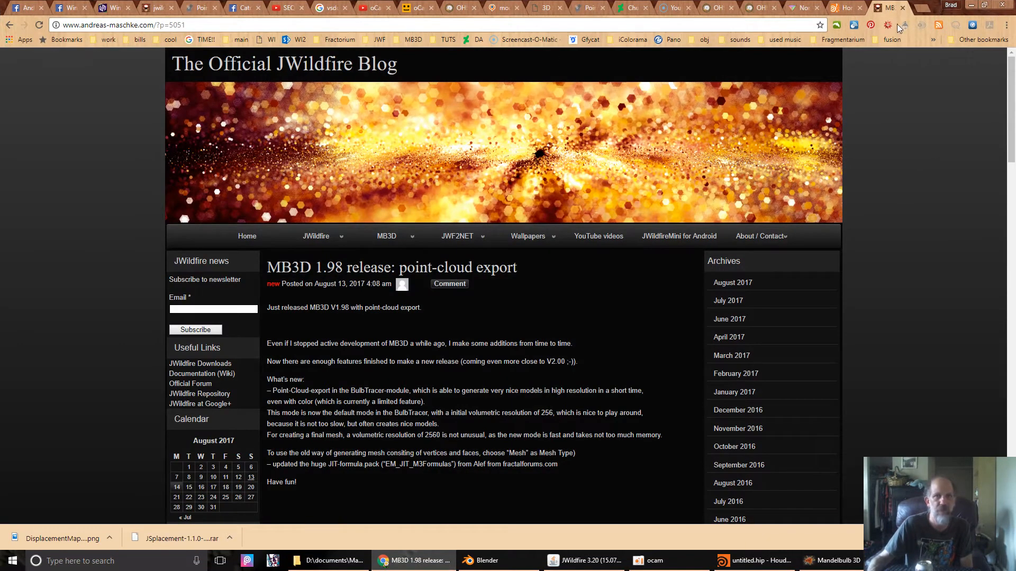
{"action": "left_click", "coordinate": [844, 8]}
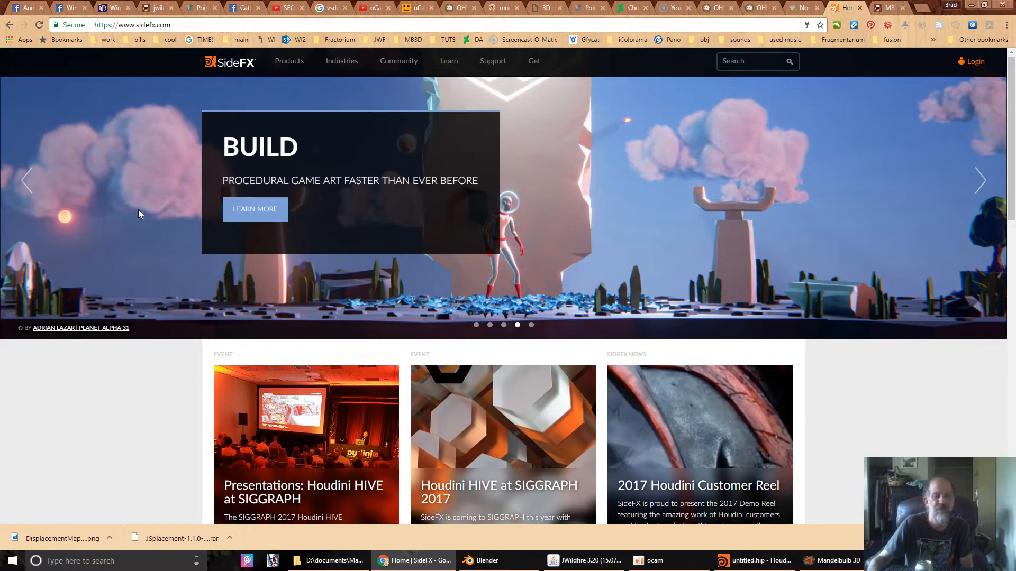
{"action": "scroll", "coordinate": [81, 304], "scroll_direction": "down", "scroll_amount": 2}
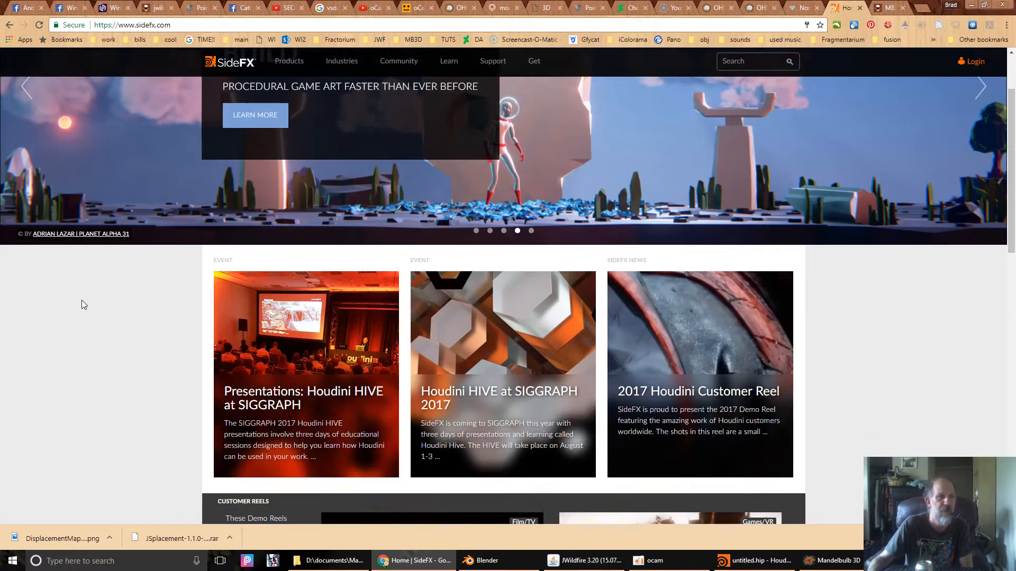
{"action": "scroll", "coordinate": [82, 300], "scroll_direction": "down", "scroll_amount": 10}
{"action": "scroll", "coordinate": [82, 299], "scroll_direction": "up", "scroll_amount": 8}
{"action": "scroll", "coordinate": [81, 300], "scroll_direction": "down", "scroll_amount": 8}
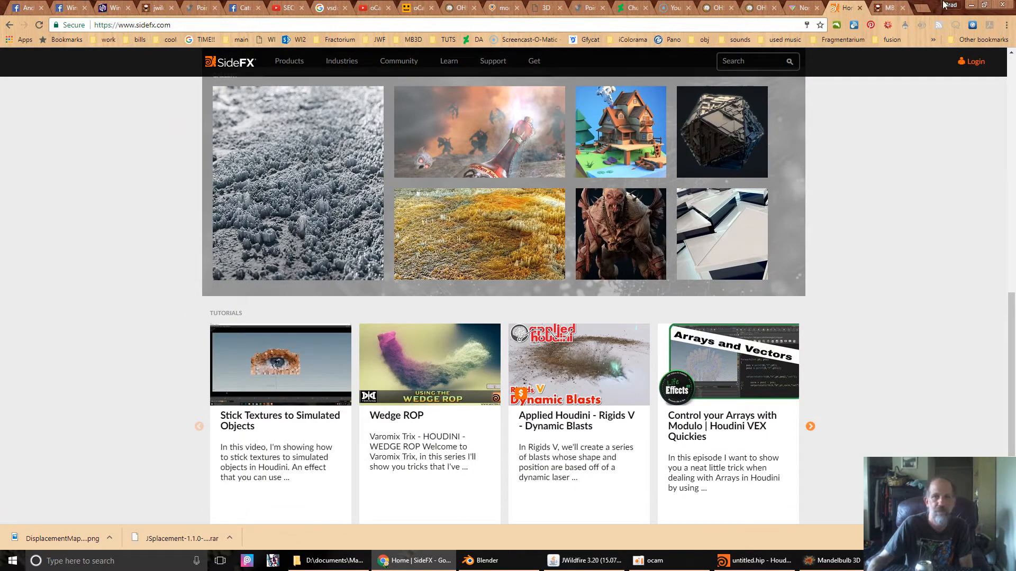
{"action": "left_click", "coordinate": [972, 5]}
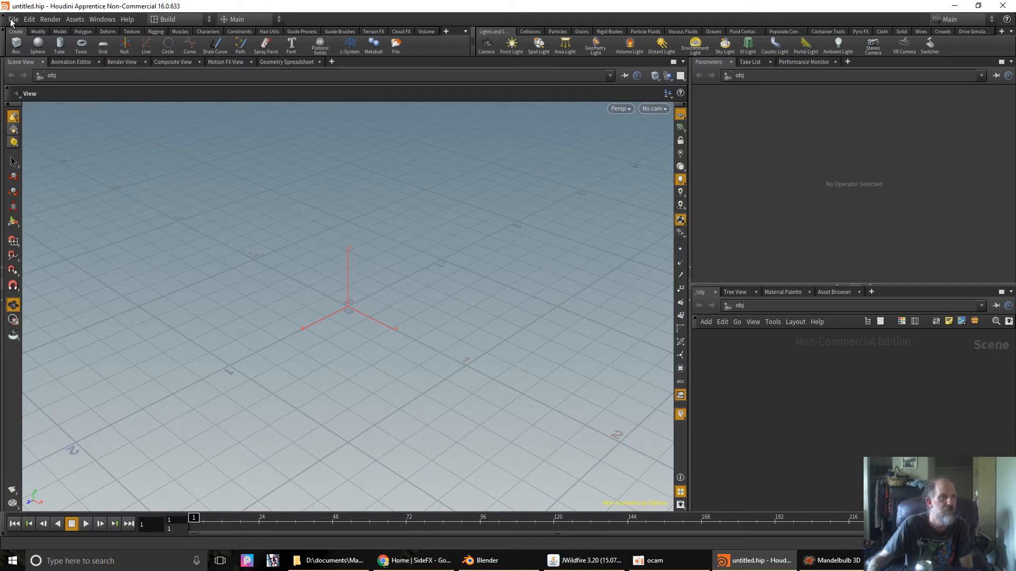
- Import testpoint.ply from the Mandelbulb Meshes folder through File > Import > Geometry
{"action": "left_click", "coordinate": [12, 19]}
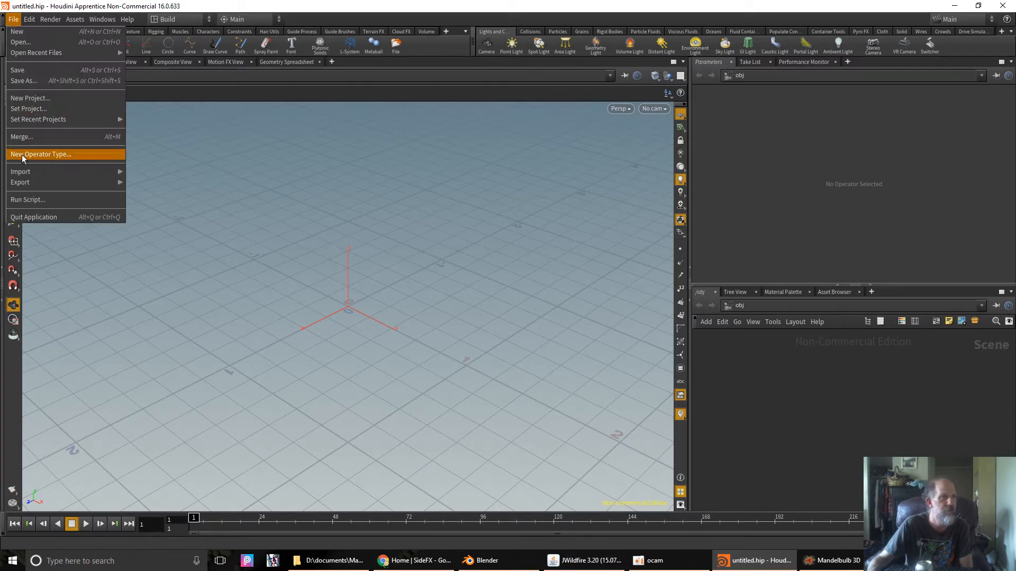
{"action": "mouse_move", "coordinate": [40, 170]}
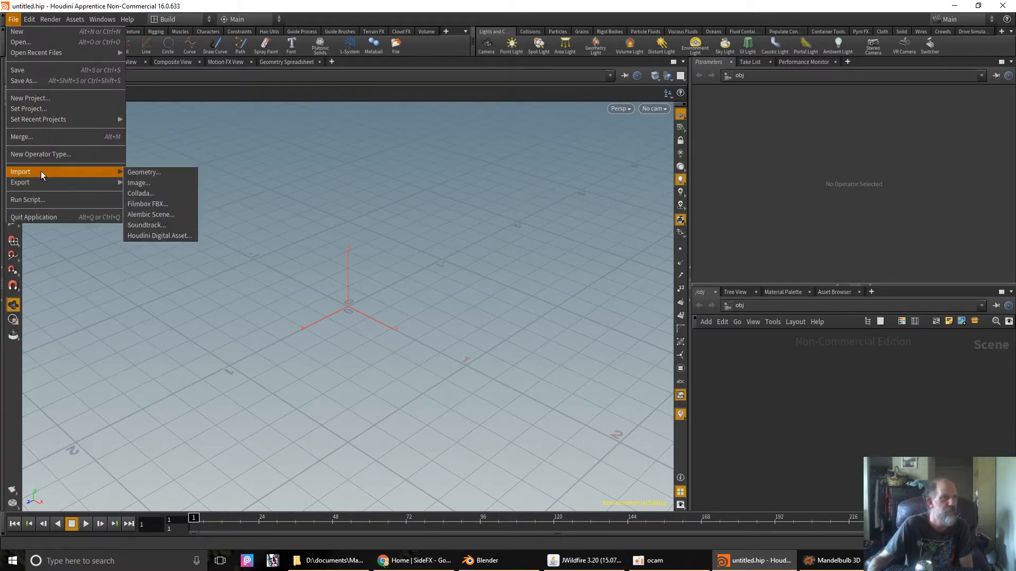
{"action": "left_click", "coordinate": [153, 172]}
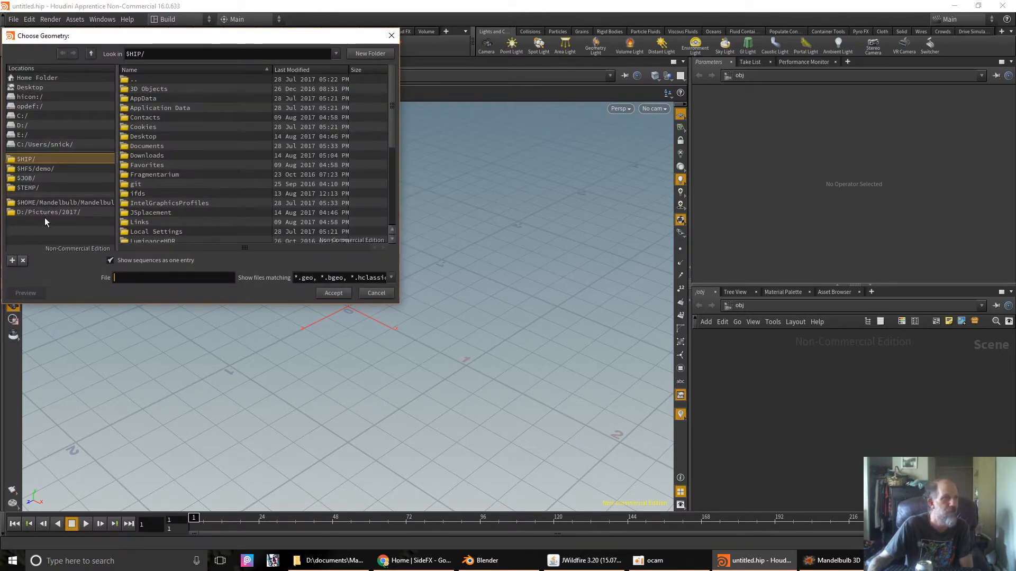
{"action": "left_click", "coordinate": [64, 202]}
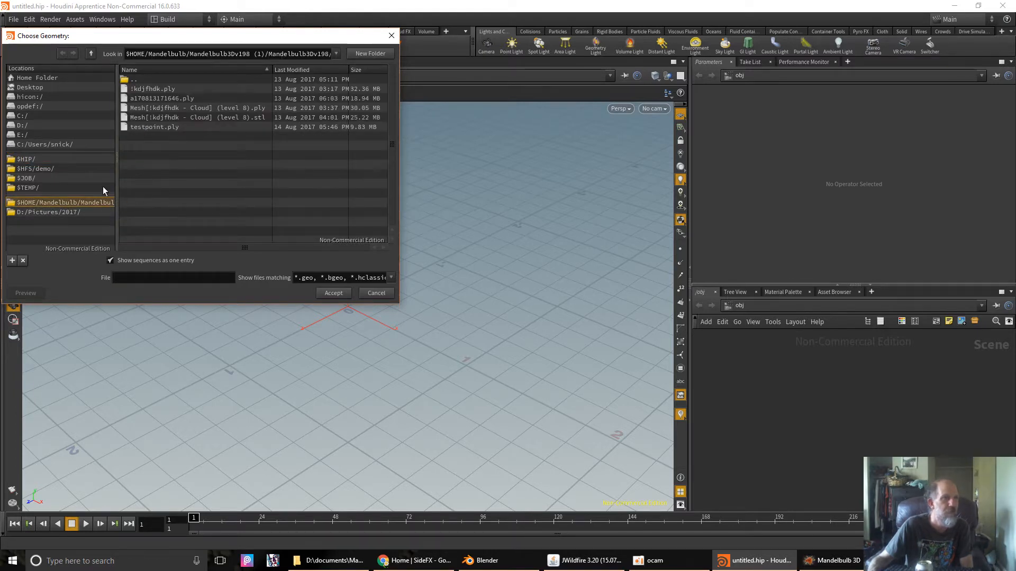
{"action": "left_click", "coordinate": [46, 212]}
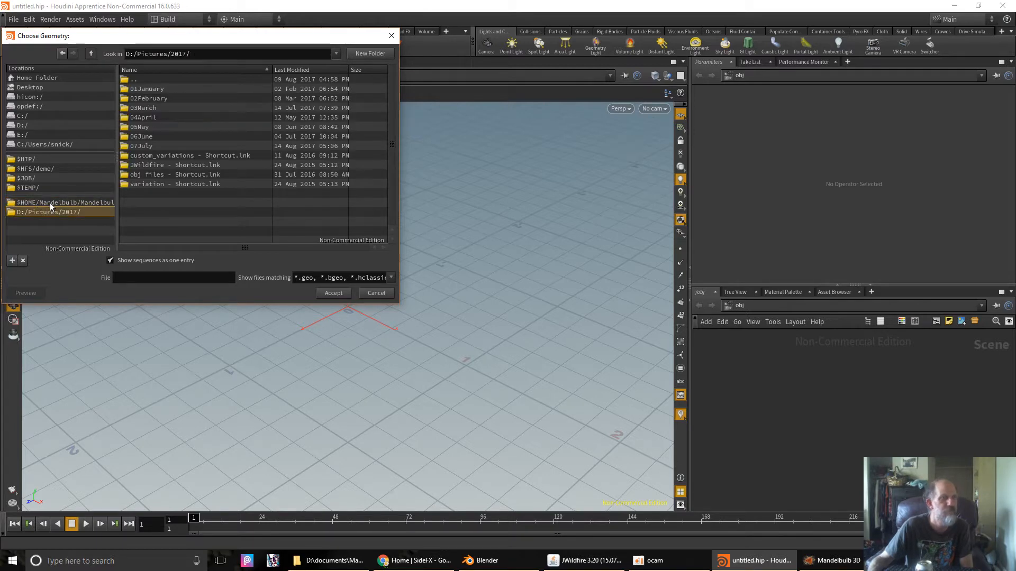
{"action": "left_click", "coordinate": [52, 203]}
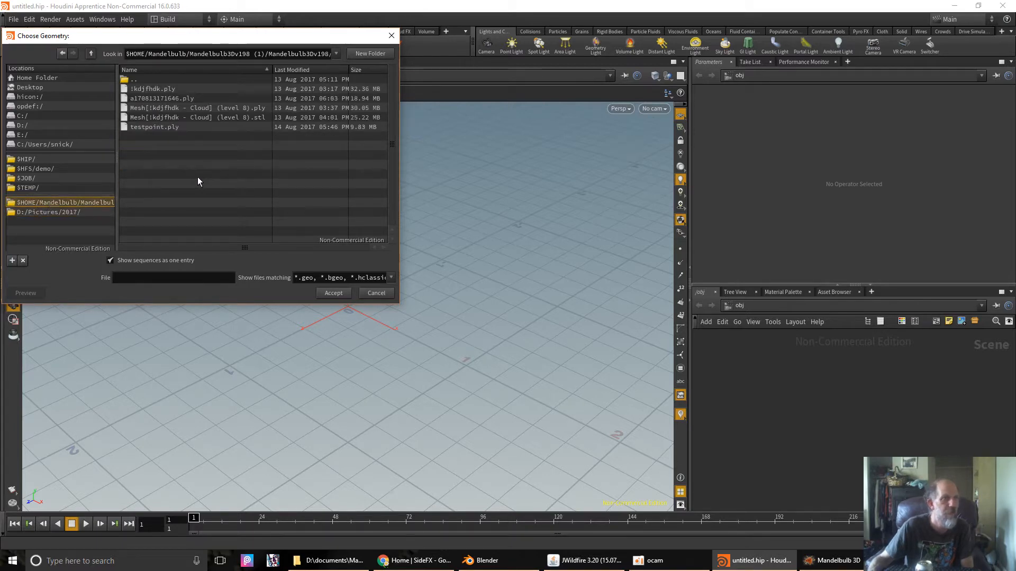
{"action": "left_click", "coordinate": [152, 127]}
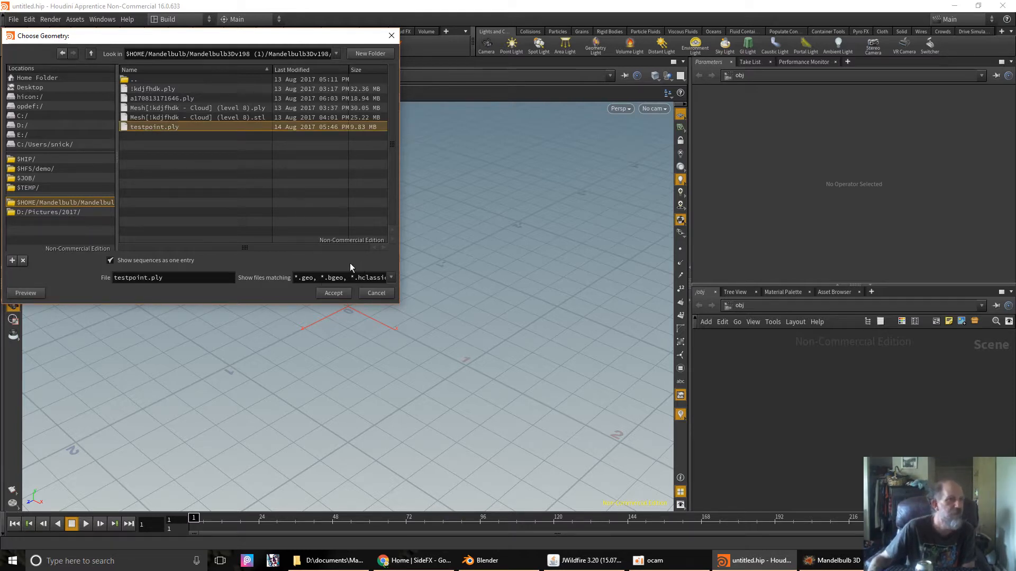
{"action": "left_click", "coordinate": [330, 294]}
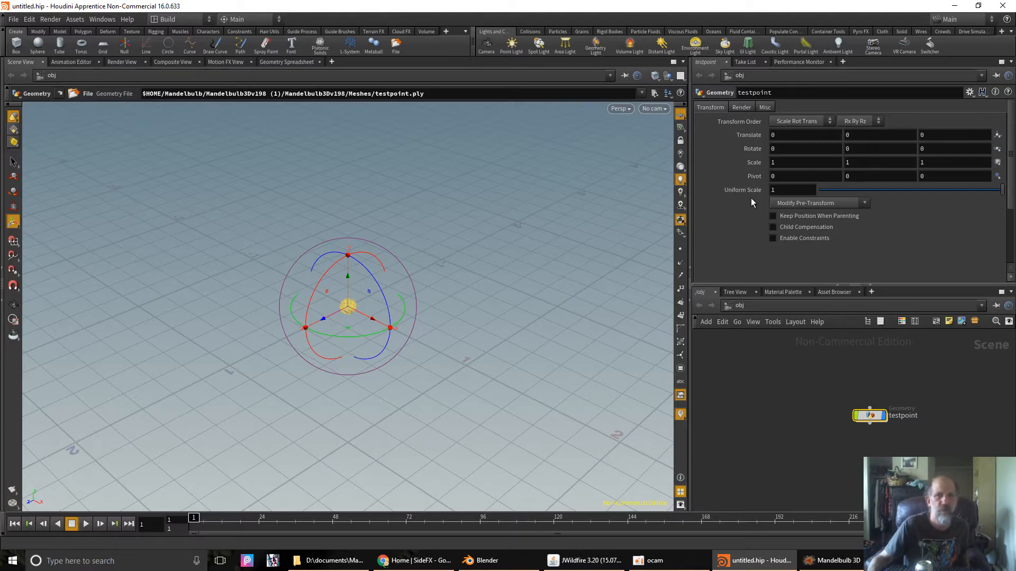
- Set the testpoint object's Uniform Scale to 20
{"action": "left_click", "coordinate": [13, 208]}
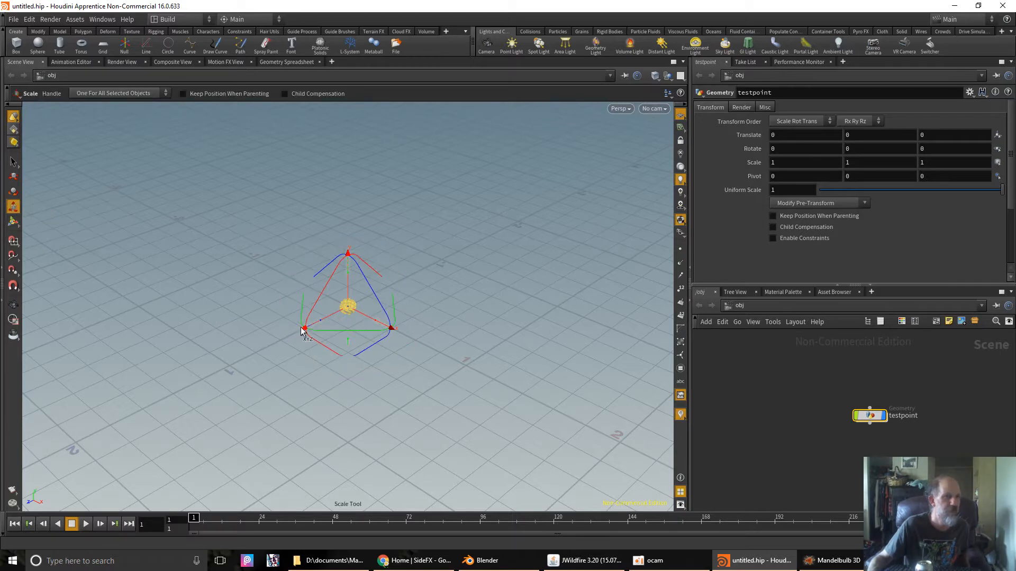
{"action": "left_click_drag", "start_coordinate": [302, 330], "coordinate": [279, 316]}
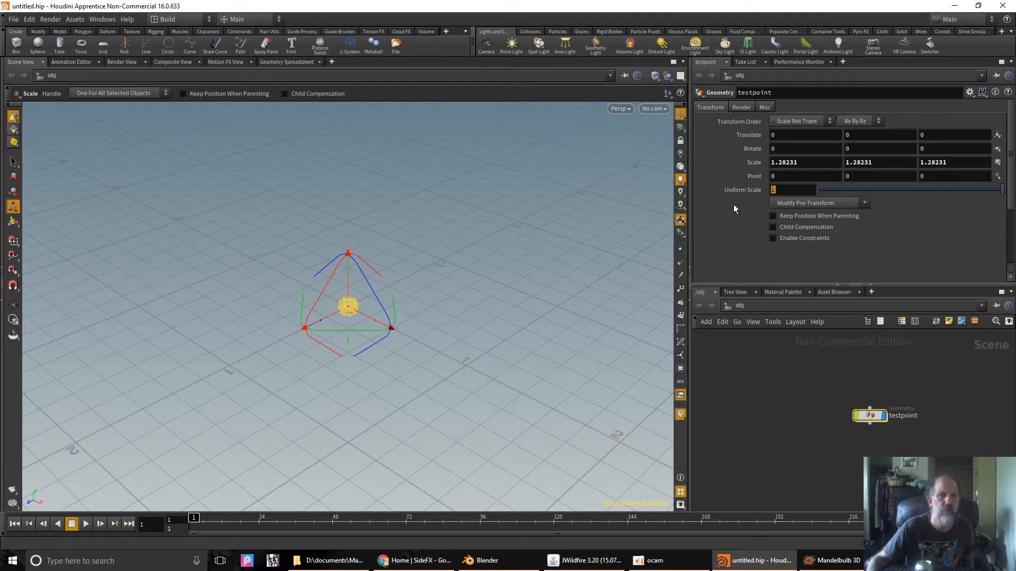
{"action": "type", "text": "20"}
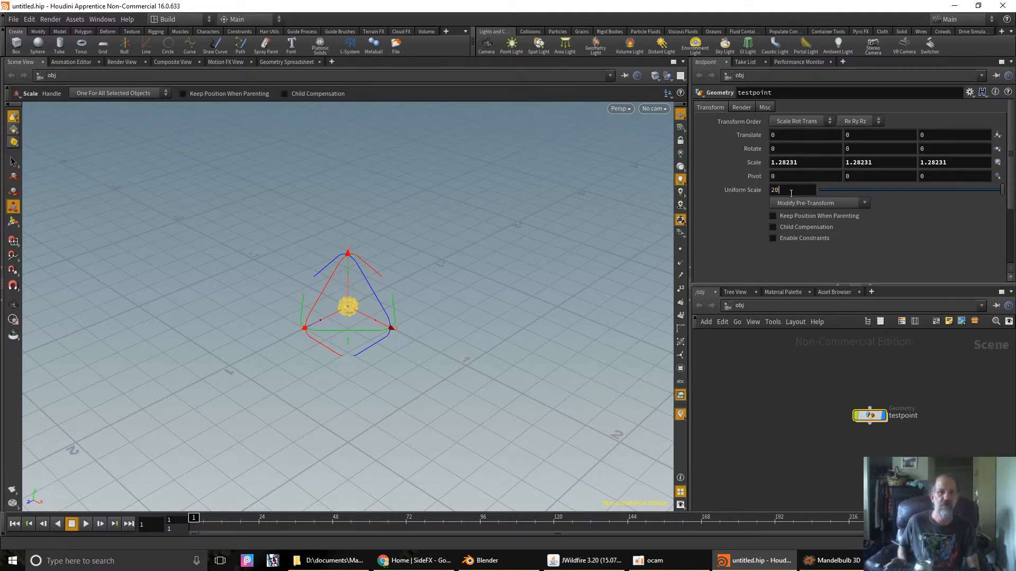
{"action": "key", "text": "Return"}
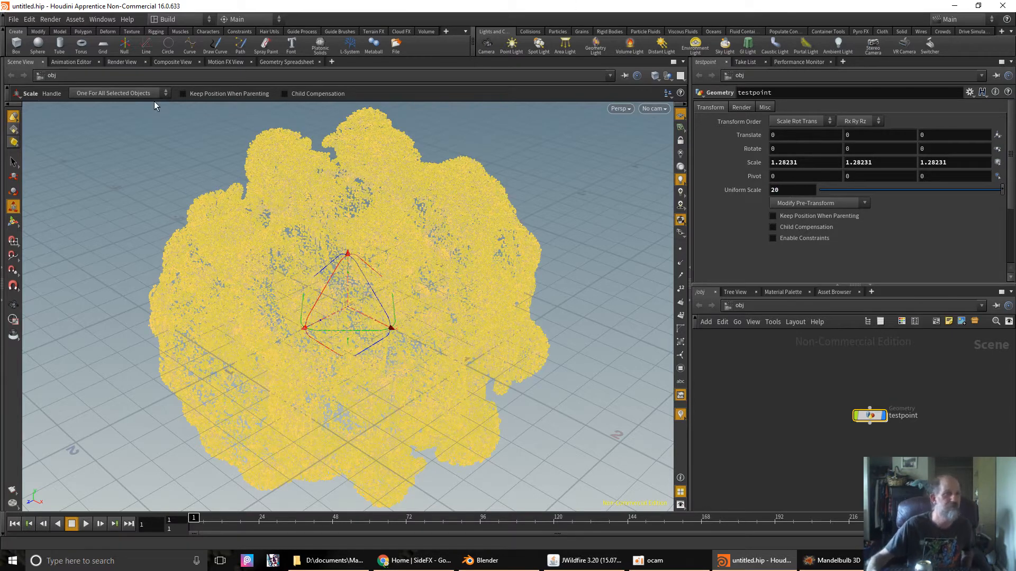
- Rotate the testpoint cloud with the transform handle to about -81.66, -4.63, -0.68 degrees
{"action": "left_click", "coordinate": [12, 222]}
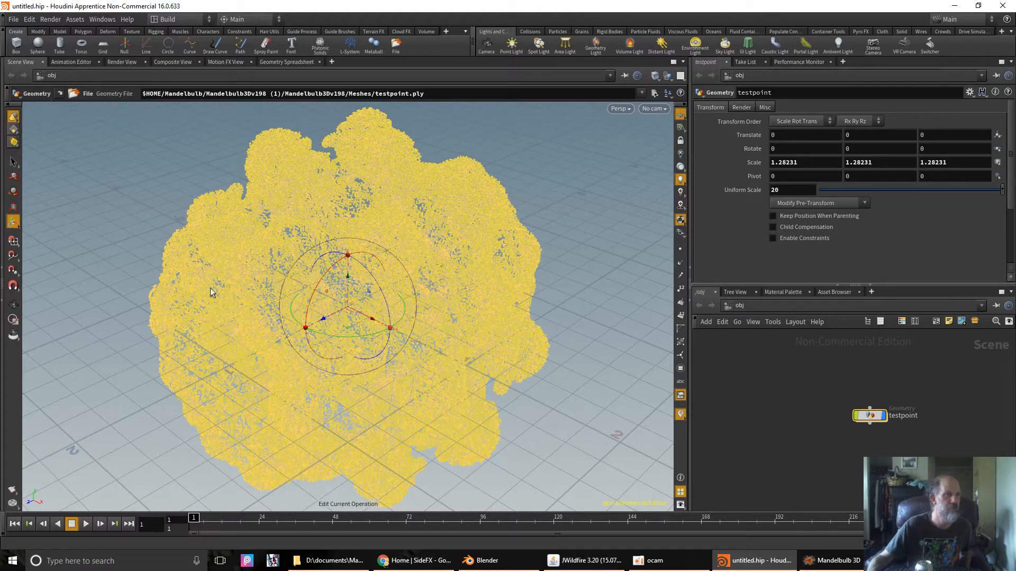
{"action": "left_click_drag", "start_coordinate": [306, 316], "coordinate": [349, 264]}
{"action": "left_click_drag", "start_coordinate": [298, 328], "coordinate": [350, 338]}
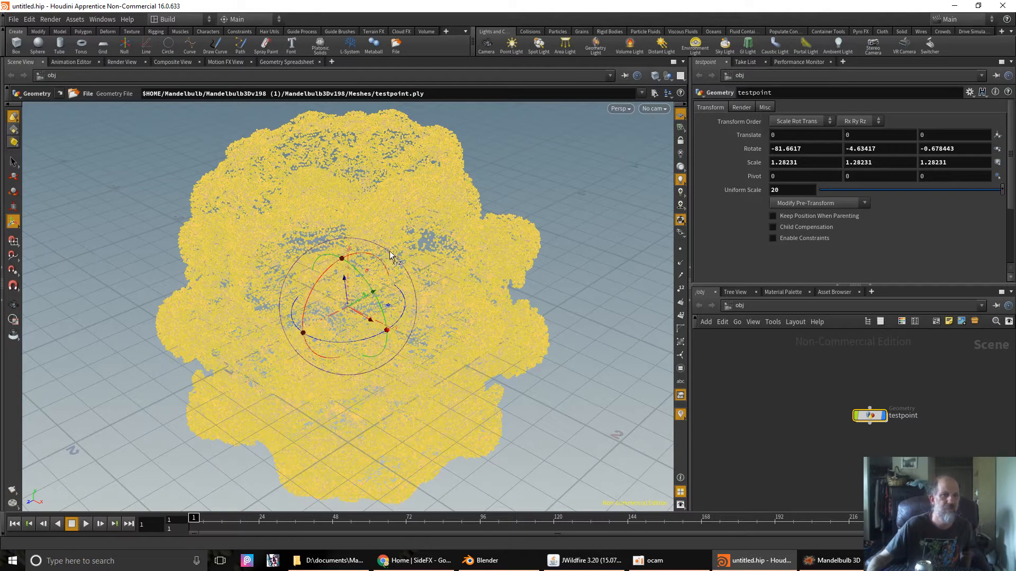
- Place a grid_object1 ground grid in the viewport with Uniform Scale 30
{"action": "left_click", "coordinate": [104, 47]}
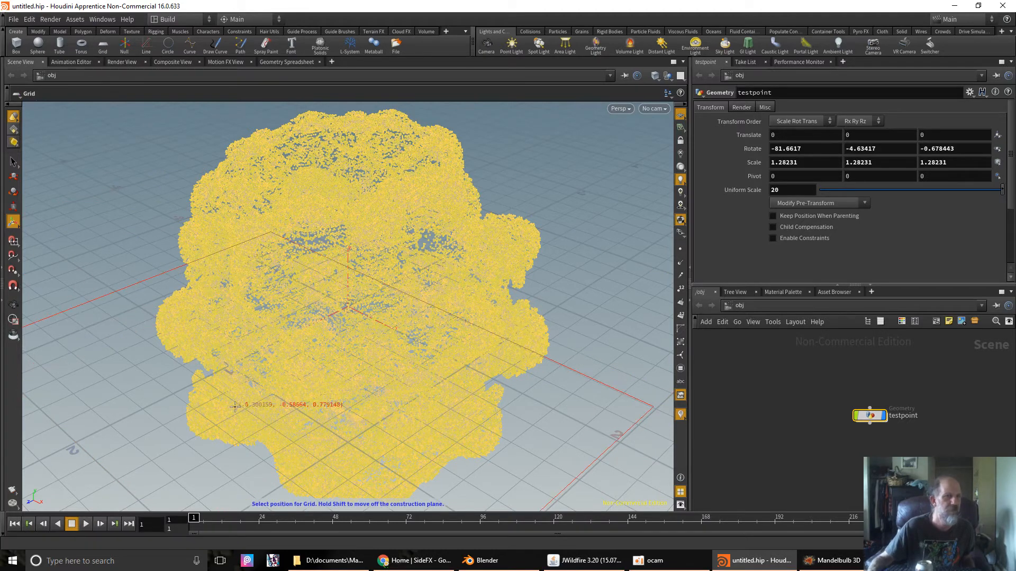
{"action": "left_click", "coordinate": [355, 349]}
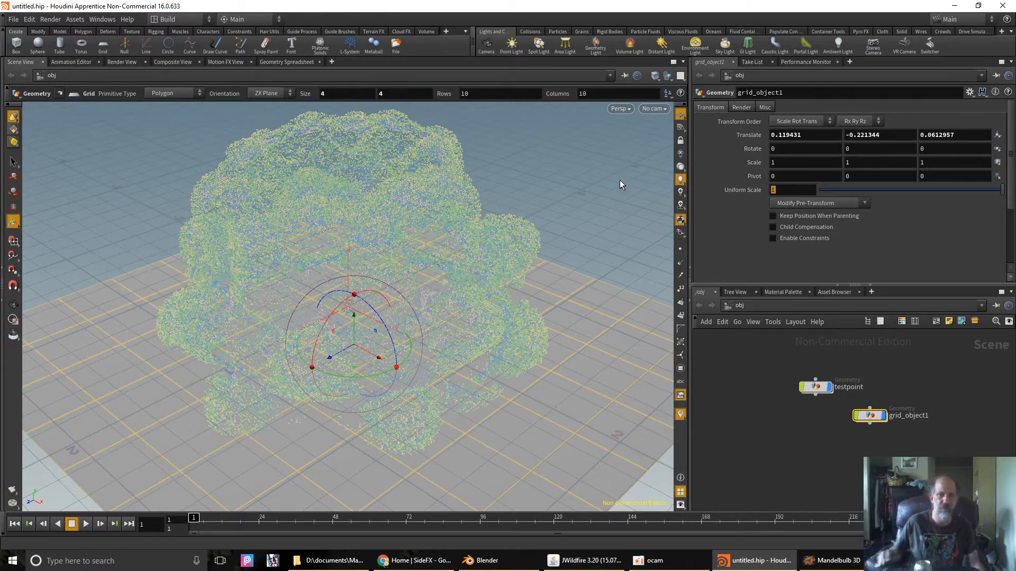
{"action": "type", "text": "30"}
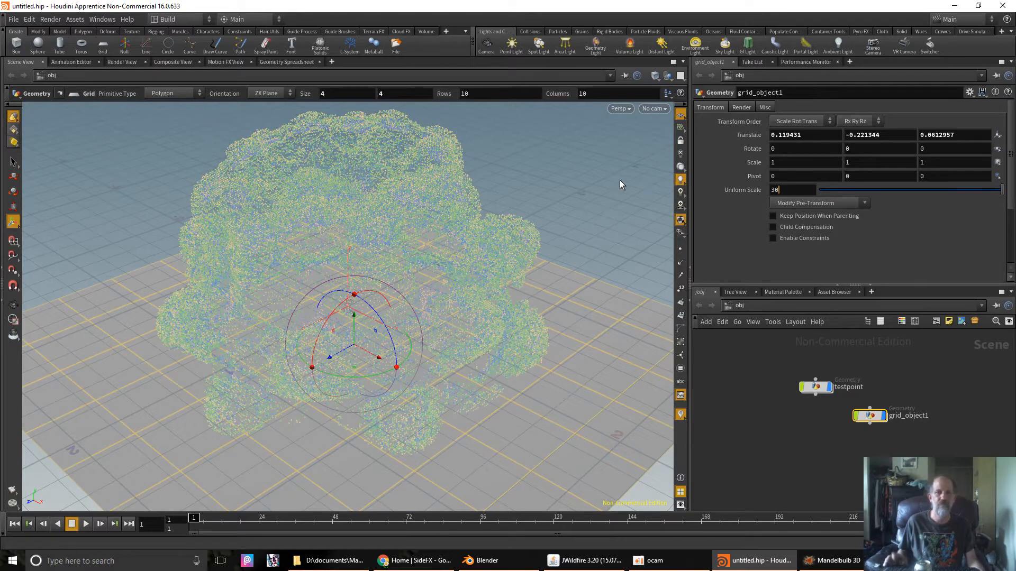
{"action": "key", "text": "Return"}
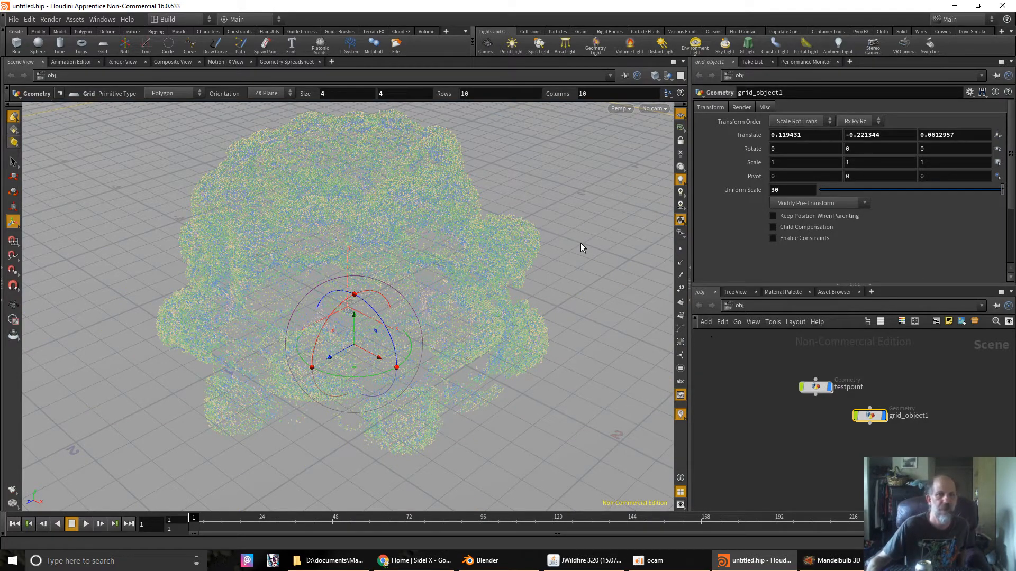
- Shrink testpoint to scale 0.916787 and move it to about 0.34, 0.57, 0.34
{"action": "left_click", "coordinate": [339, 212]}
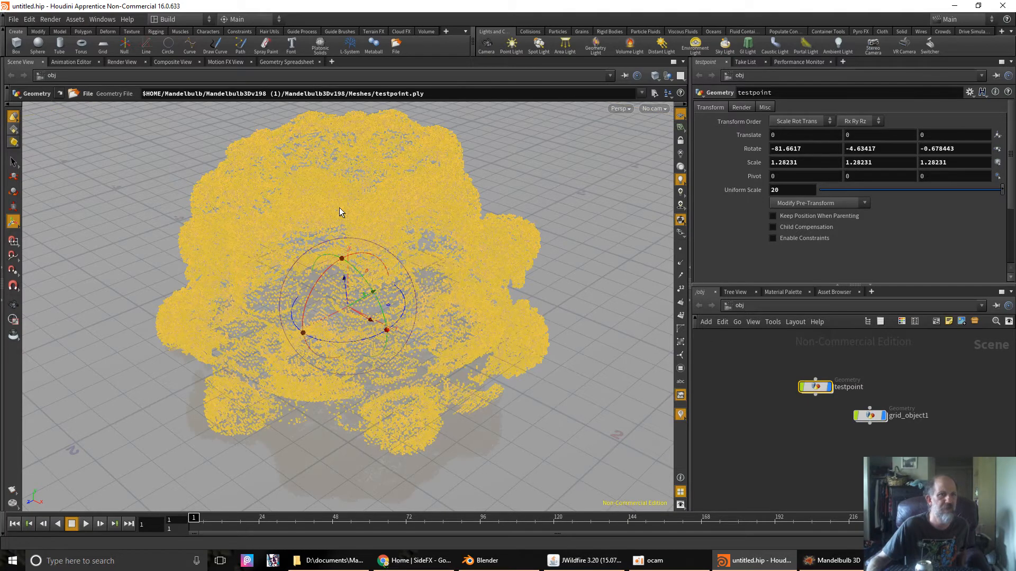
{"action": "left_click_drag", "start_coordinate": [348, 312], "coordinate": [351, 250]}
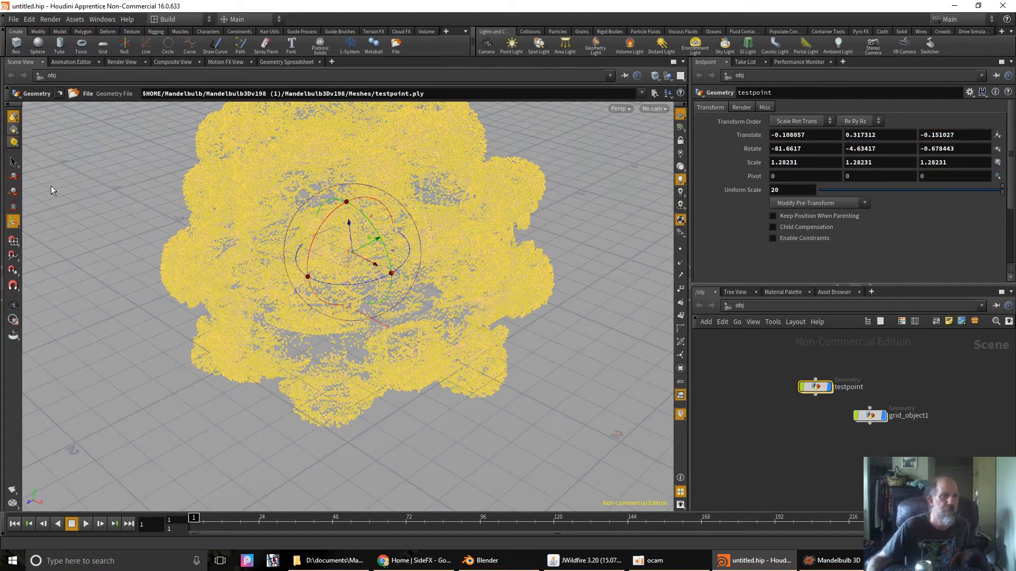
{"action": "left_click", "coordinate": [13, 208]}
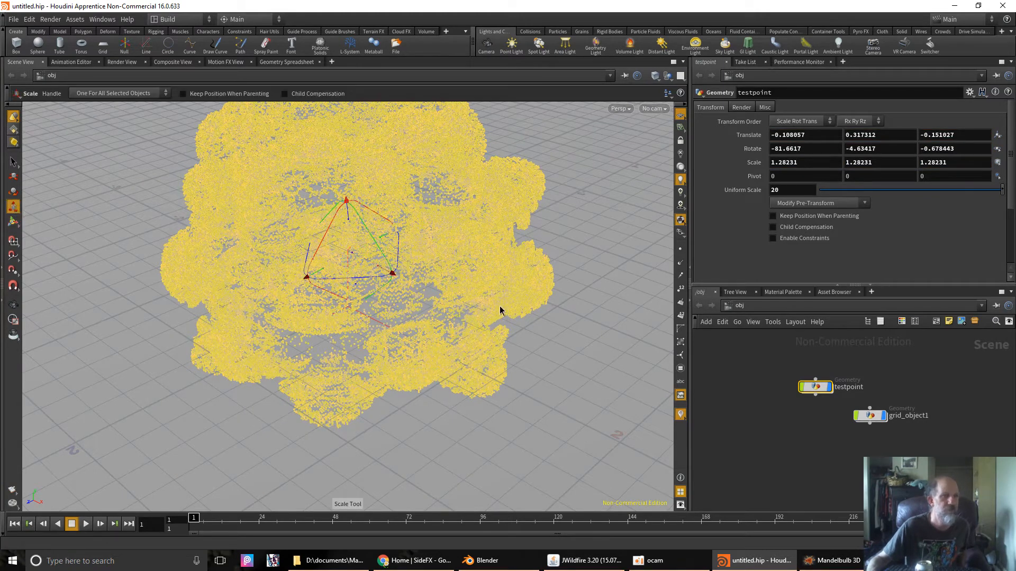
{"action": "left_click_drag", "start_coordinate": [390, 273], "coordinate": [386, 256]}
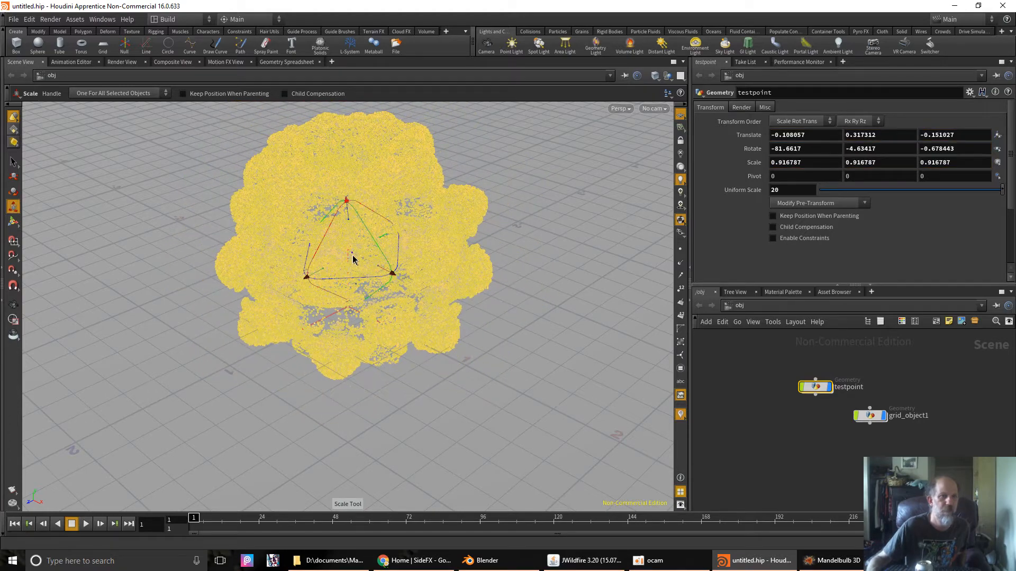
{"action": "left_click", "coordinate": [13, 221]}
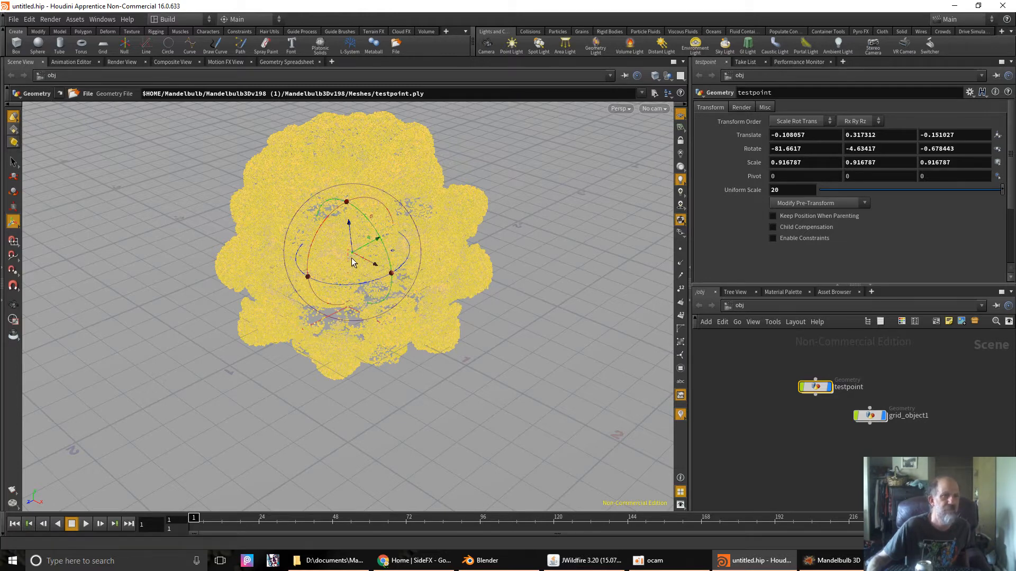
{"action": "mouse_move", "coordinate": [353, 255]}
{"action": "left_mouse_down"}
{"action": "mouse_move", "coordinate": [389, 239]}
{"action": "mouse_move", "coordinate": [336, 276]}
{"action": "mouse_move", "coordinate": [354, 209]}
{"action": "mouse_move", "coordinate": [473, 272]}
{"action": "mouse_move", "coordinate": [483, 256]}
{"action": "mouse_move", "coordinate": [414, 255]}
{"action": "mouse_move", "coordinate": [473, 231]}
{"action": "mouse_move", "coordinate": [446, 213]}
{"action": "mouse_move", "coordinate": [449, 237]}
{"action": "mouse_move", "coordinate": [446, 220]}
{"action": "mouse_move", "coordinate": [475, 236]}
{"action": "mouse_move", "coordinate": [471, 227]}
{"action": "mouse_move", "coordinate": [431, 235]}
{"action": "mouse_move", "coordinate": [380, 219]}
{"action": "mouse_move", "coordinate": [343, 224]}
{"action": "mouse_move", "coordinate": [347, 266]}
{"action": "left_mouse_up"}
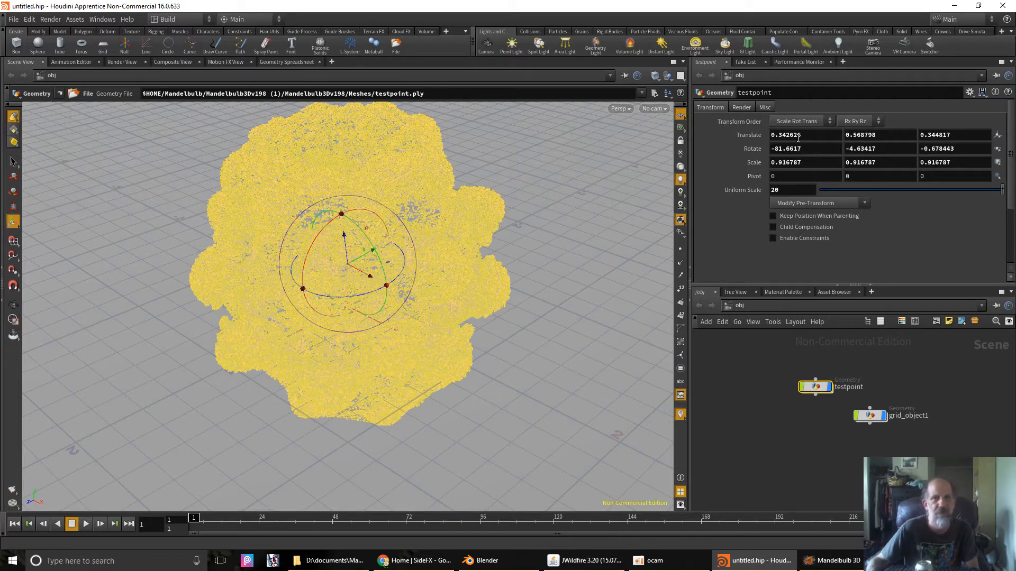
- In testpoint's Render > Geometry settings, set Point Scale to .1
{"action": "left_click", "coordinate": [740, 108]}
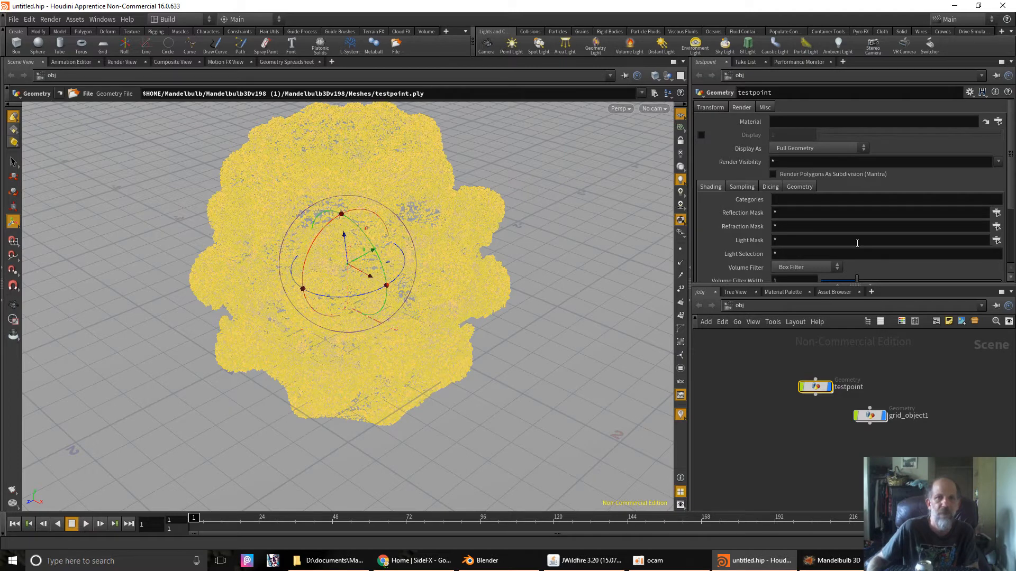
{"action": "scroll", "coordinate": [857, 243], "scroll_direction": "down", "scroll_amount": 3}
{"action": "scroll", "coordinate": [857, 242], "scroll_direction": "up", "scroll_amount": 3}
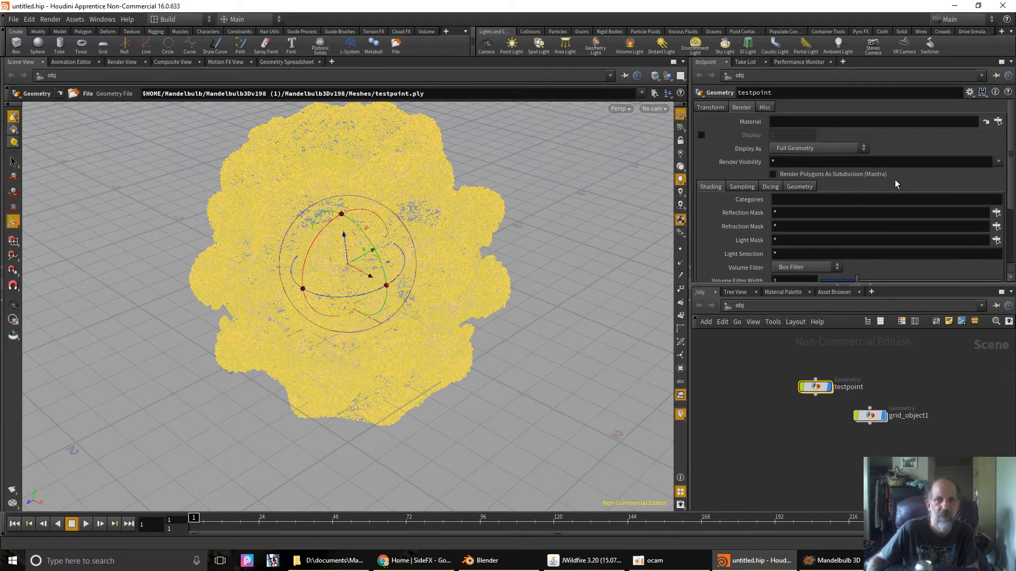
{"action": "left_click", "coordinate": [800, 187]}
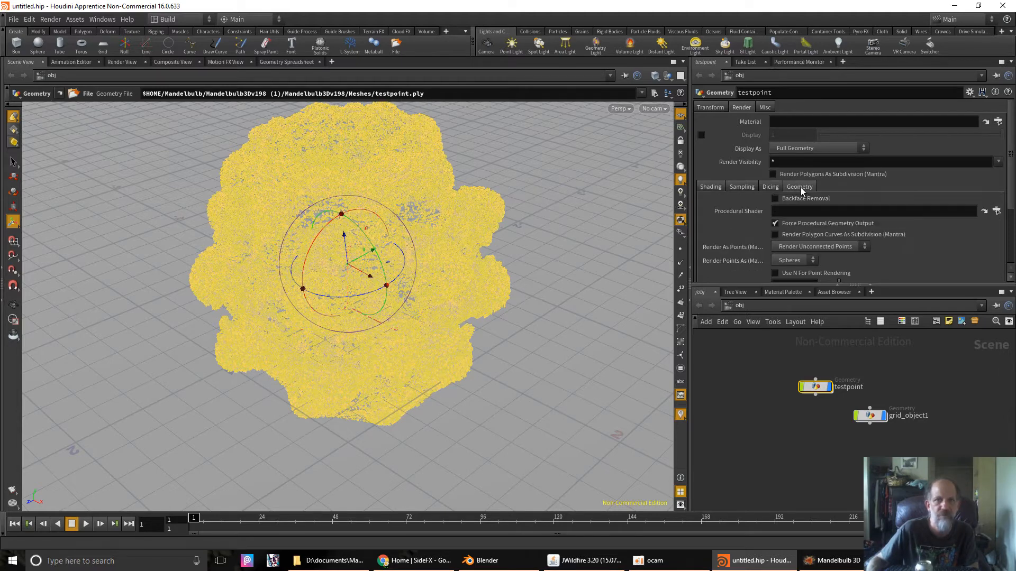
{"action": "left_click_drag", "start_coordinate": [913, 285], "coordinate": [905, 369]}
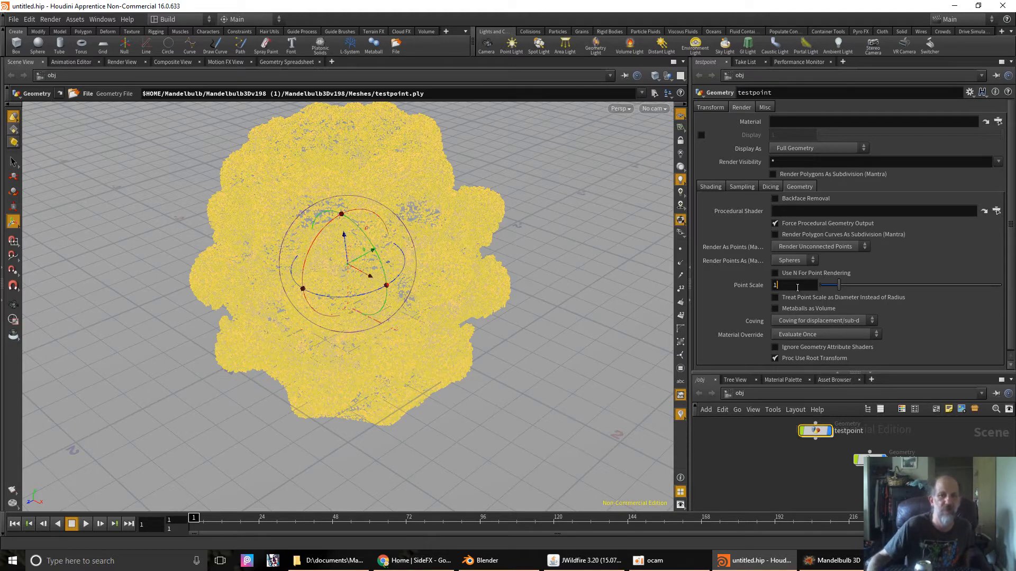
{"action": "left_click", "coordinate": [837, 284]}
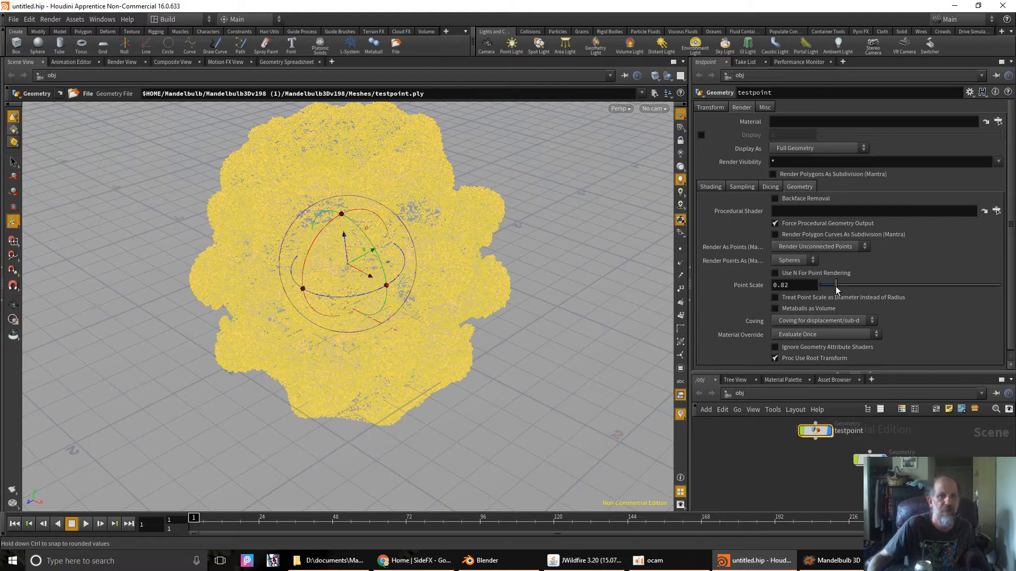
{"action": "left_click_drag", "start_coordinate": [836, 287], "coordinate": [834, 288]}
{"action": "left_click_drag", "start_coordinate": [824, 298], "coordinate": [821, 299]}
{"action": "left_click", "coordinate": [794, 286]}
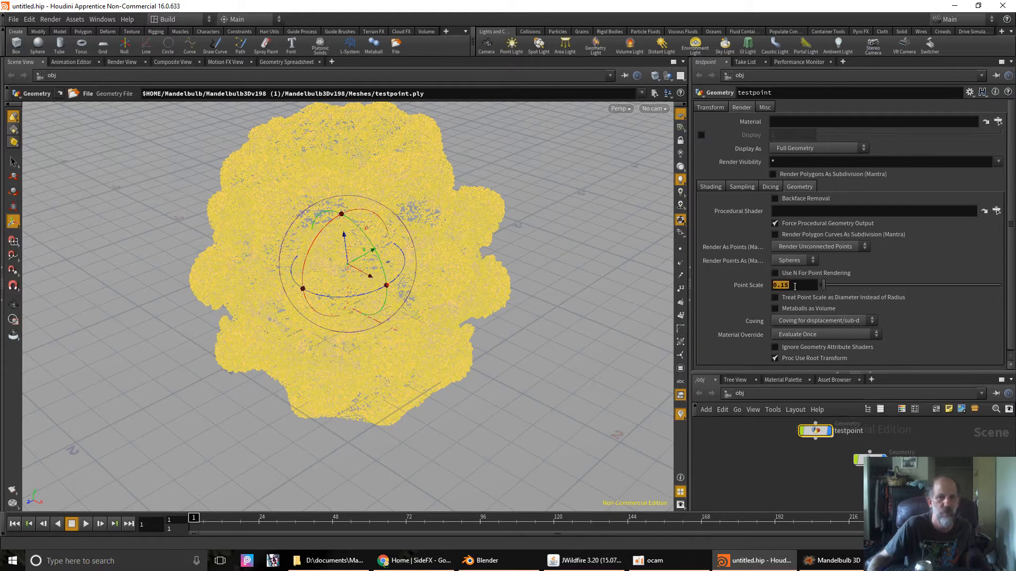
{"action": "type", "text": ".1"}
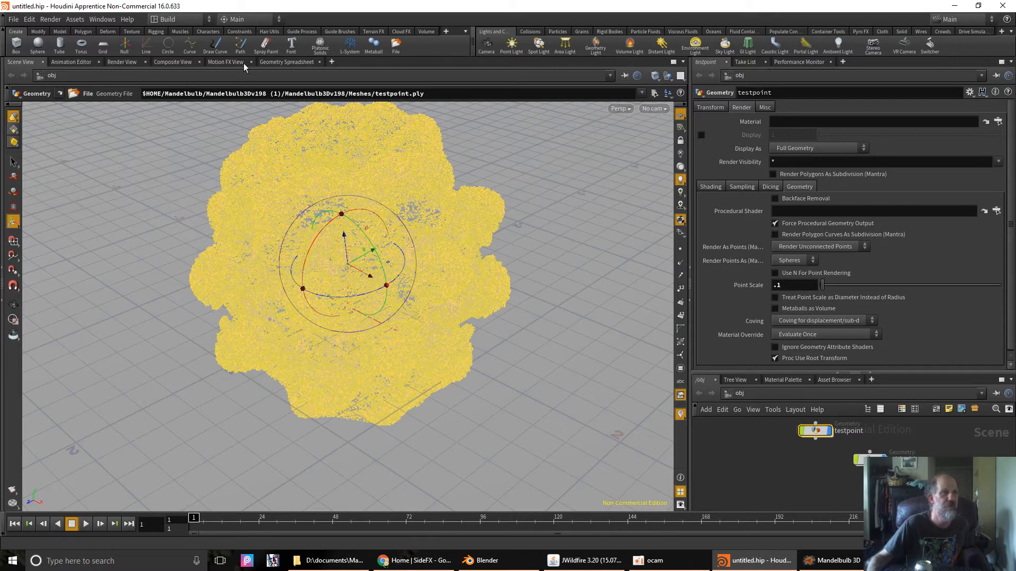
- Create a Mantra render node, mantra1, from the Render menu
{"action": "left_click", "coordinate": [49, 20]}
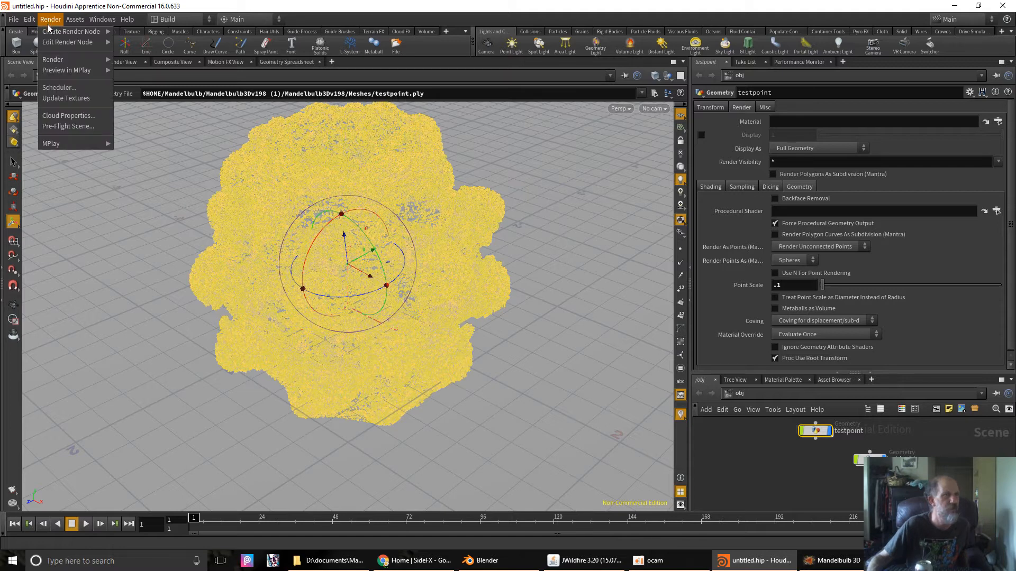
{"action": "mouse_move", "coordinate": [53, 31]}
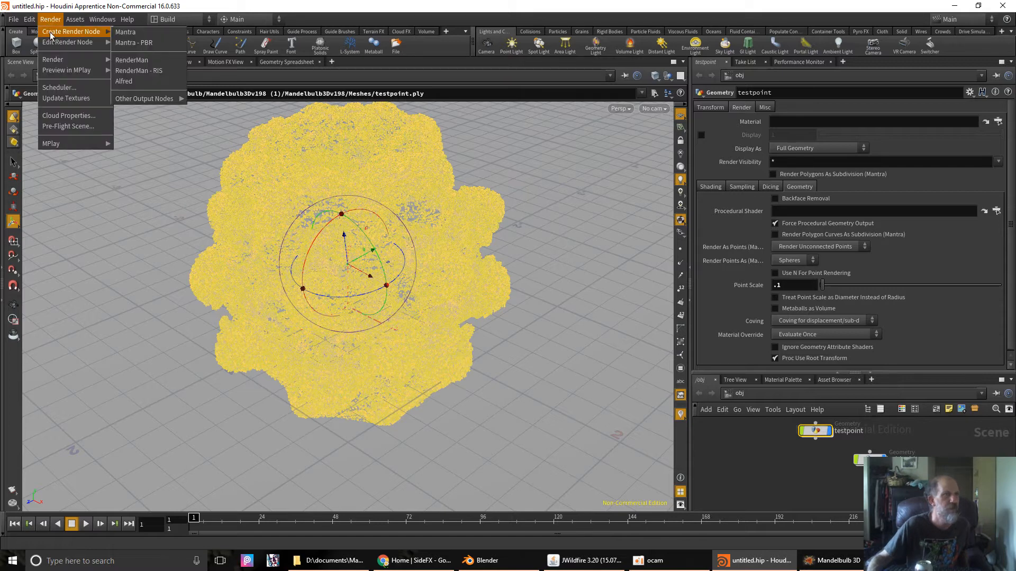
{"action": "left_click", "coordinate": [128, 32]}
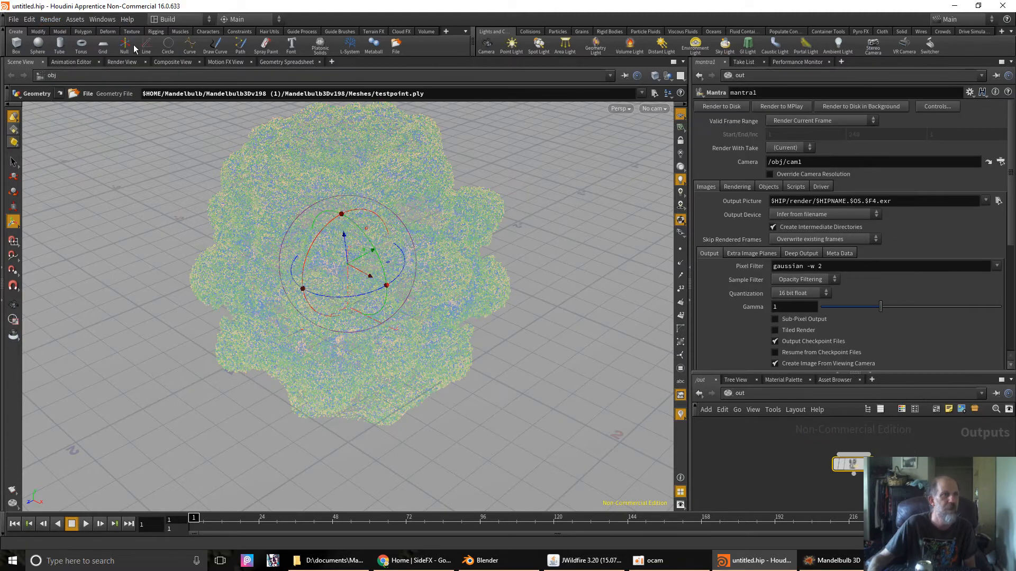
- Launch the mantra1 preview in MPlay, which prompts for a missing camera
{"action": "left_click", "coordinate": [51, 19]}
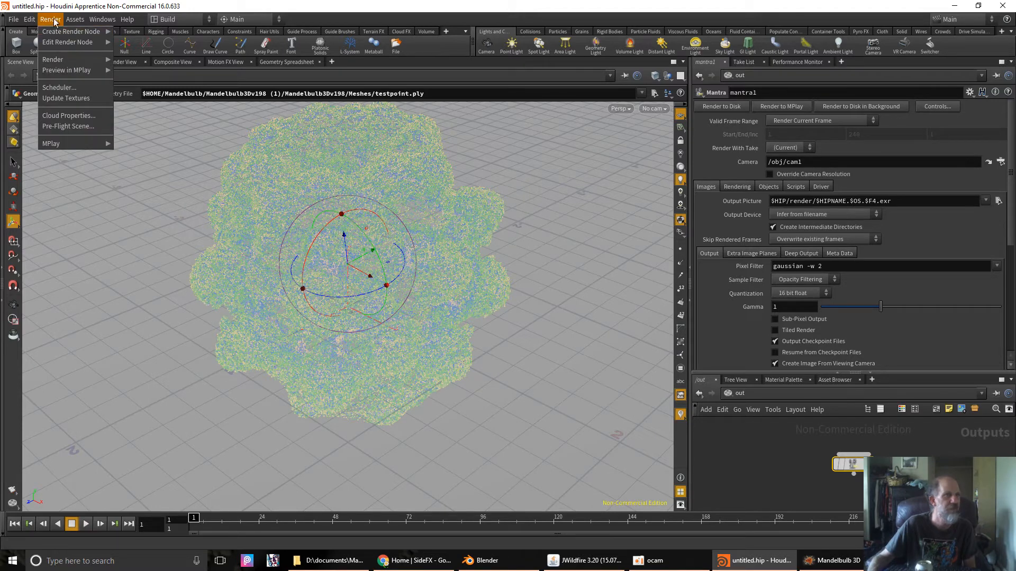
{"action": "mouse_move", "coordinate": [57, 70]}
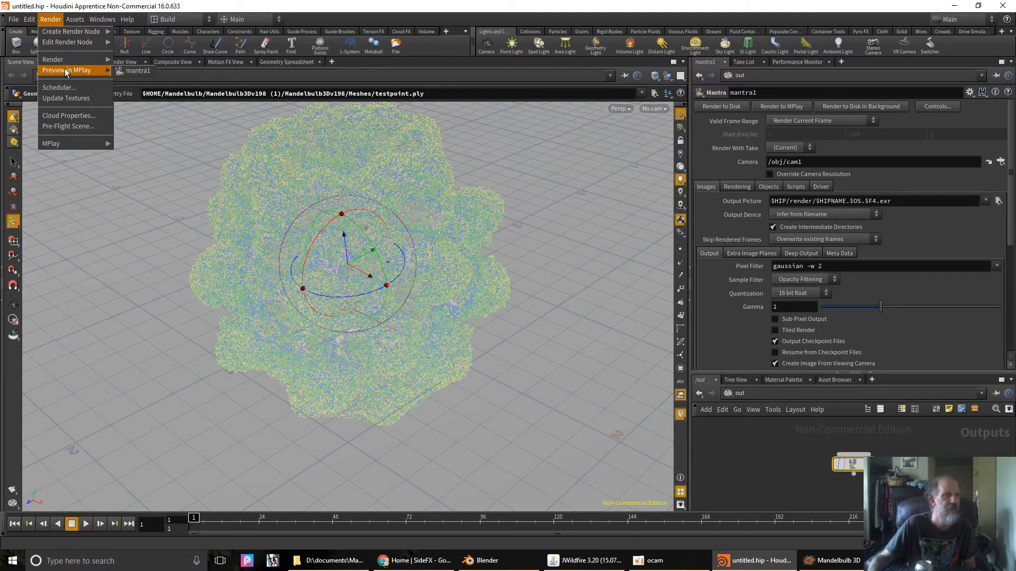
{"action": "left_click", "coordinate": [135, 70]}
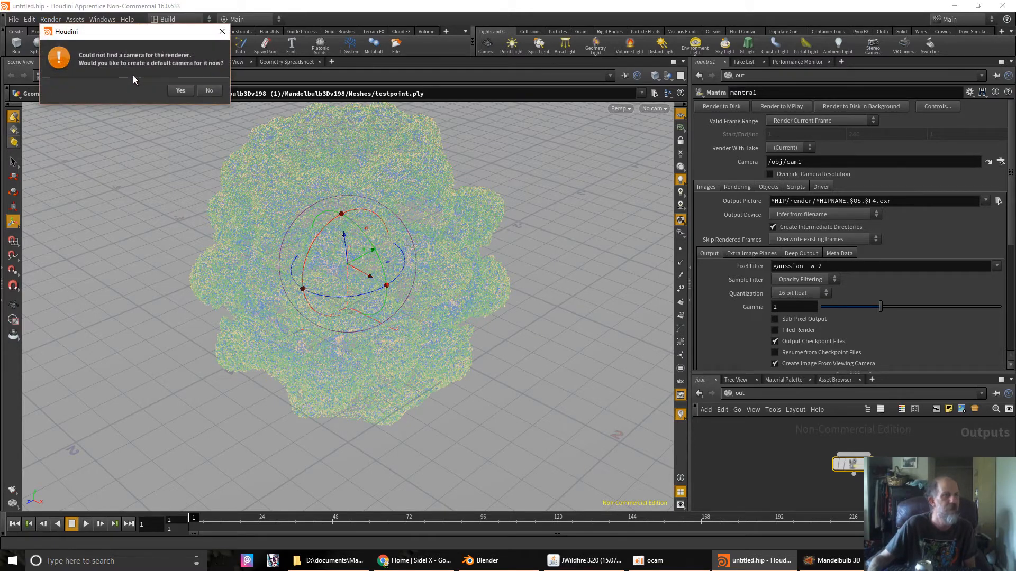
- Accept creating default camera cam1, let MPlay render the spheres, then close the preview
{"action": "left_click_drag", "start_coordinate": [127, 33], "coordinate": [471, 209]}
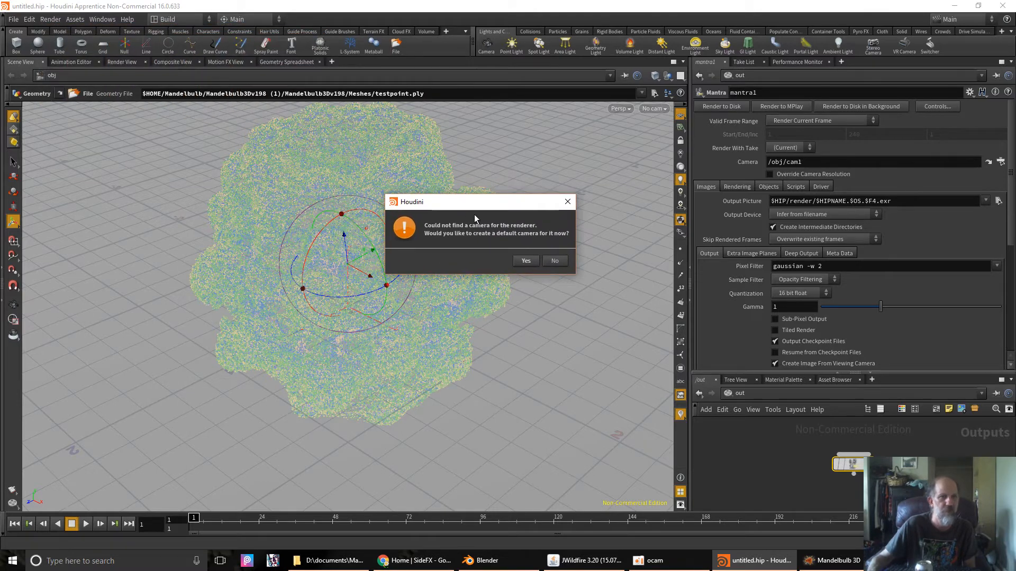
{"action": "left_click", "coordinate": [525, 263]}
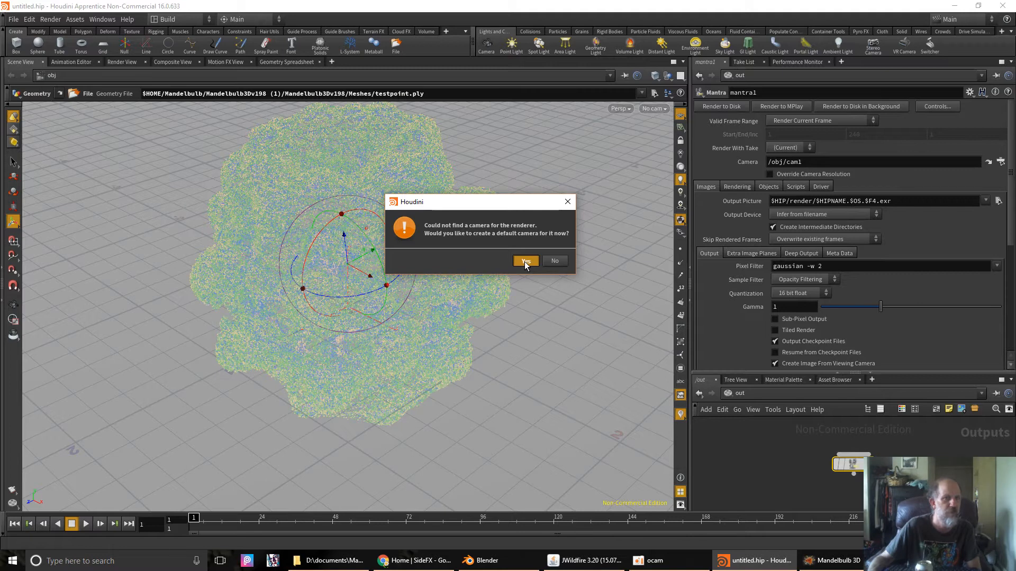
{"action": "left_click", "coordinate": [525, 262]}
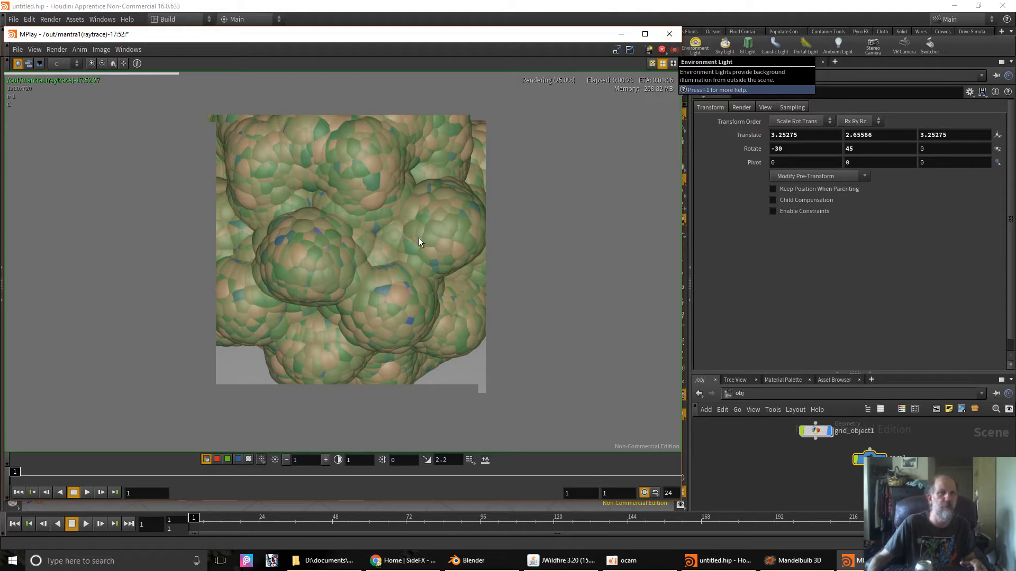
{"action": "left_click", "coordinate": [669, 34]}
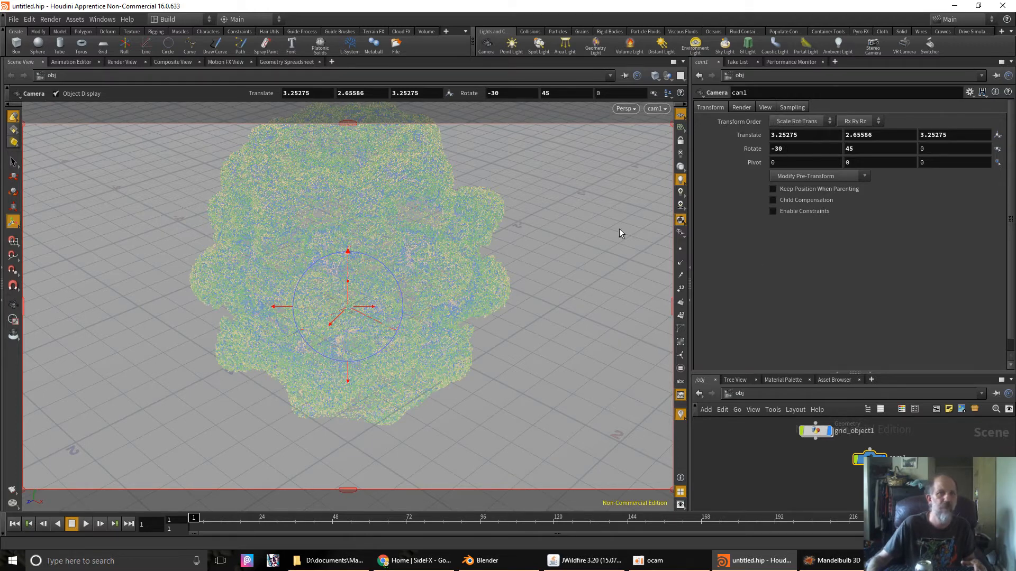
{"action": "left_click", "coordinate": [365, 199]}
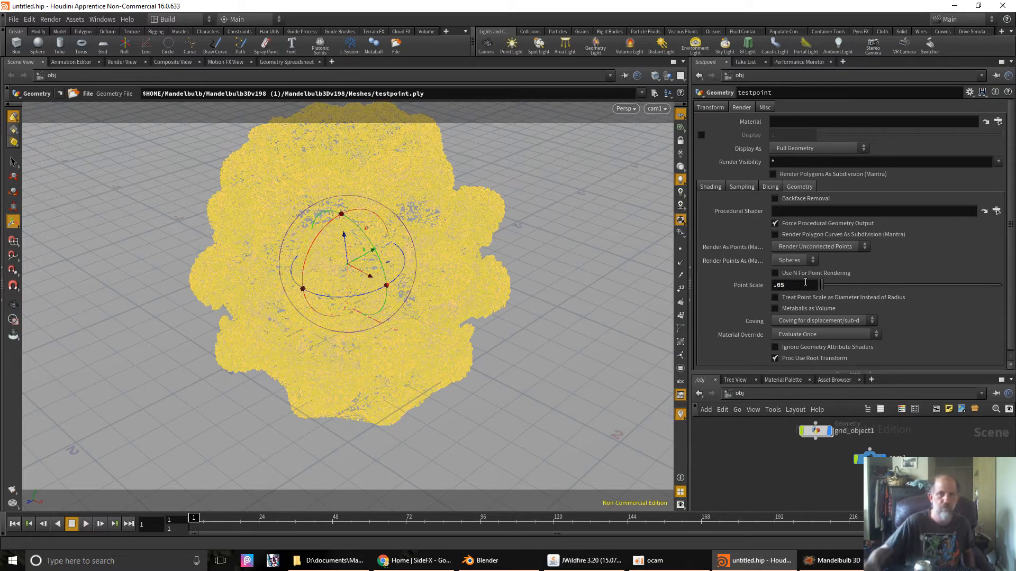
{"action": "left_click", "coordinate": [50, 19]}
{"action": "mouse_move", "coordinate": [62, 71]}
{"action": "left_click", "coordinate": [131, 70]}
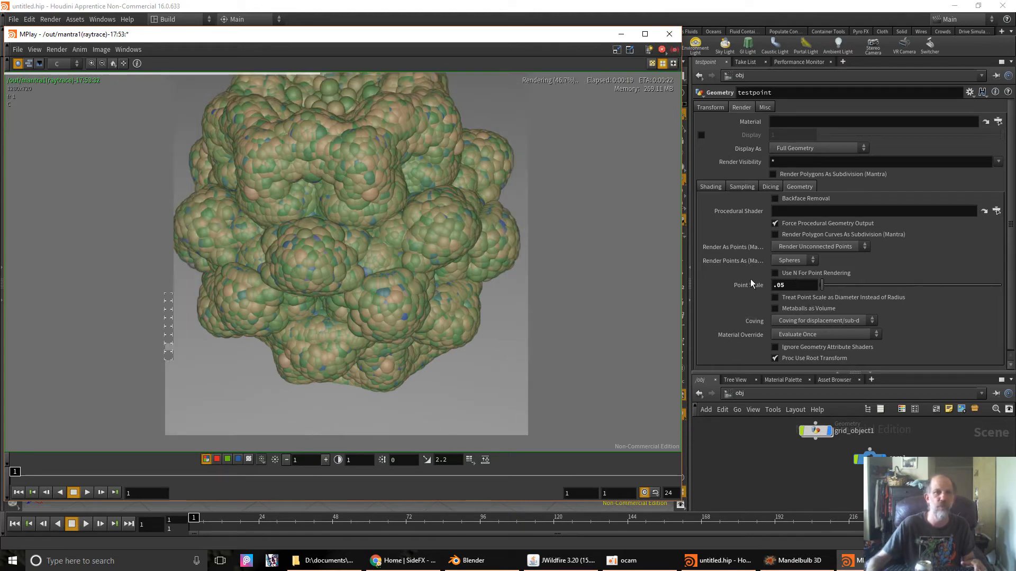
{"action": "left_click", "coordinate": [670, 34]}
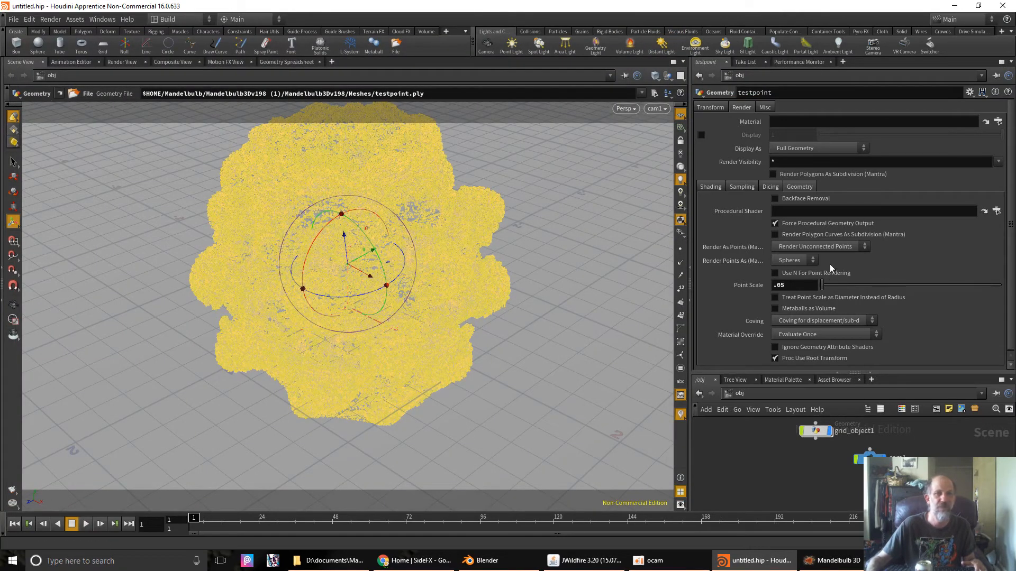
- Set Point Scale to .005, preview the mantra1 render in MPlay, then close the preview
{"action": "key", "text": "Left"}
{"action": "type", "text": "0"}
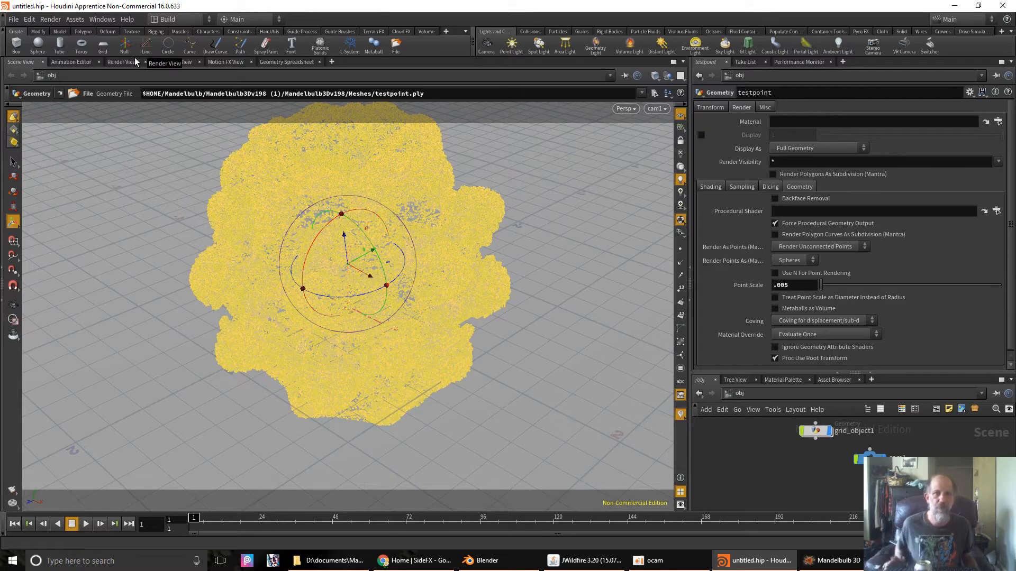
{"action": "left_click", "coordinate": [54, 20]}
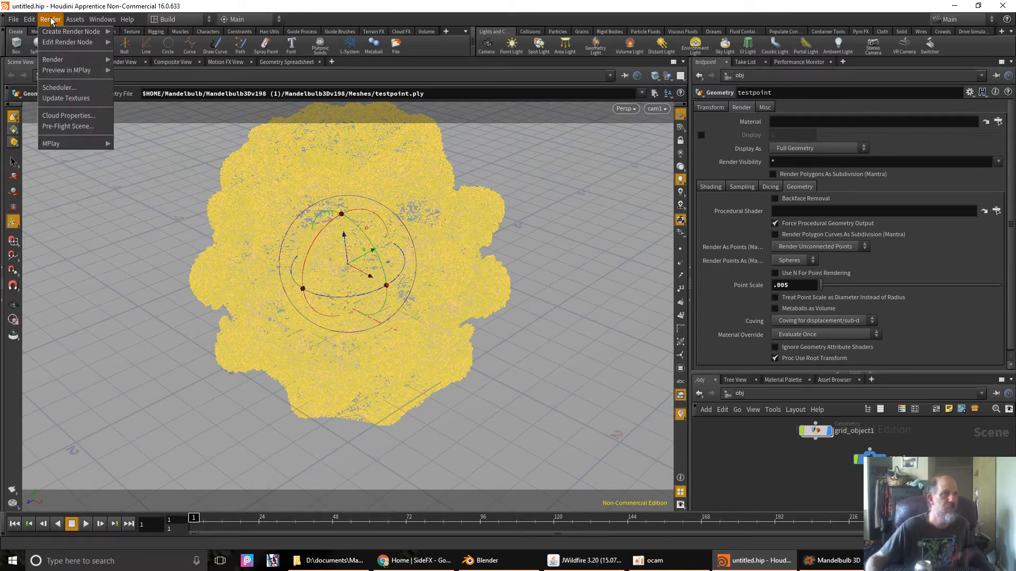
{"action": "mouse_move", "coordinate": [71, 70]}
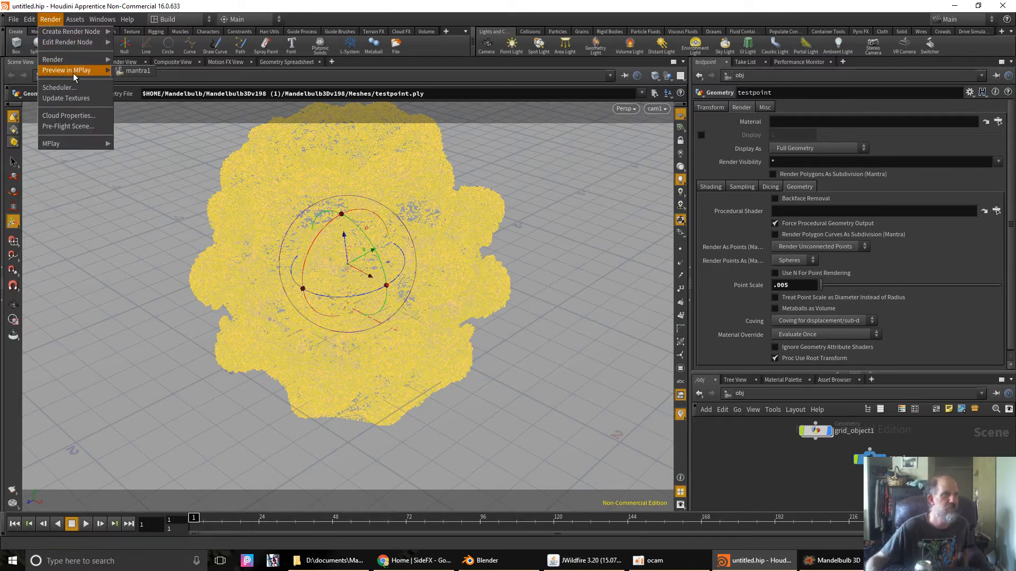
{"action": "left_click", "coordinate": [127, 70]}
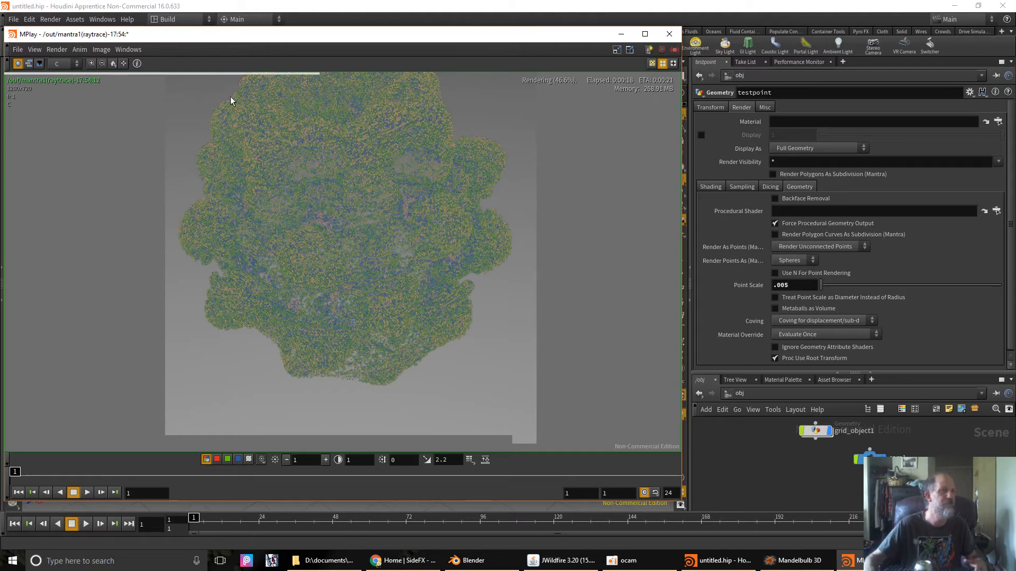
{"action": "left_click", "coordinate": [669, 33]}
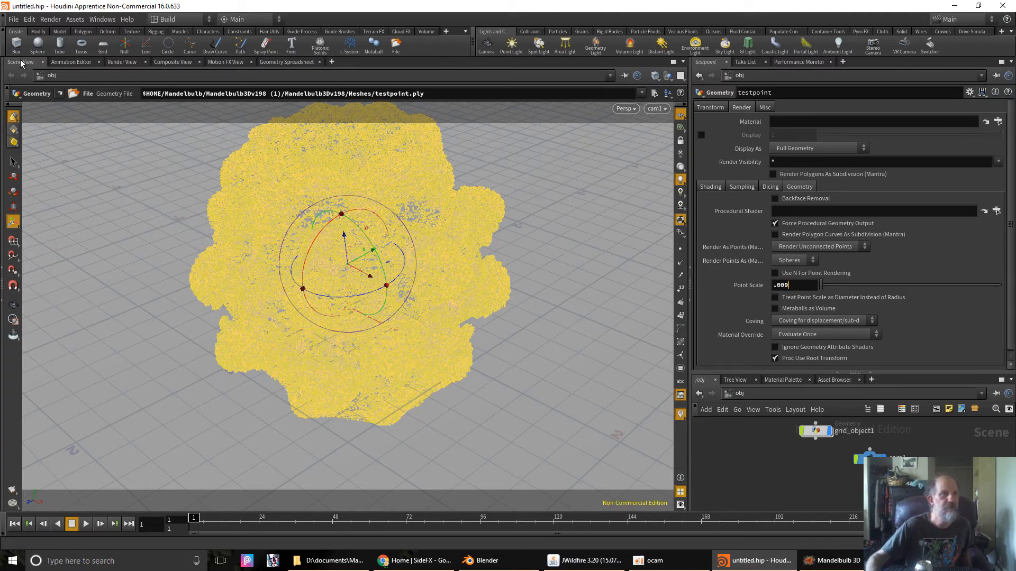
{"action": "left_click", "coordinate": [51, 20]}
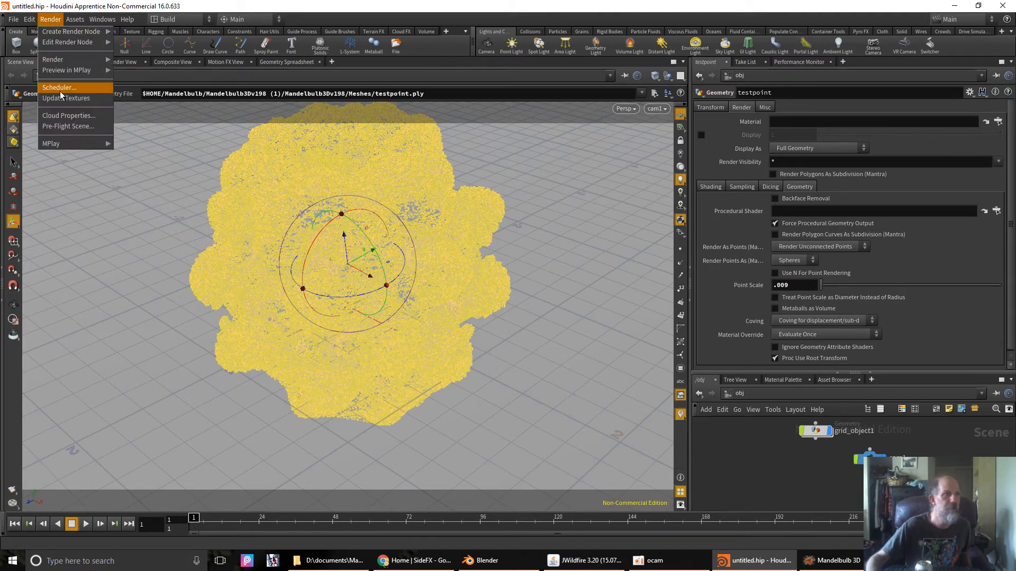
{"action": "mouse_move", "coordinate": [63, 69]}
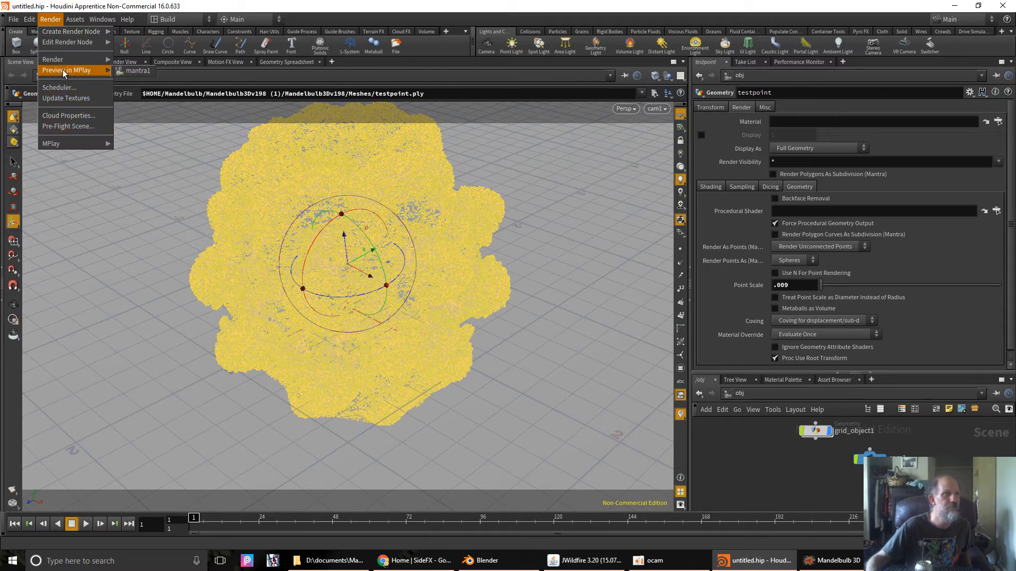
{"action": "left_click", "coordinate": [127, 69]}
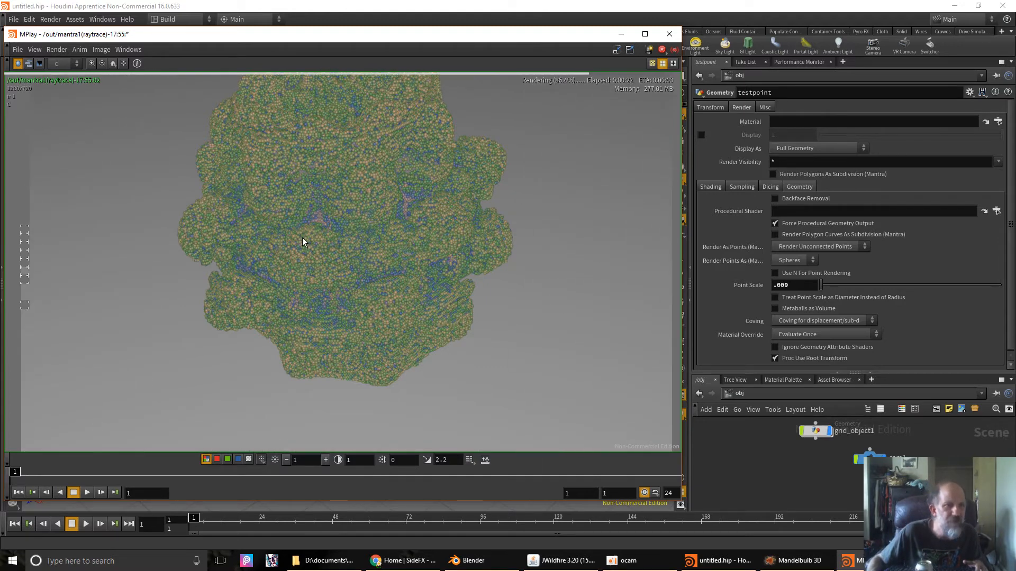
{"action": "scroll", "coordinate": [352, 273], "scroll_direction": "up", "scroll_amount": 5}
{"action": "scroll", "coordinate": [353, 268], "scroll_direction": "down", "scroll_amount": 2}
{"action": "scroll", "coordinate": [354, 265], "scroll_direction": "up", "scroll_amount": 6}
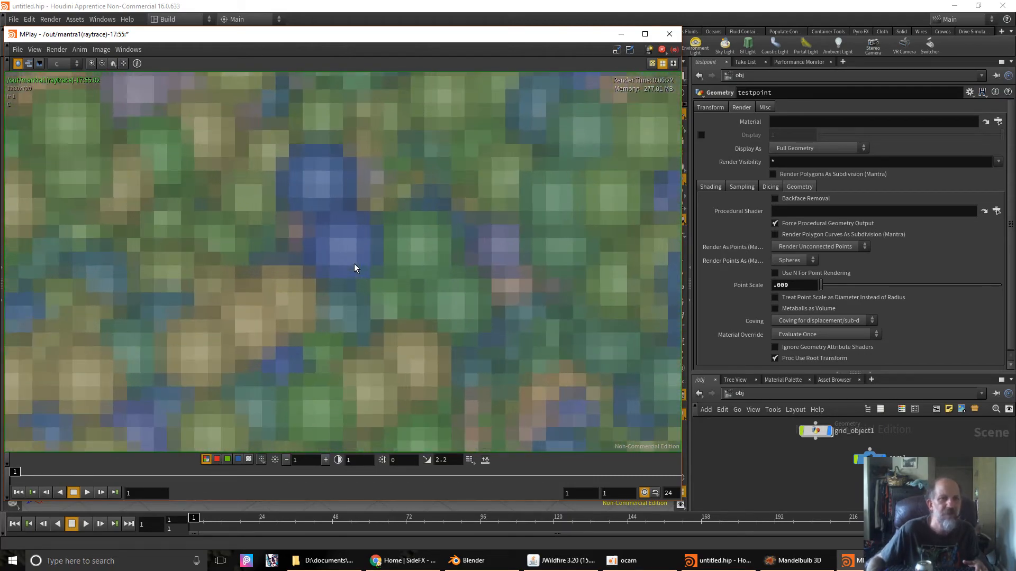
{"action": "scroll", "coordinate": [354, 264], "scroll_direction": "down", "scroll_amount": 5}
{"action": "scroll", "coordinate": [354, 264], "scroll_direction": "up", "scroll_amount": 3}
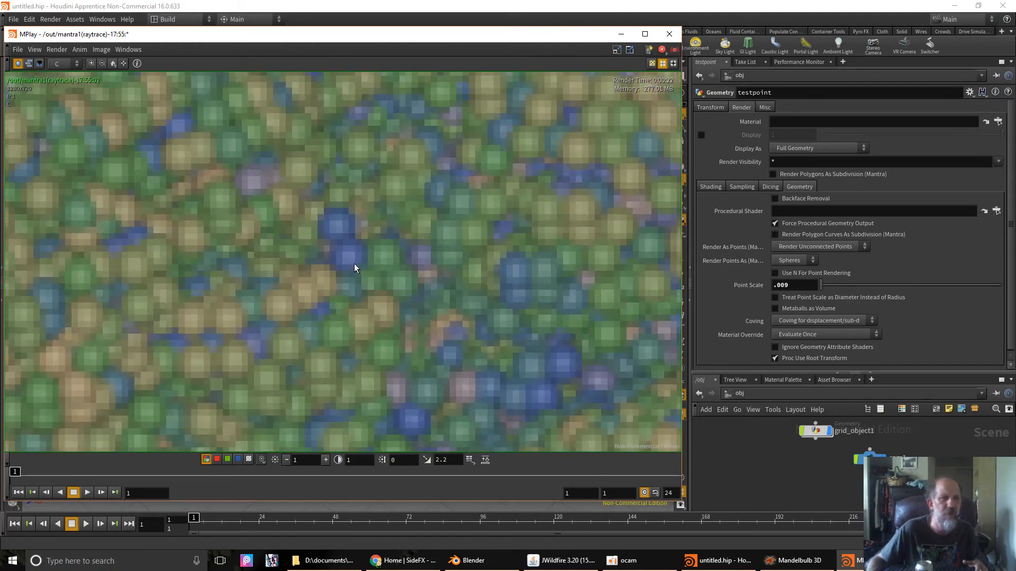
{"action": "scroll", "coordinate": [354, 264], "scroll_direction": "up", "scroll_amount": 2}
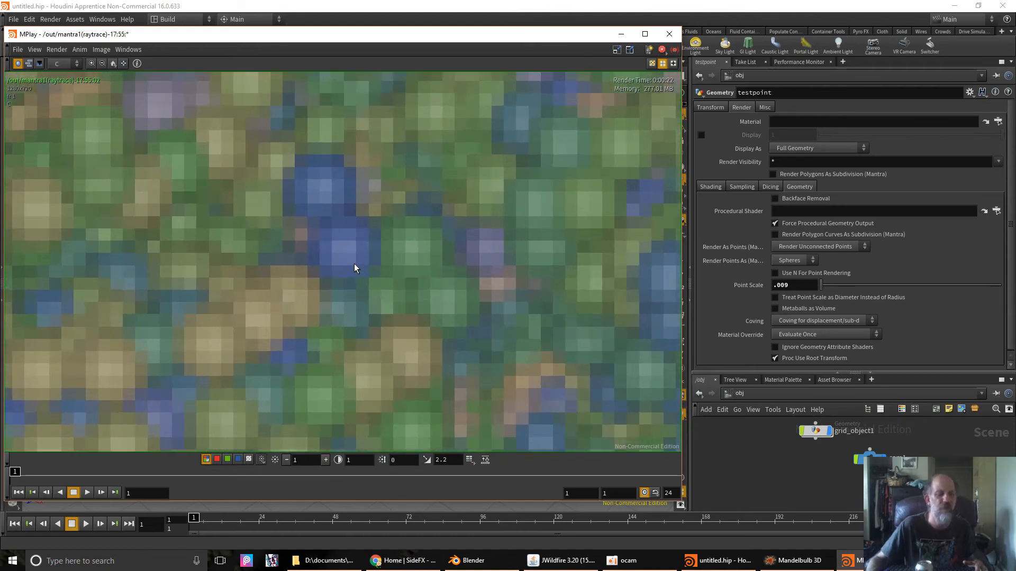
{"action": "scroll", "coordinate": [354, 263], "scroll_direction": "down", "scroll_amount": 2}
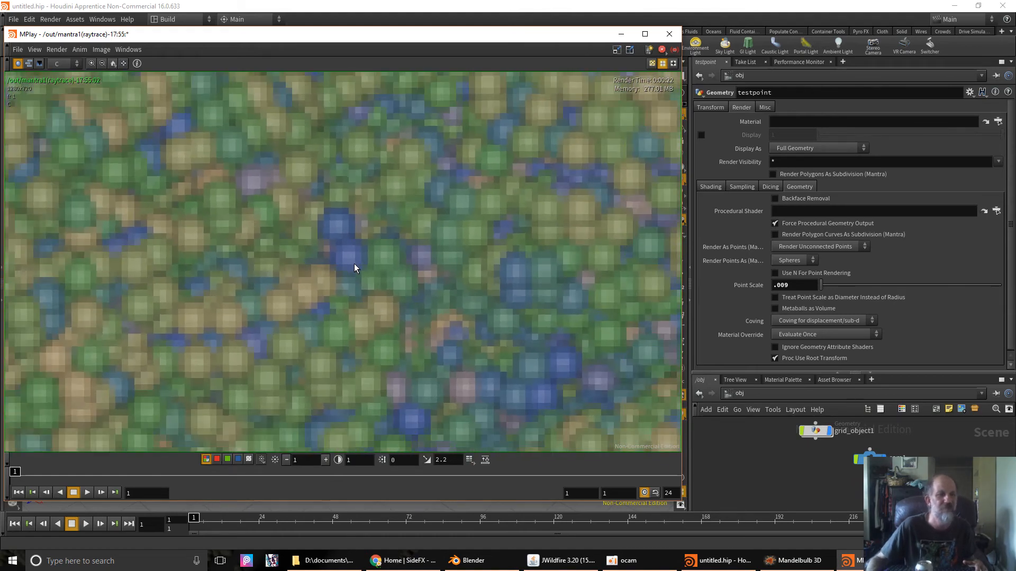
{"action": "scroll", "coordinate": [354, 263], "scroll_direction": "down", "scroll_amount": 4}
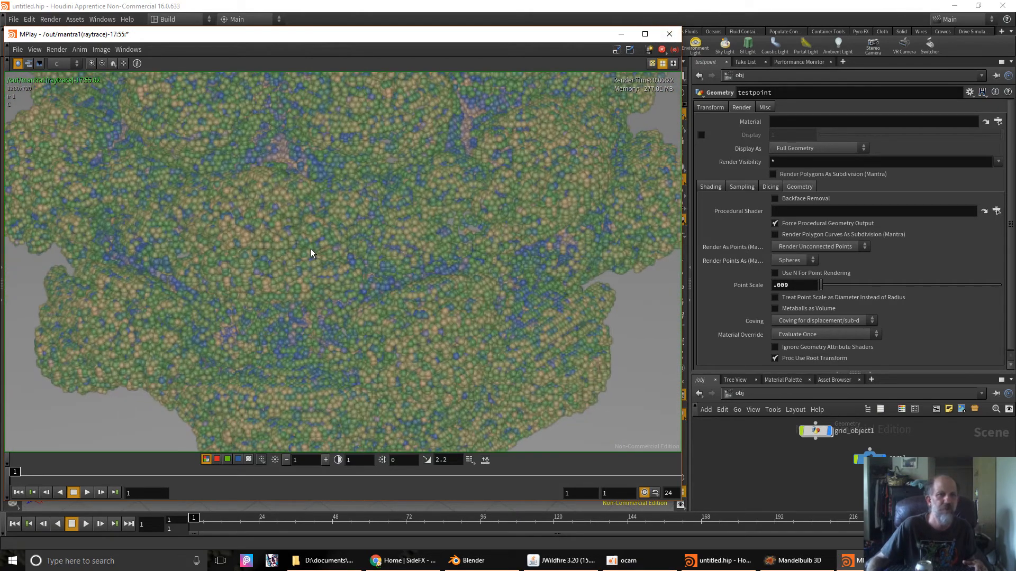
{"action": "left_click", "coordinate": [669, 33]}
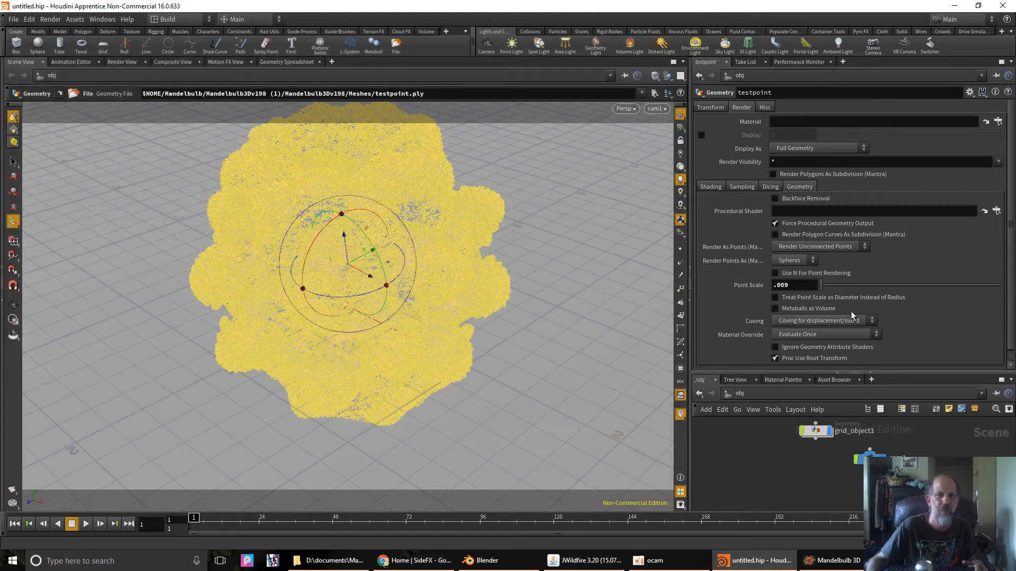
- Change Point Scale to .02 and preview the mantra1 render in MPlay, zooming to inspect it
{"action": "key", "text": "BackSpace"}
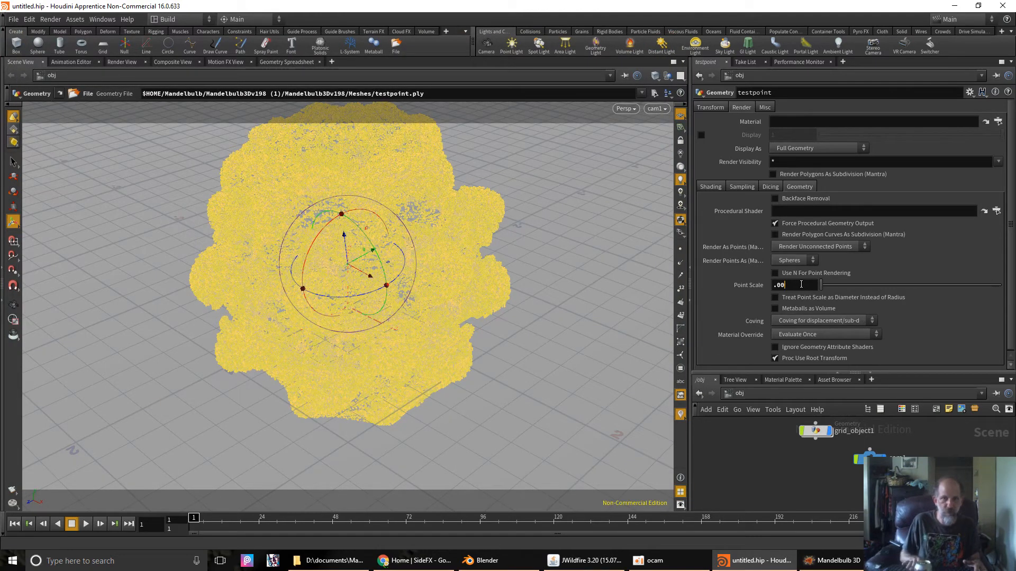
{"action": "key", "text": "BackSpace"}
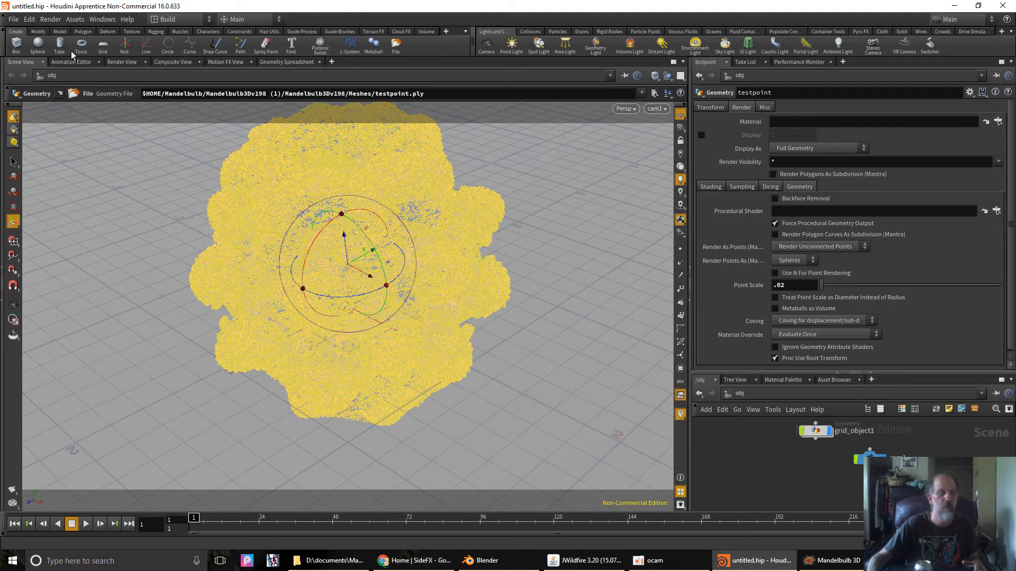
{"action": "left_click", "coordinate": [50, 20]}
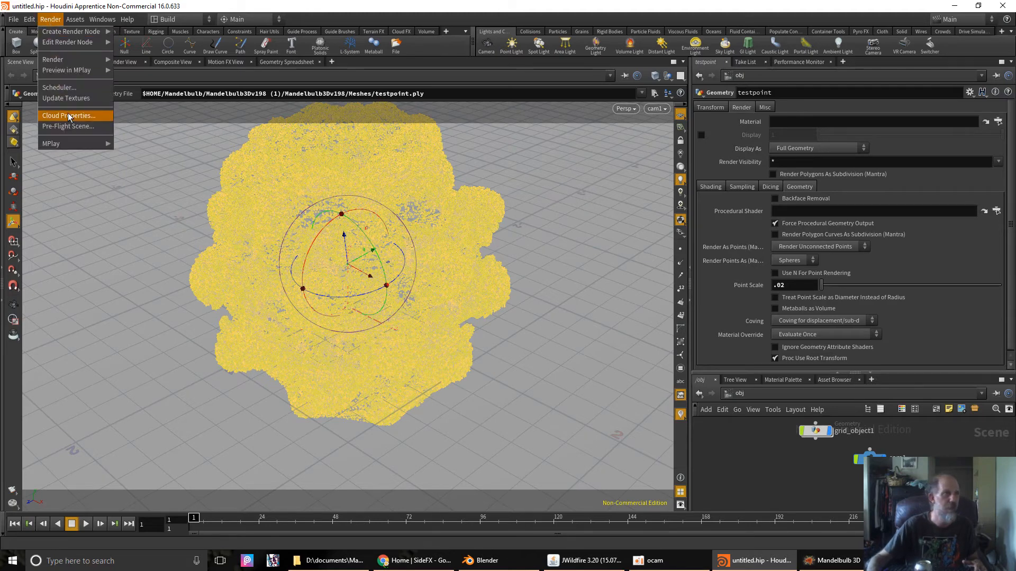
{"action": "mouse_move", "coordinate": [73, 73]}
{"action": "left_click", "coordinate": [136, 70]}
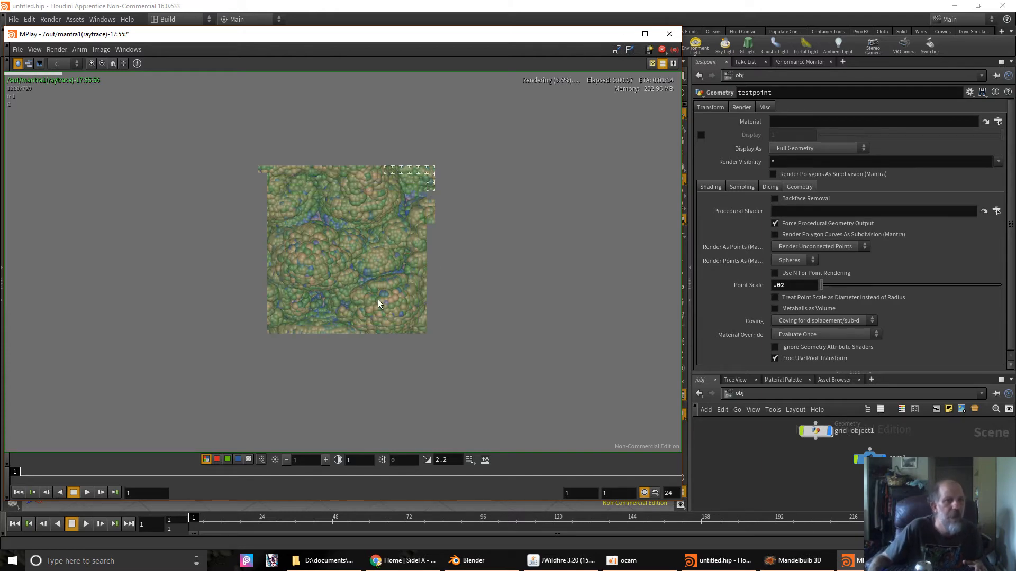
{"action": "scroll", "coordinate": [378, 302], "scroll_direction": "up", "scroll_amount": 5}
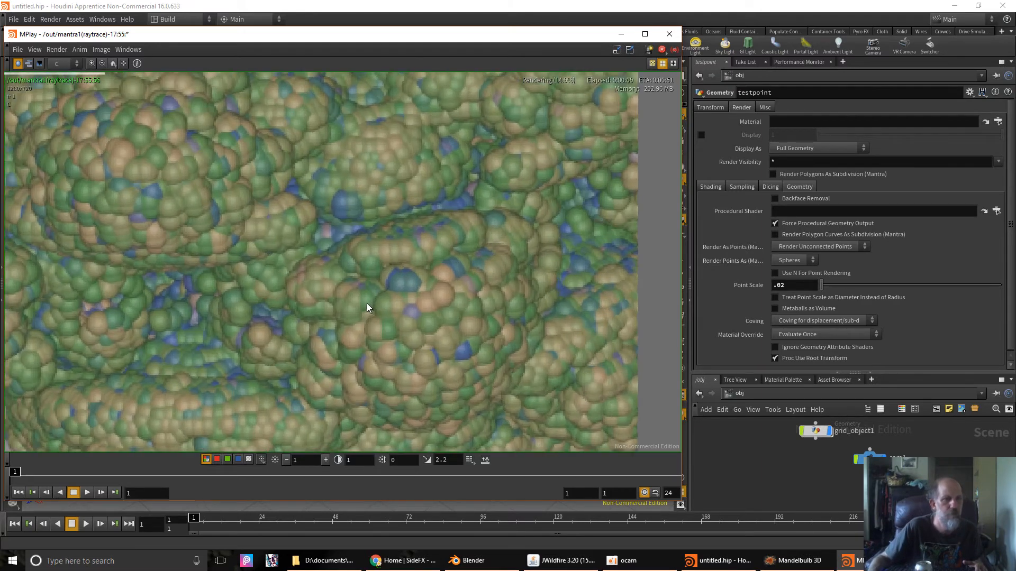
{"action": "scroll", "coordinate": [366, 303], "scroll_direction": "down", "scroll_amount": 6}
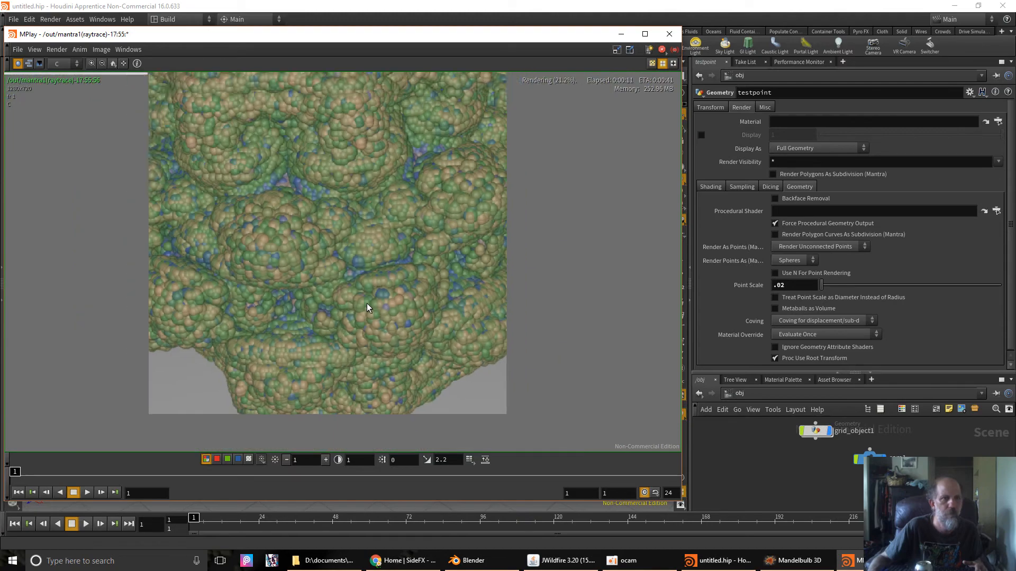
{"action": "scroll", "coordinate": [335, 302], "scroll_direction": "up", "scroll_amount": 2}
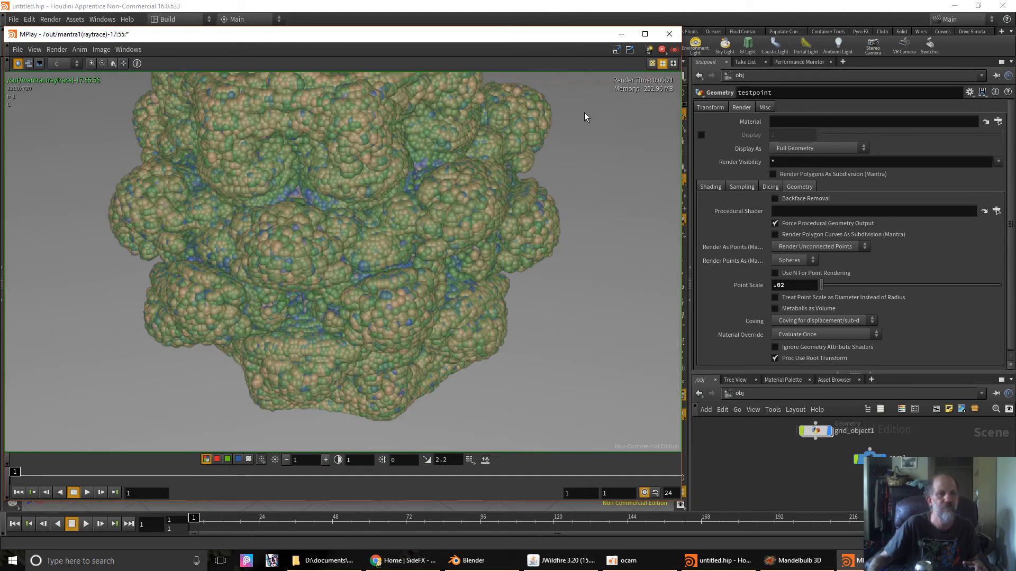
- Close the old preview, set Point Scale to .01, and preview a new mantra1 render in MPlay
{"action": "left_click", "coordinate": [669, 35]}
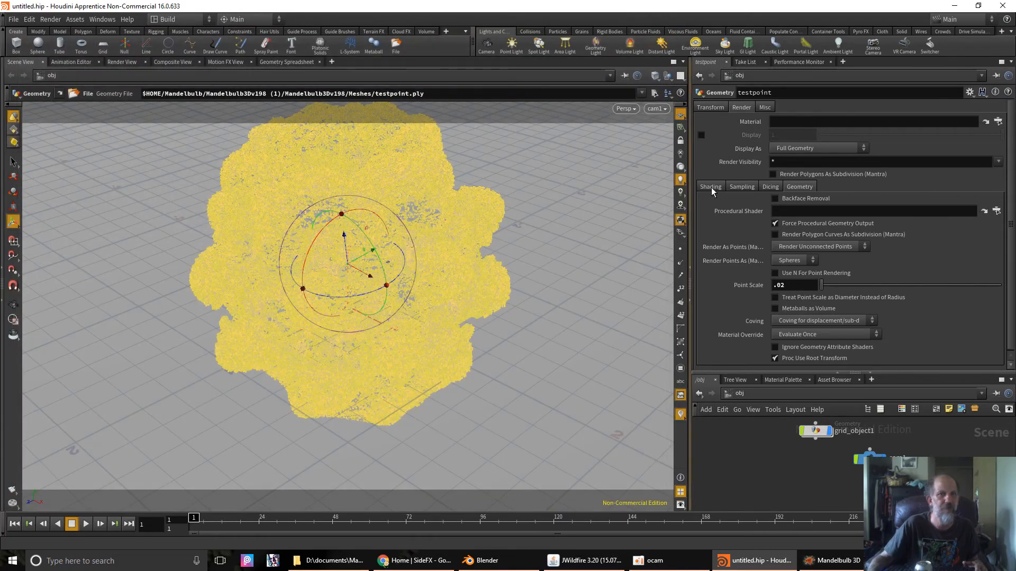
{"action": "key", "text": "BackSpace"}
{"action": "type", "text": "1"}
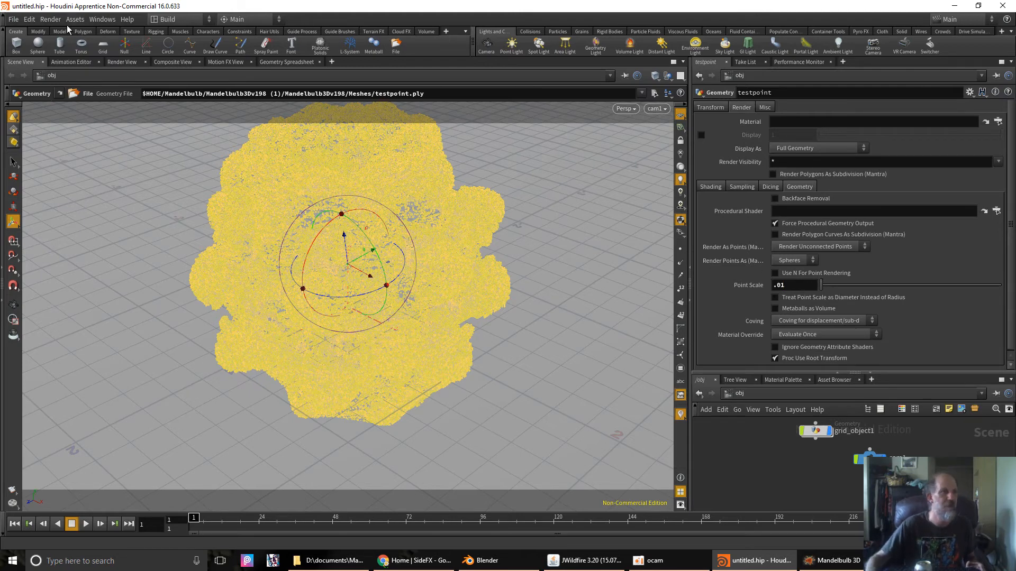
{"action": "left_click", "coordinate": [46, 22]}
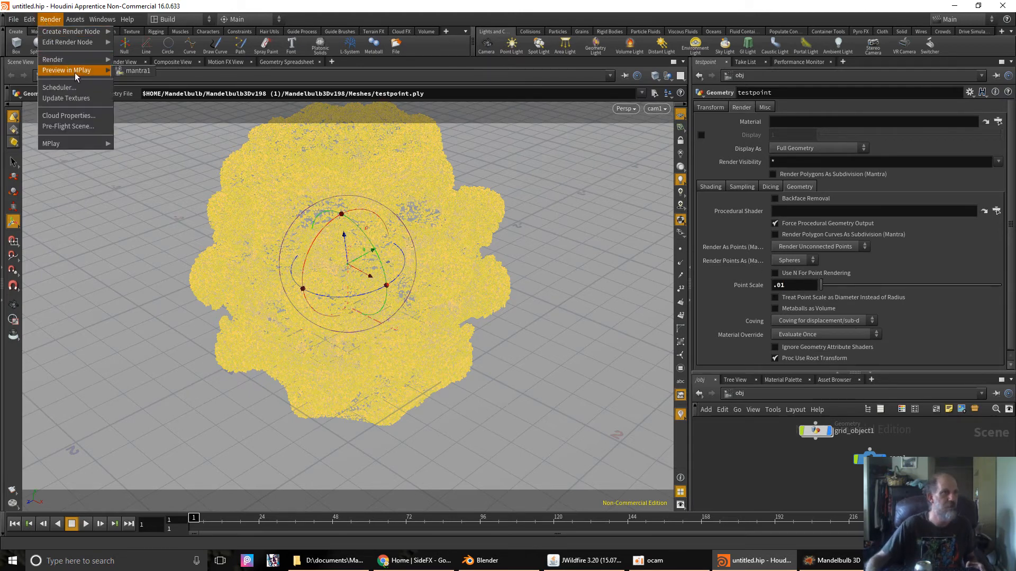
{"action": "left_click", "coordinate": [133, 72]}
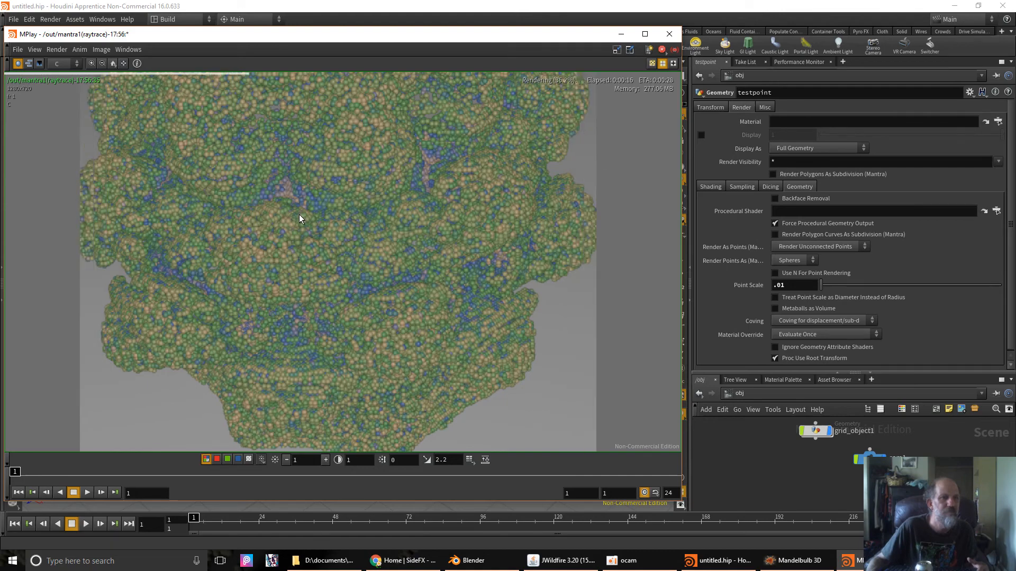
{"action": "scroll", "coordinate": [293, 230], "scroll_direction": "down", "scroll_amount": 2}
{"action": "scroll", "coordinate": [293, 231], "scroll_direction": "up", "scroll_amount": 2}
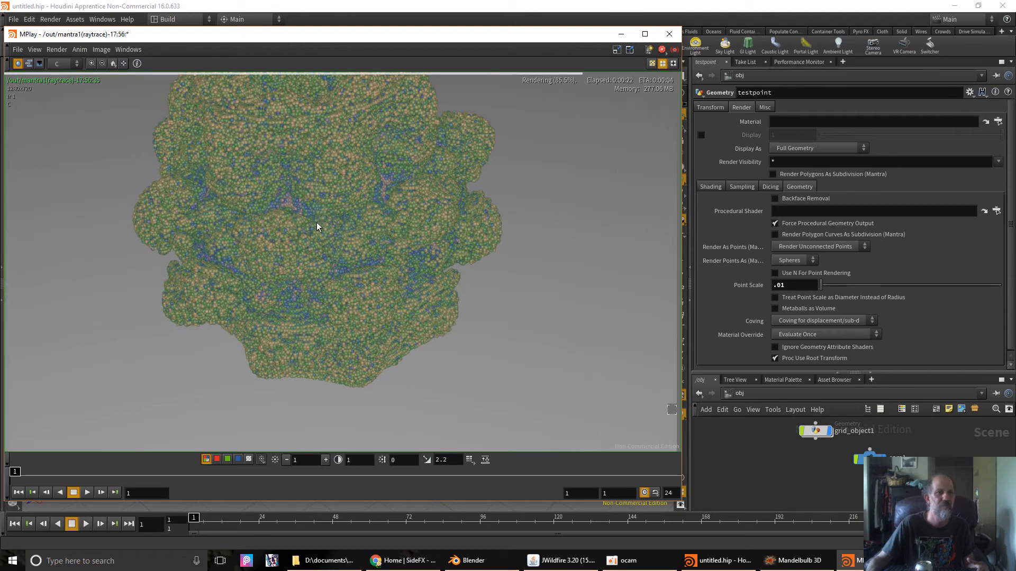
{"action": "scroll", "coordinate": [312, 239], "scroll_direction": "up", "scroll_amount": 3}
{"action": "scroll", "coordinate": [312, 239], "scroll_direction": "up", "scroll_amount": 2}
{"action": "scroll", "coordinate": [312, 239], "scroll_direction": "down", "scroll_amount": 3}
{"action": "scroll", "coordinate": [370, 234], "scroll_direction": "up", "scroll_amount": 3}
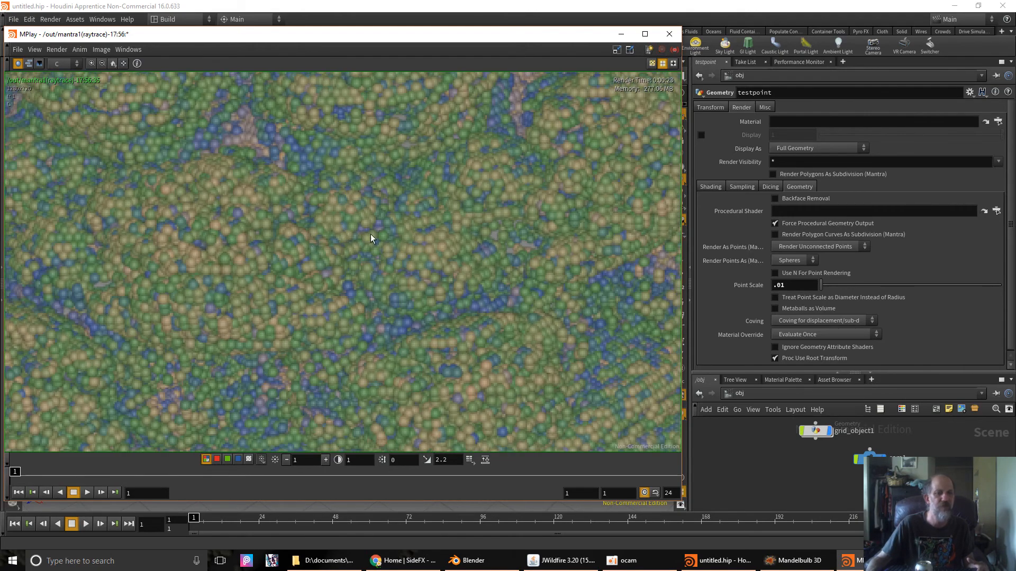
- Close the preview, set Point Scale to .03, and render a new mantra1 preview in MPlay
{"action": "left_click", "coordinate": [669, 35]}
{"action": "left_click", "coordinate": [797, 286]}
{"action": "key", "text": "BackSpace"}
{"action": "key", "text": "BackSpace"}
{"action": "type", "text": "03"}
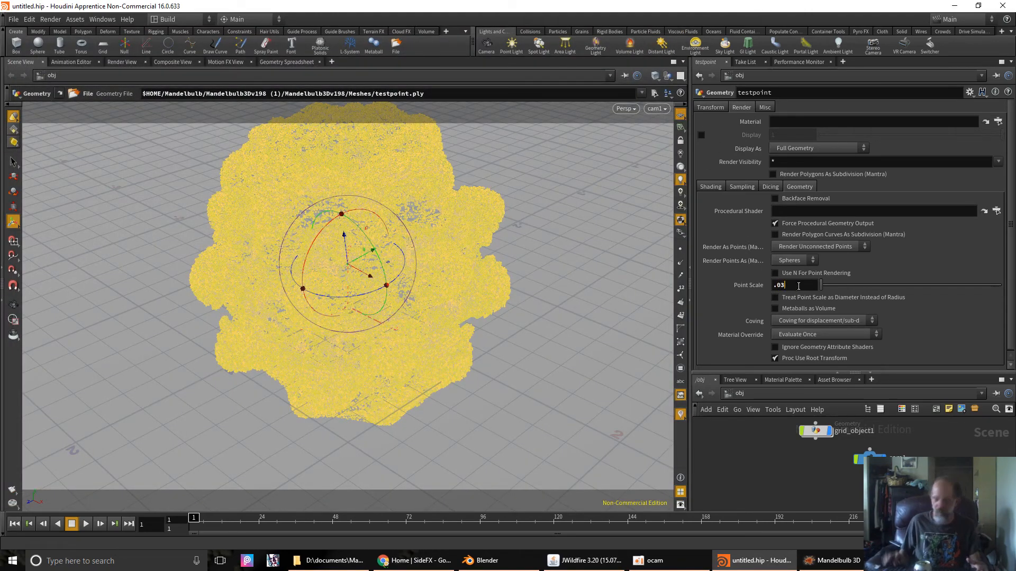
{"action": "left_click", "coordinate": [57, 20]}
{"action": "mouse_move", "coordinate": [74, 72]}
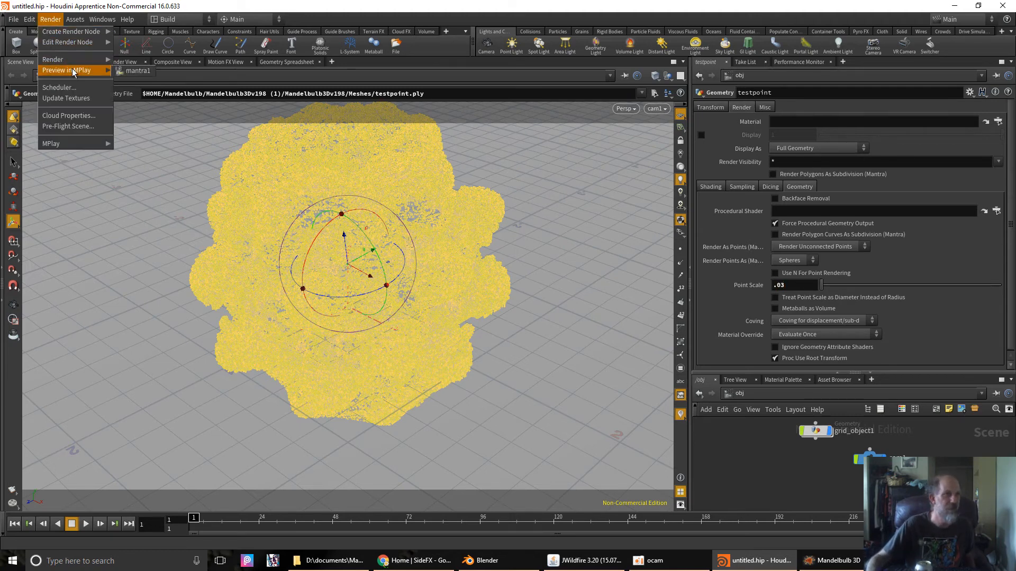
{"action": "left_click", "coordinate": [138, 70]}
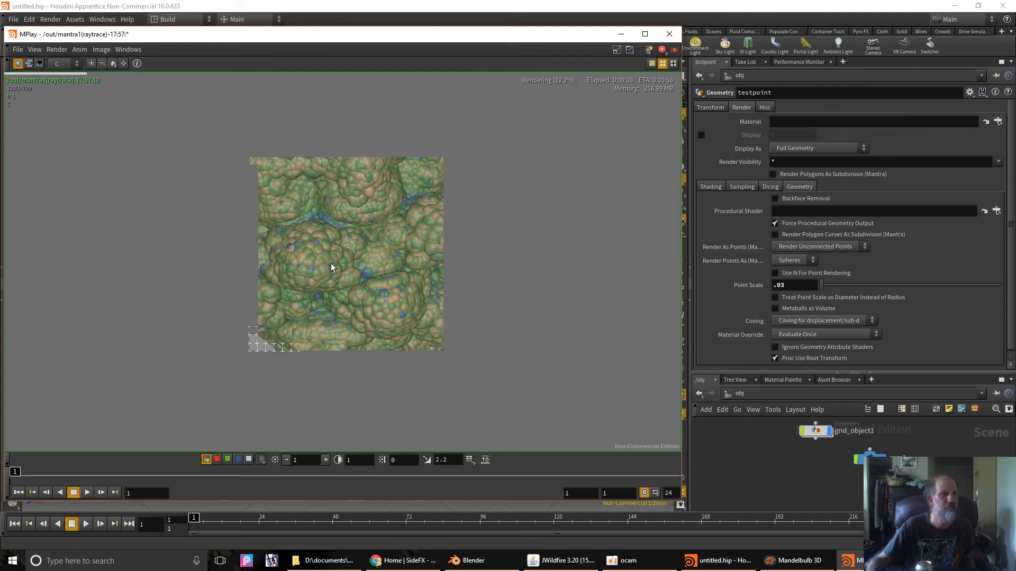
- Zoom around the finished .03 render, then drag the MPlay window right to uncover the scene
{"action": "scroll", "coordinate": [328, 267], "scroll_direction": "down", "scroll_amount": 2}
{"action": "scroll", "coordinate": [328, 267], "scroll_direction": "up", "scroll_amount": 4}
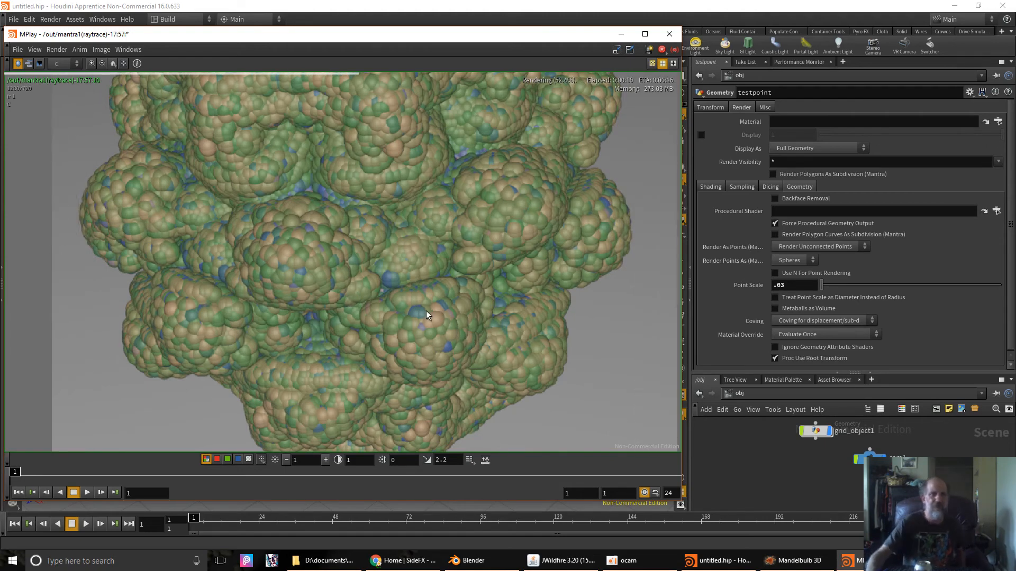
{"action": "scroll", "coordinate": [426, 309], "scroll_direction": "up", "scroll_amount": 2}
{"action": "scroll", "coordinate": [426, 309], "scroll_direction": "up", "scroll_amount": 2}
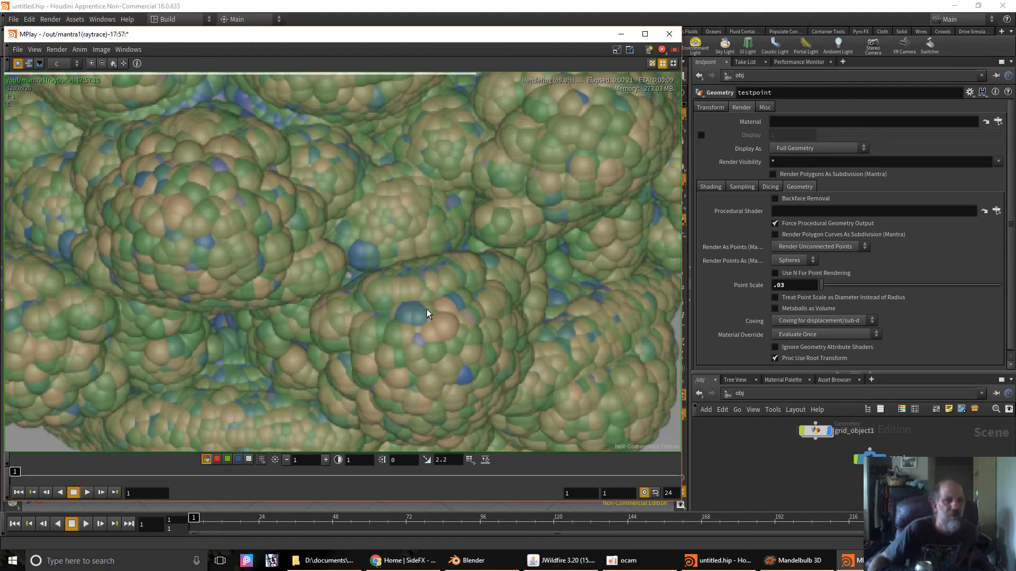
{"action": "scroll", "coordinate": [426, 309], "scroll_direction": "down", "scroll_amount": 1}
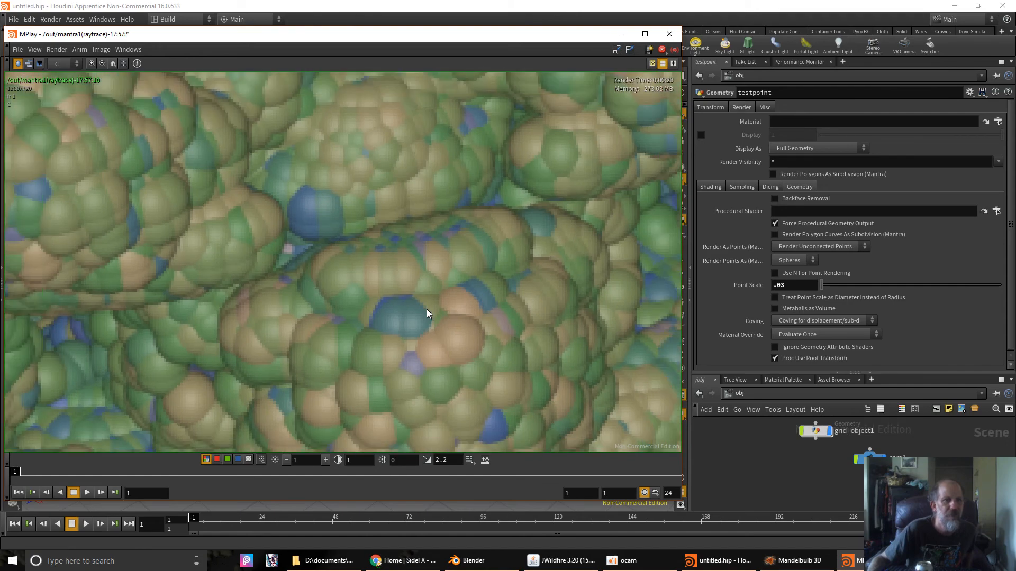
{"action": "scroll", "coordinate": [426, 309], "scroll_direction": "up", "scroll_amount": 1}
{"action": "scroll", "coordinate": [426, 309], "scroll_direction": "down", "scroll_amount": 1}
{"action": "scroll", "coordinate": [427, 309], "scroll_direction": "down", "scroll_amount": 3}
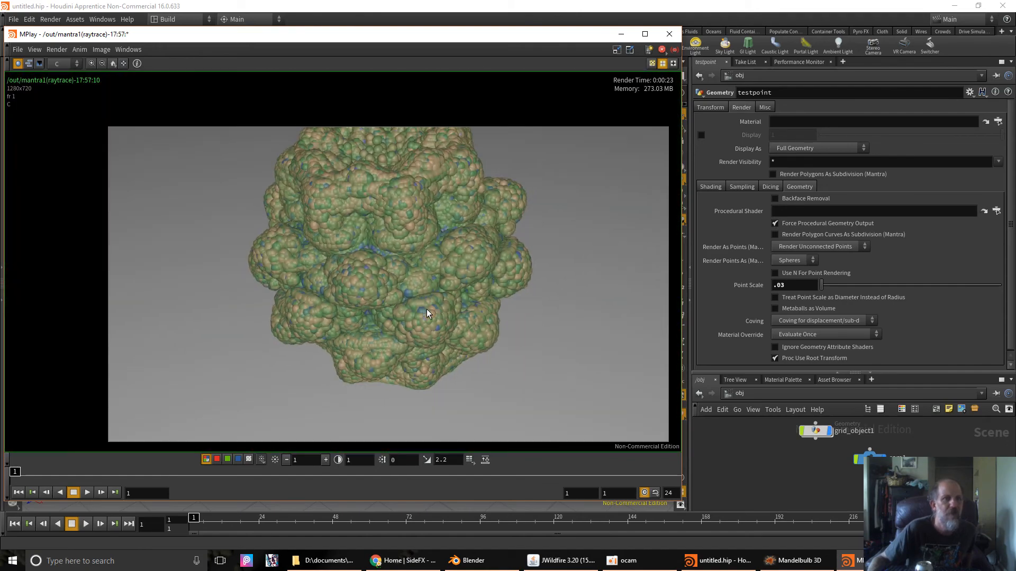
{"action": "scroll", "coordinate": [426, 309], "scroll_direction": "up", "scroll_amount": 1}
{"action": "scroll", "coordinate": [363, 280], "scroll_direction": "up", "scroll_amount": 2}
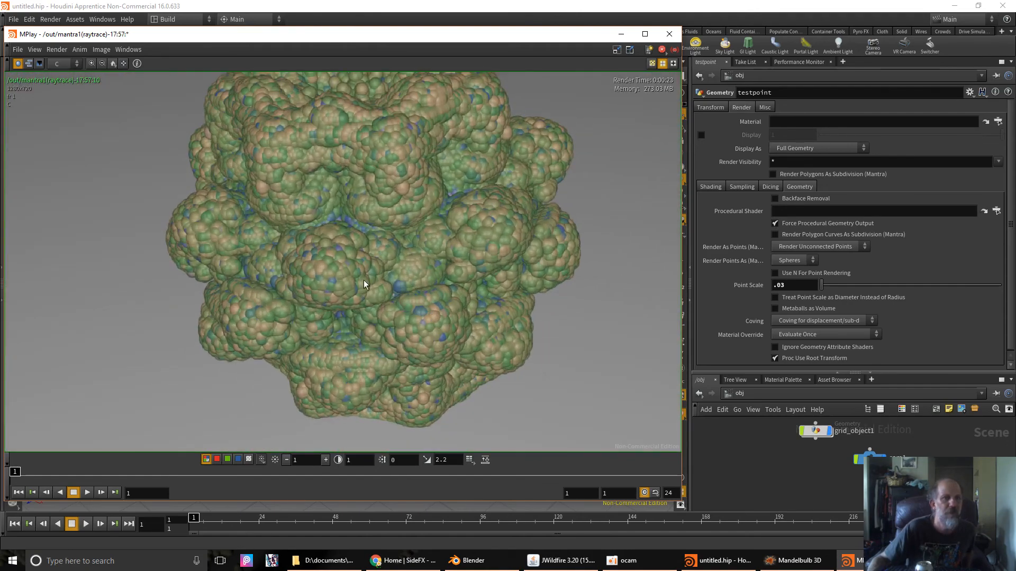
{"action": "scroll", "coordinate": [382, 283], "scroll_direction": "down", "scroll_amount": 3}
{"action": "scroll", "coordinate": [382, 283], "scroll_direction": "up", "scroll_amount": 2}
{"action": "scroll", "coordinate": [382, 282], "scroll_direction": "down", "scroll_amount": 2}
{"action": "scroll", "coordinate": [382, 282], "scroll_direction": "up", "scroll_amount": 2}
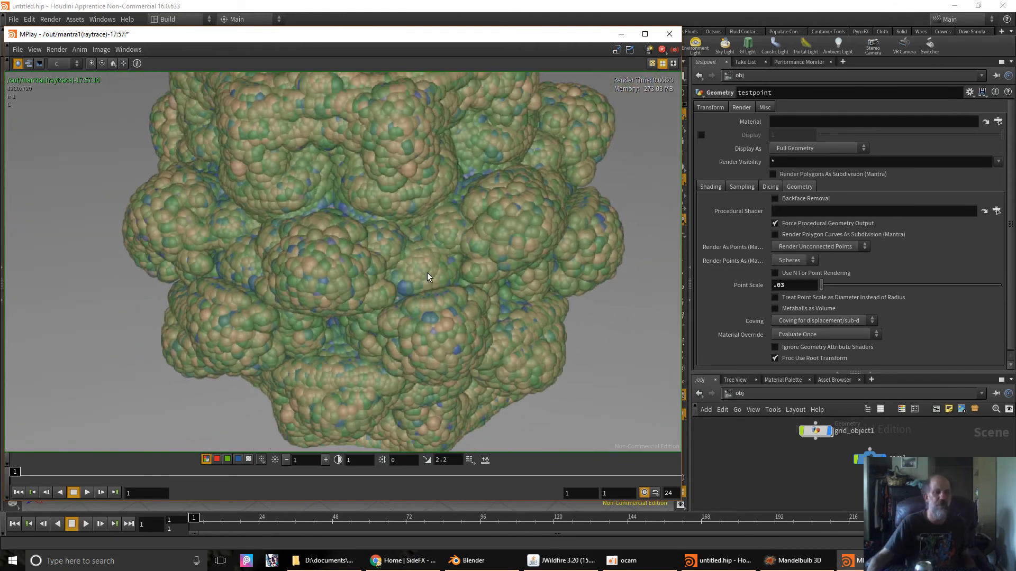
{"action": "scroll", "coordinate": [360, 309], "scroll_direction": "down", "scroll_amount": 1}
{"action": "scroll", "coordinate": [360, 309], "scroll_direction": "up", "scroll_amount": 1}
{"action": "scroll", "coordinate": [350, 280], "scroll_direction": "down", "scroll_amount": 1}
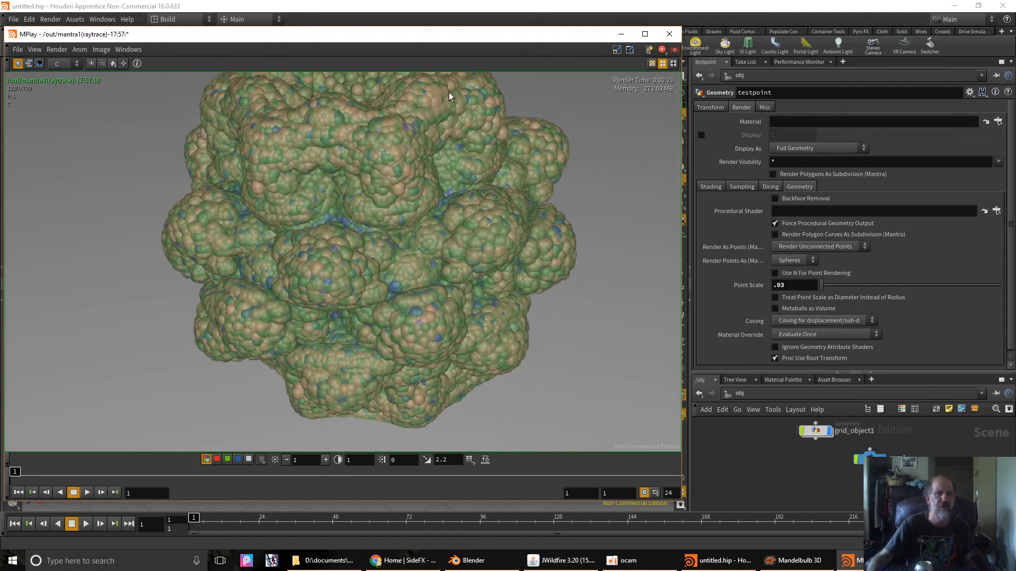
{"action": "left_click_drag", "start_coordinate": [474, 37], "coordinate": [453, 86]}
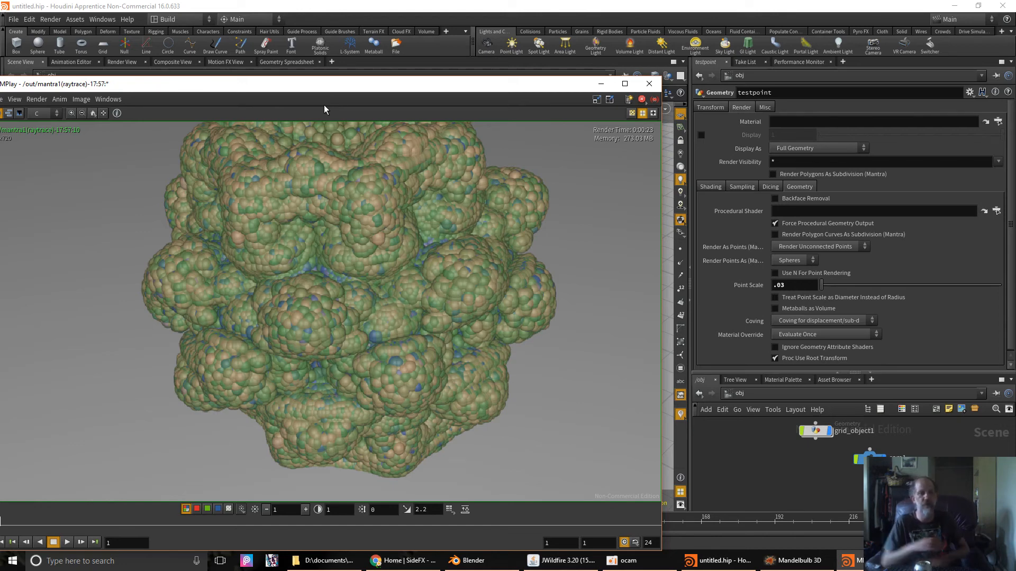
{"action": "left_click_drag", "start_coordinate": [298, 97], "coordinate": [385, 89]}
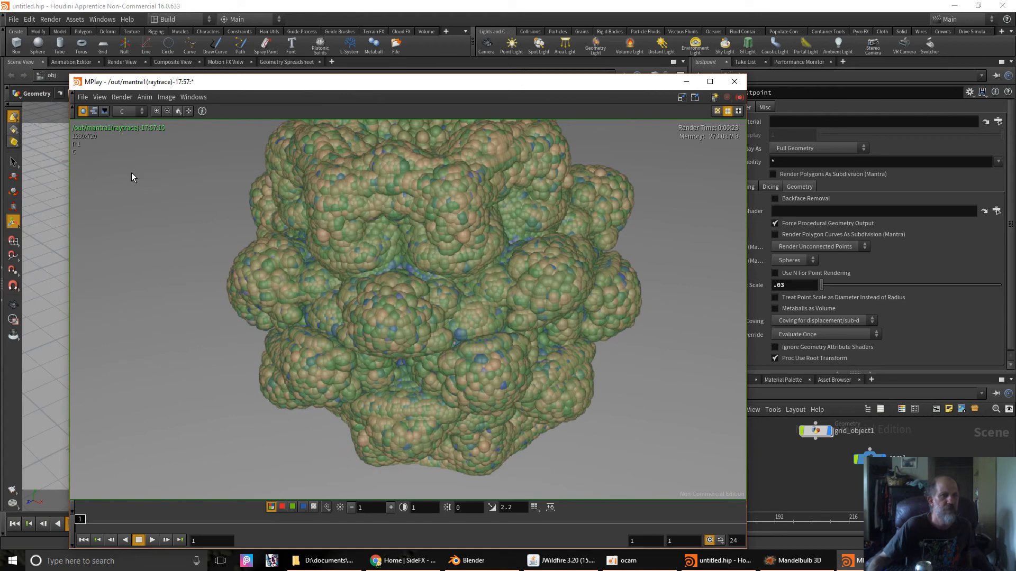
- Start Save Frame As in MPlay and browse to the D:/Pictures/2017/07July folder
{"action": "left_click", "coordinate": [82, 97]}
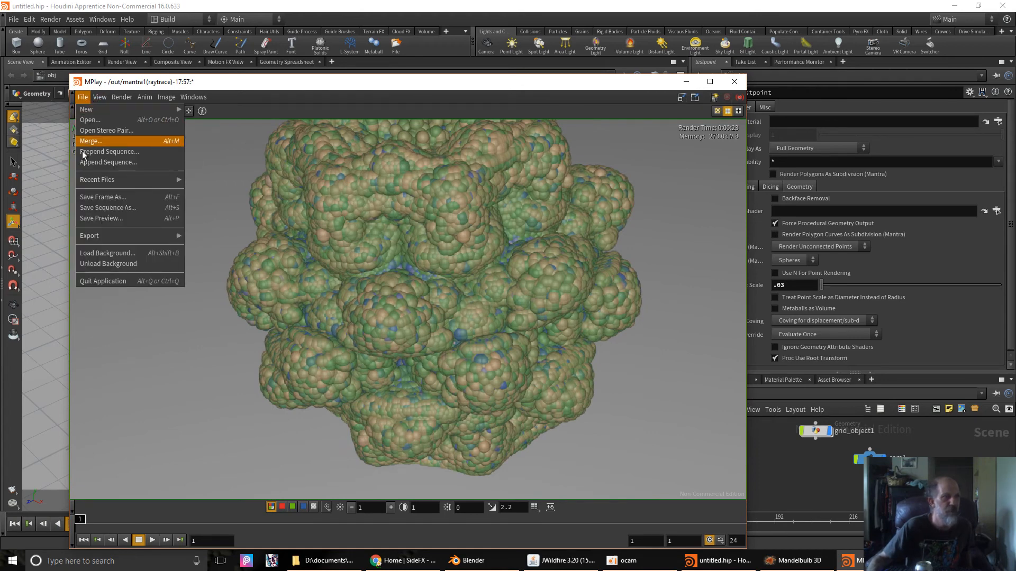
{"action": "left_click", "coordinate": [105, 197]}
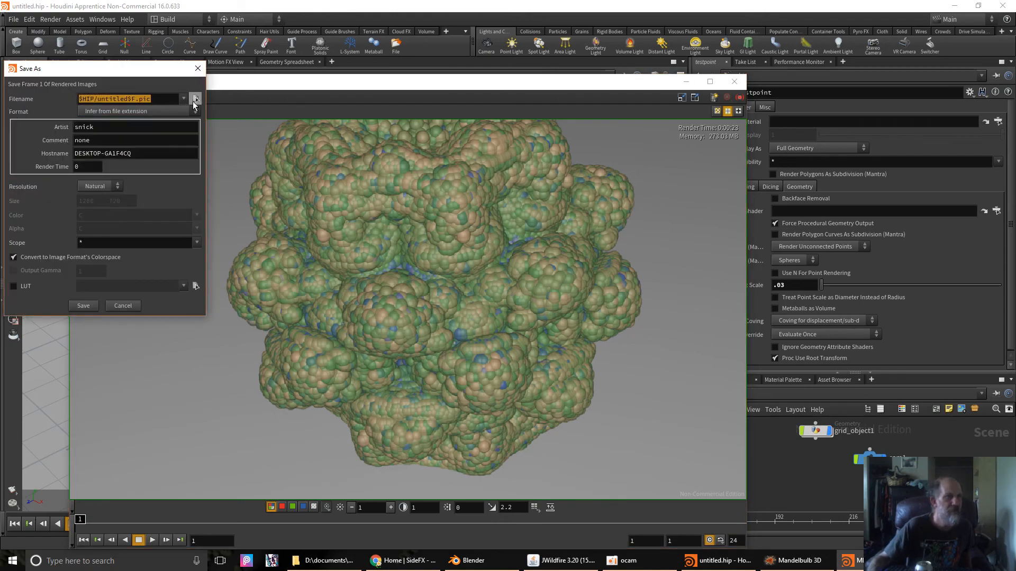
{"action": "left_click", "coordinate": [197, 100]}
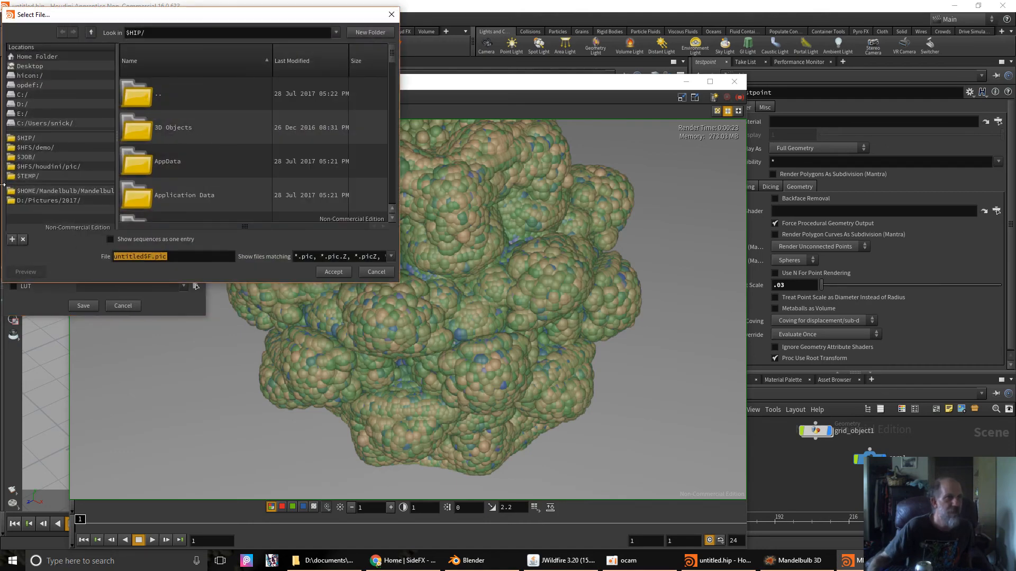
{"action": "left_click", "coordinate": [50, 200]}
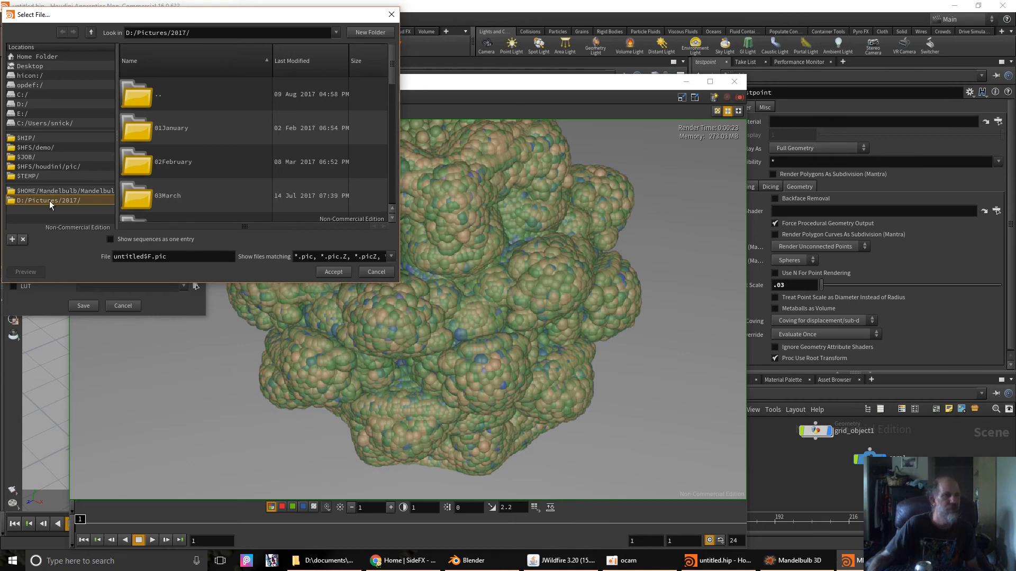
{"action": "scroll", "coordinate": [213, 155], "scroll_direction": "down", "scroll_amount": 2}
{"action": "scroll", "coordinate": [198, 189], "scroll_direction": "down", "scroll_amount": 3}
{"action": "left_click", "coordinate": [162, 170]}
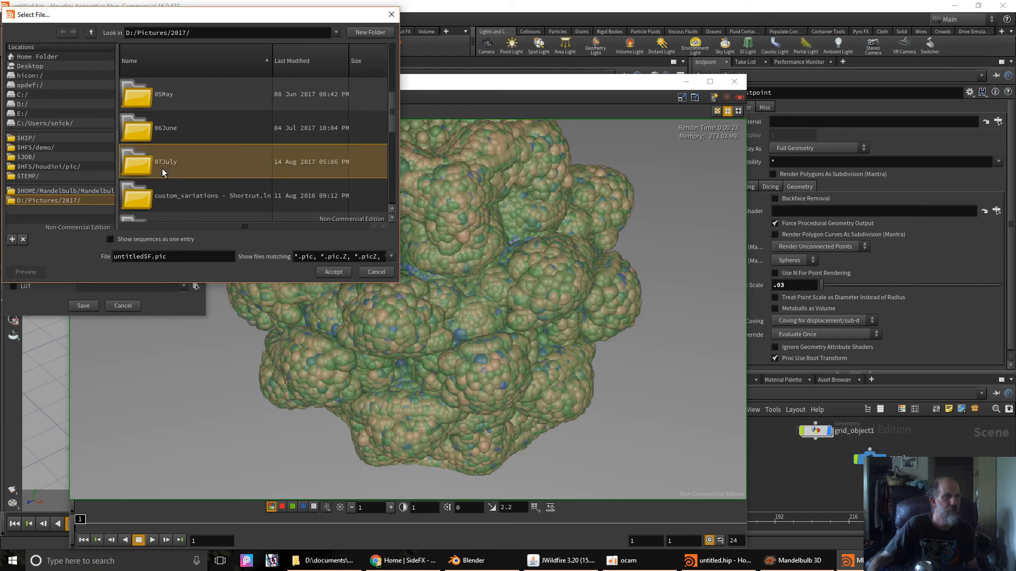
{"action": "double_click", "coordinate": [138, 160]}
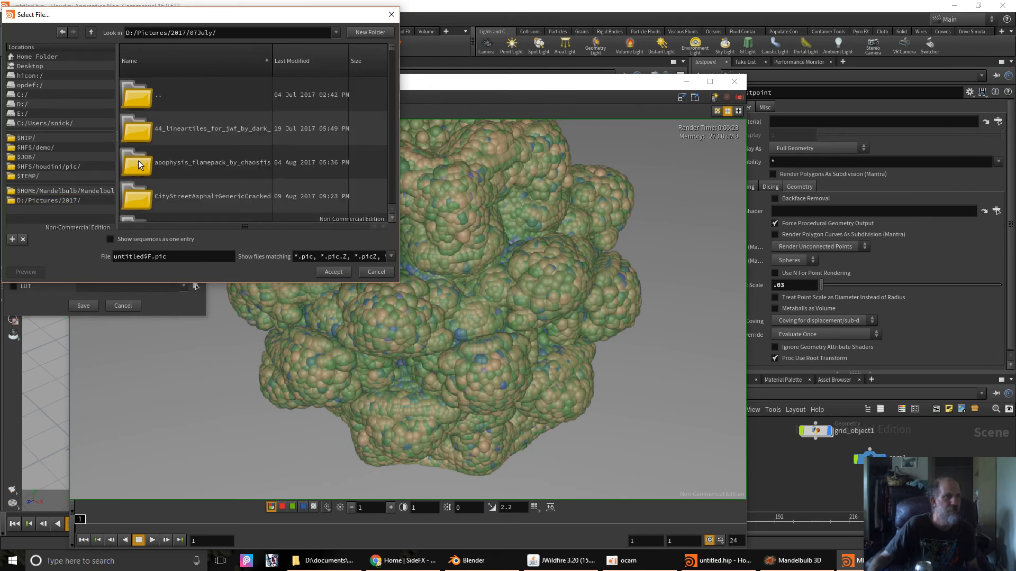
- Name the image point test.png and save the frame to disk
{"action": "triple_click", "coordinate": [174, 256]}
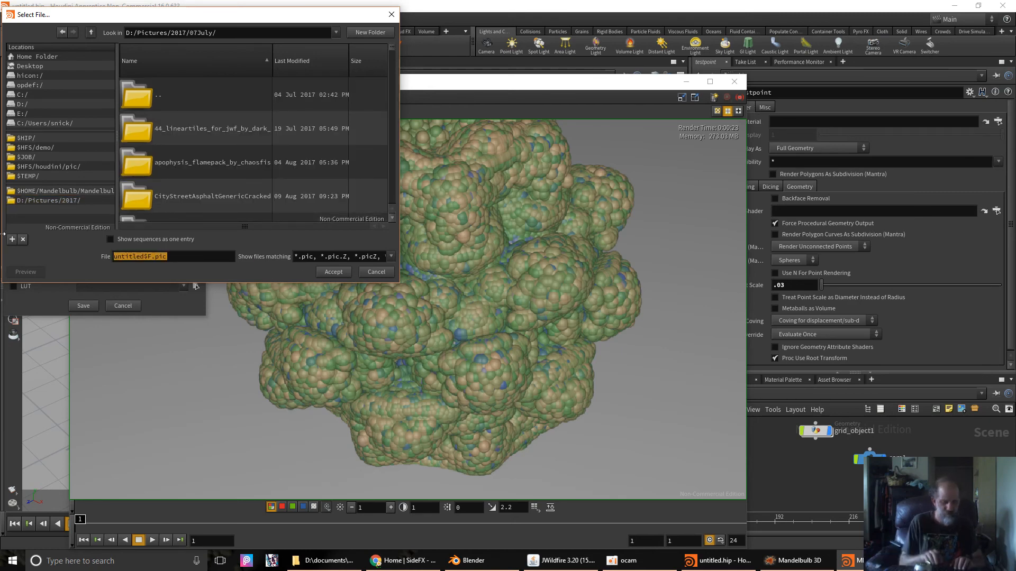
{"action": "type", "text": "point "}
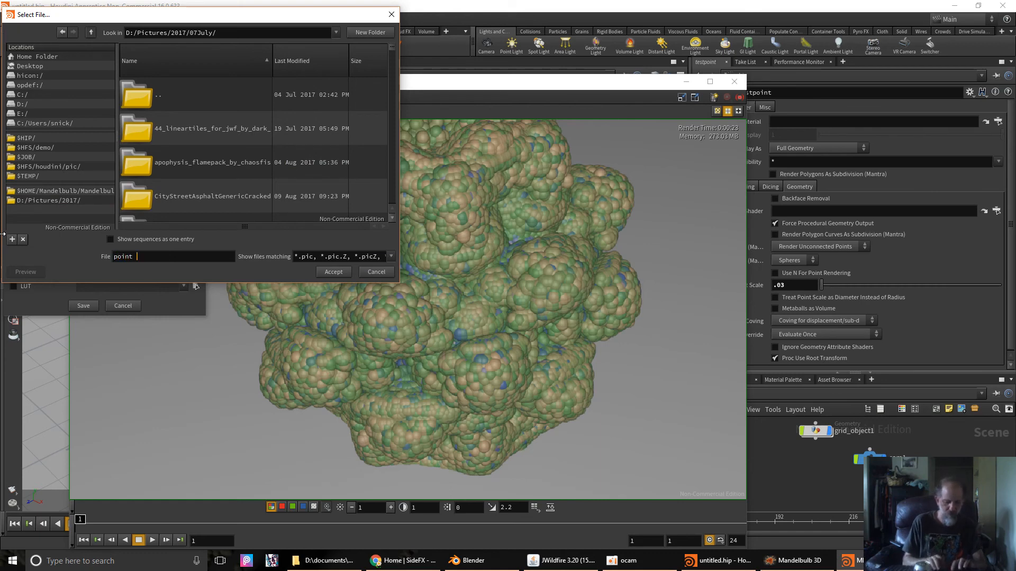
{"action": "type", "text": "test."}
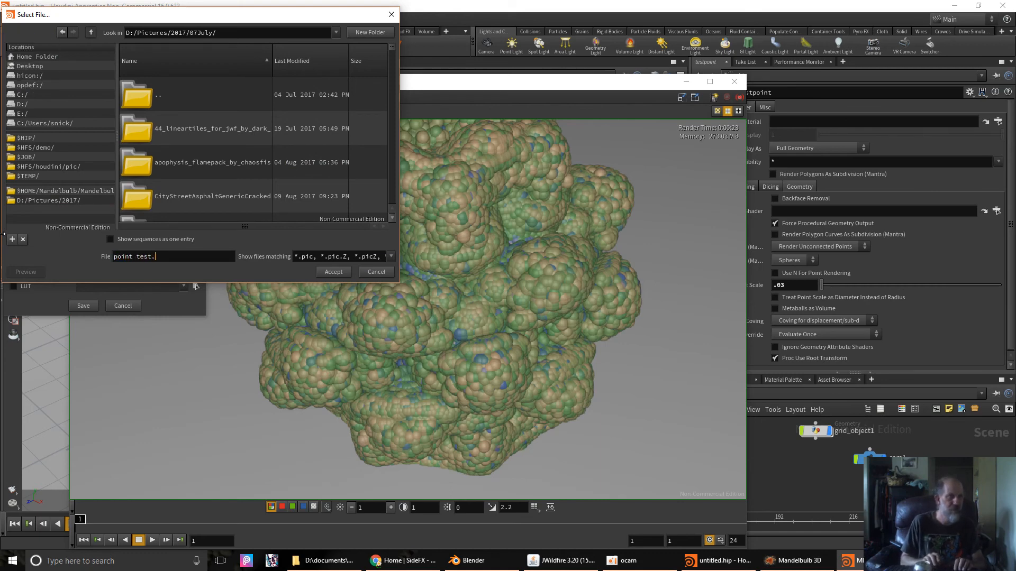
{"action": "type", "text": "png"}
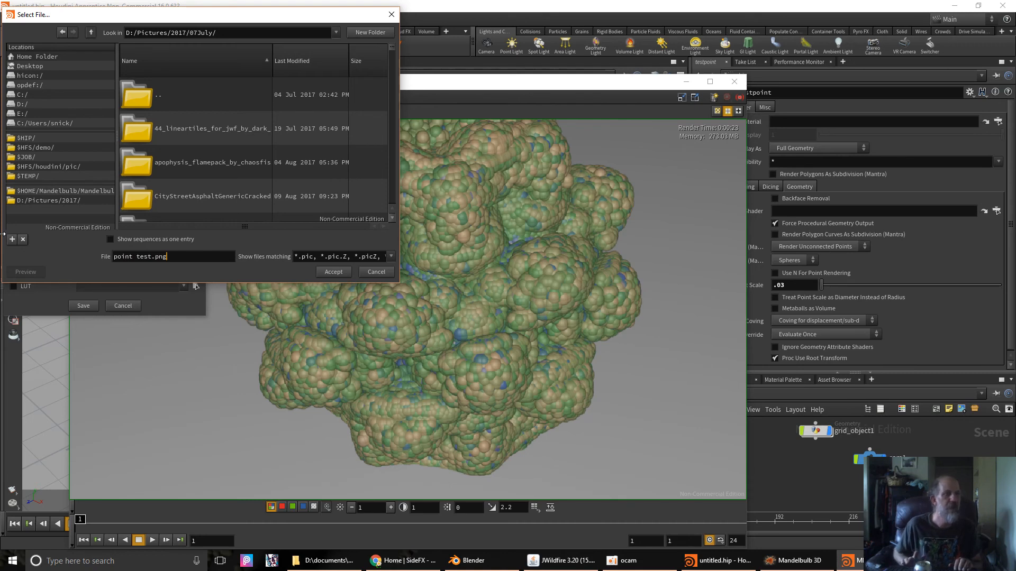
{"action": "key", "text": "Return"}
{"action": "left_click", "coordinate": [85, 306]}
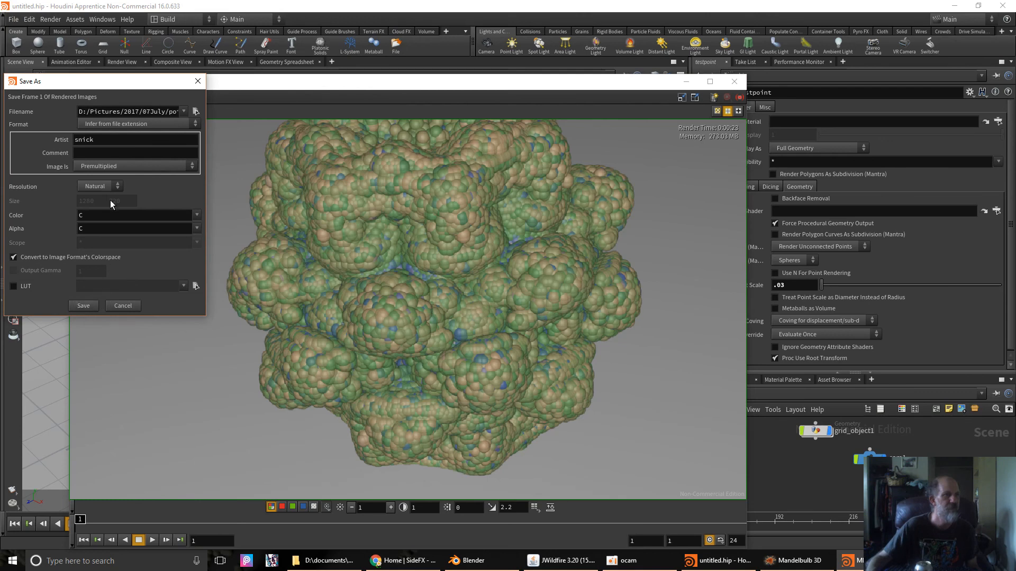
{"action": "left_click", "coordinate": [83, 306]}
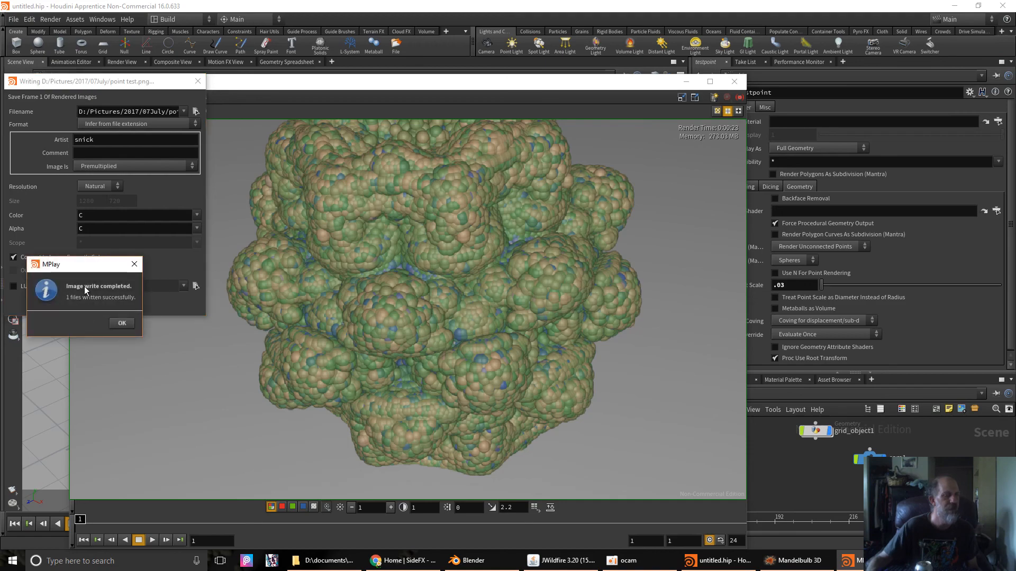
{"action": "left_click", "coordinate": [319, 560]}
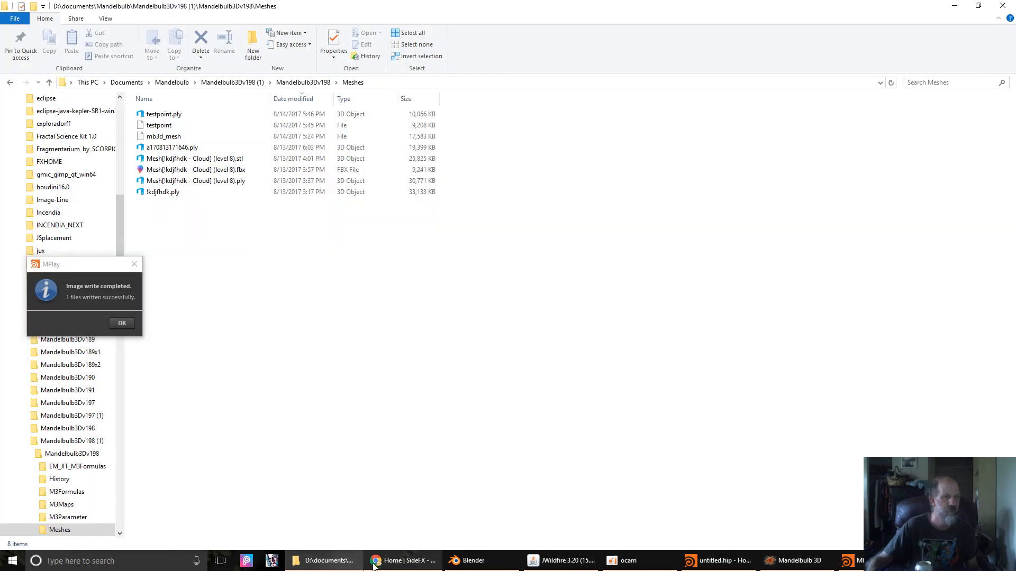
- Go to the 07July folder in File Explorer and open point test.png
{"action": "scroll", "coordinate": [119, 116], "scroll_direction": "up", "scroll_amount": 10}
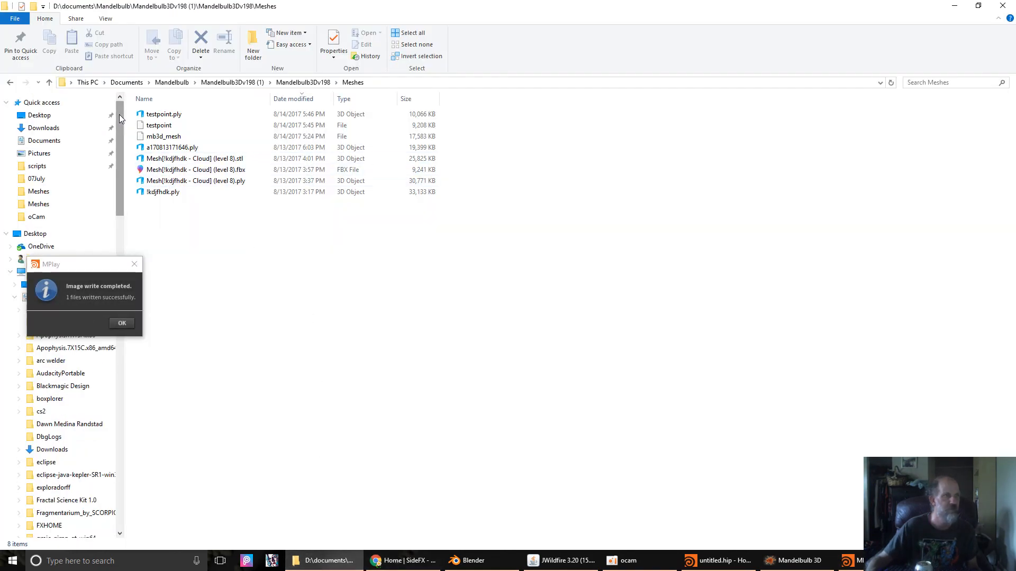
{"action": "left_click", "coordinate": [37, 179]}
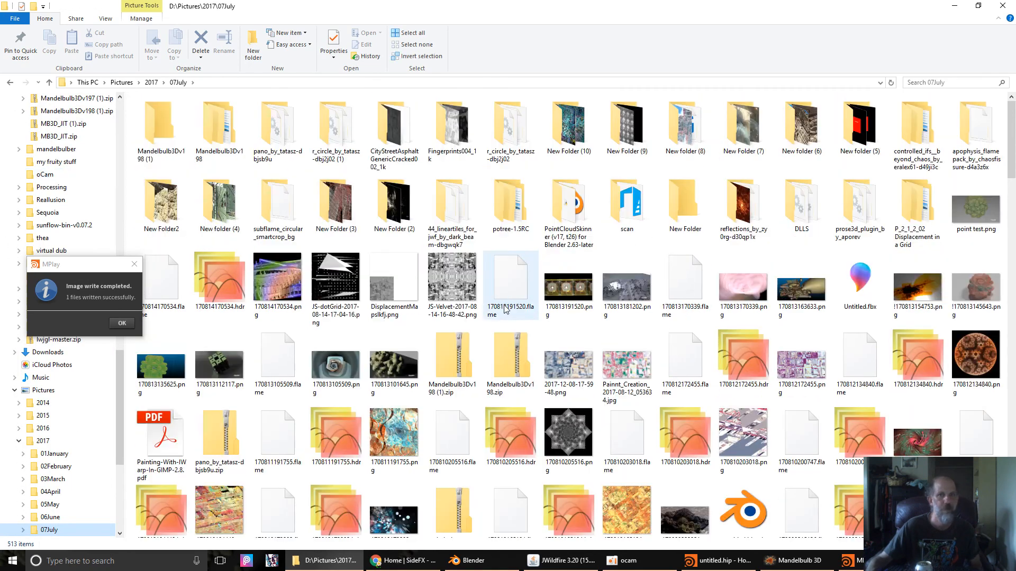
{"action": "left_click", "coordinate": [971, 211]}
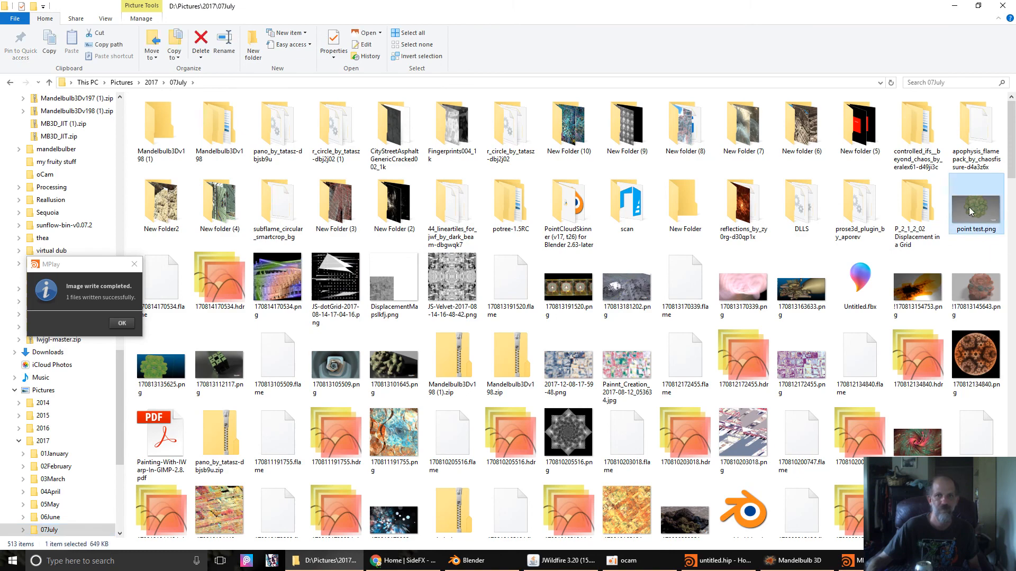
{"action": "double_click", "coordinate": [971, 212]}
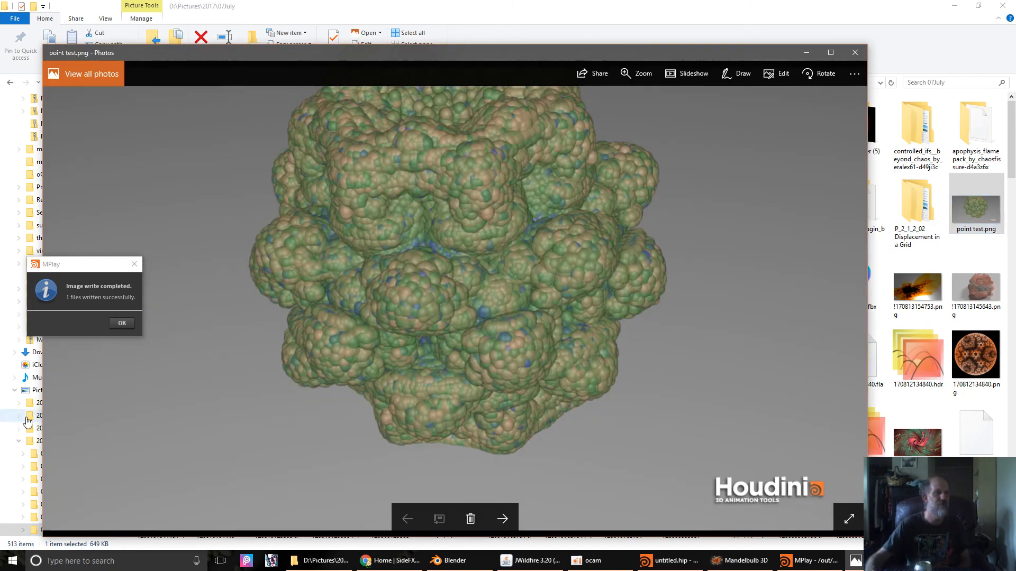
- Dismiss MPlay's 'Image write completed' message and bring the Photos window to the front
{"action": "left_click", "coordinate": [130, 323]}
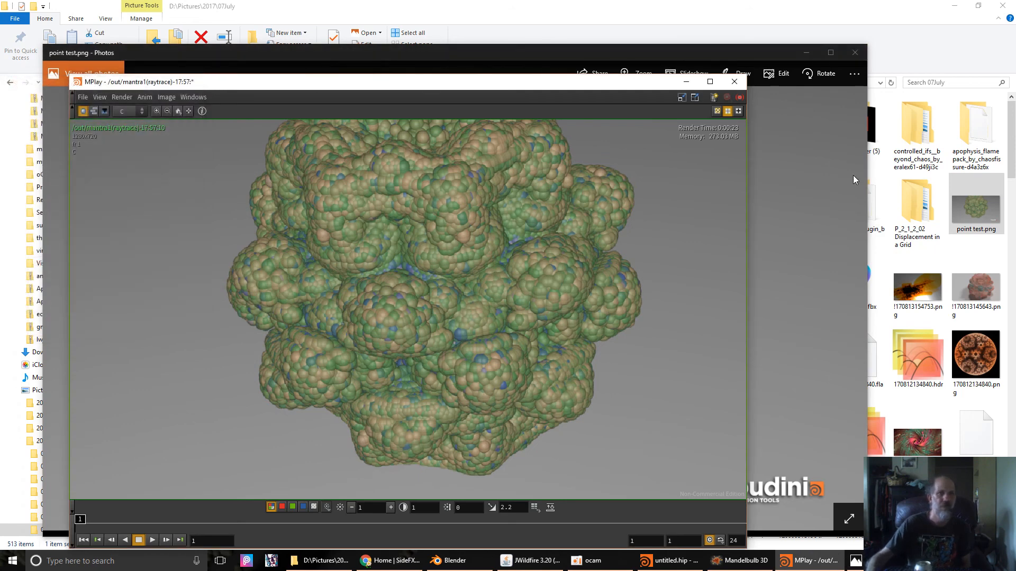
{"action": "left_click", "coordinate": [575, 52]}
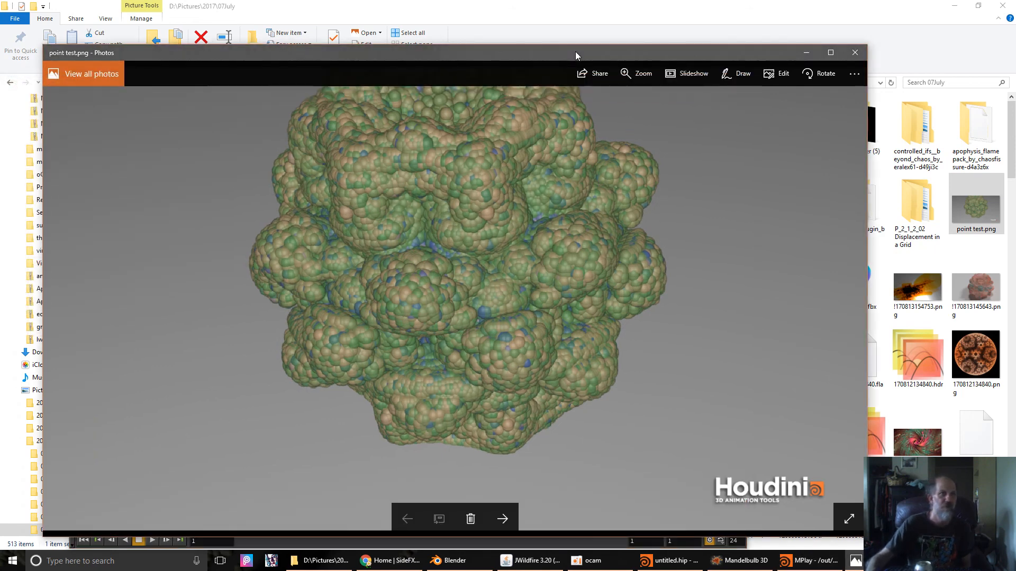